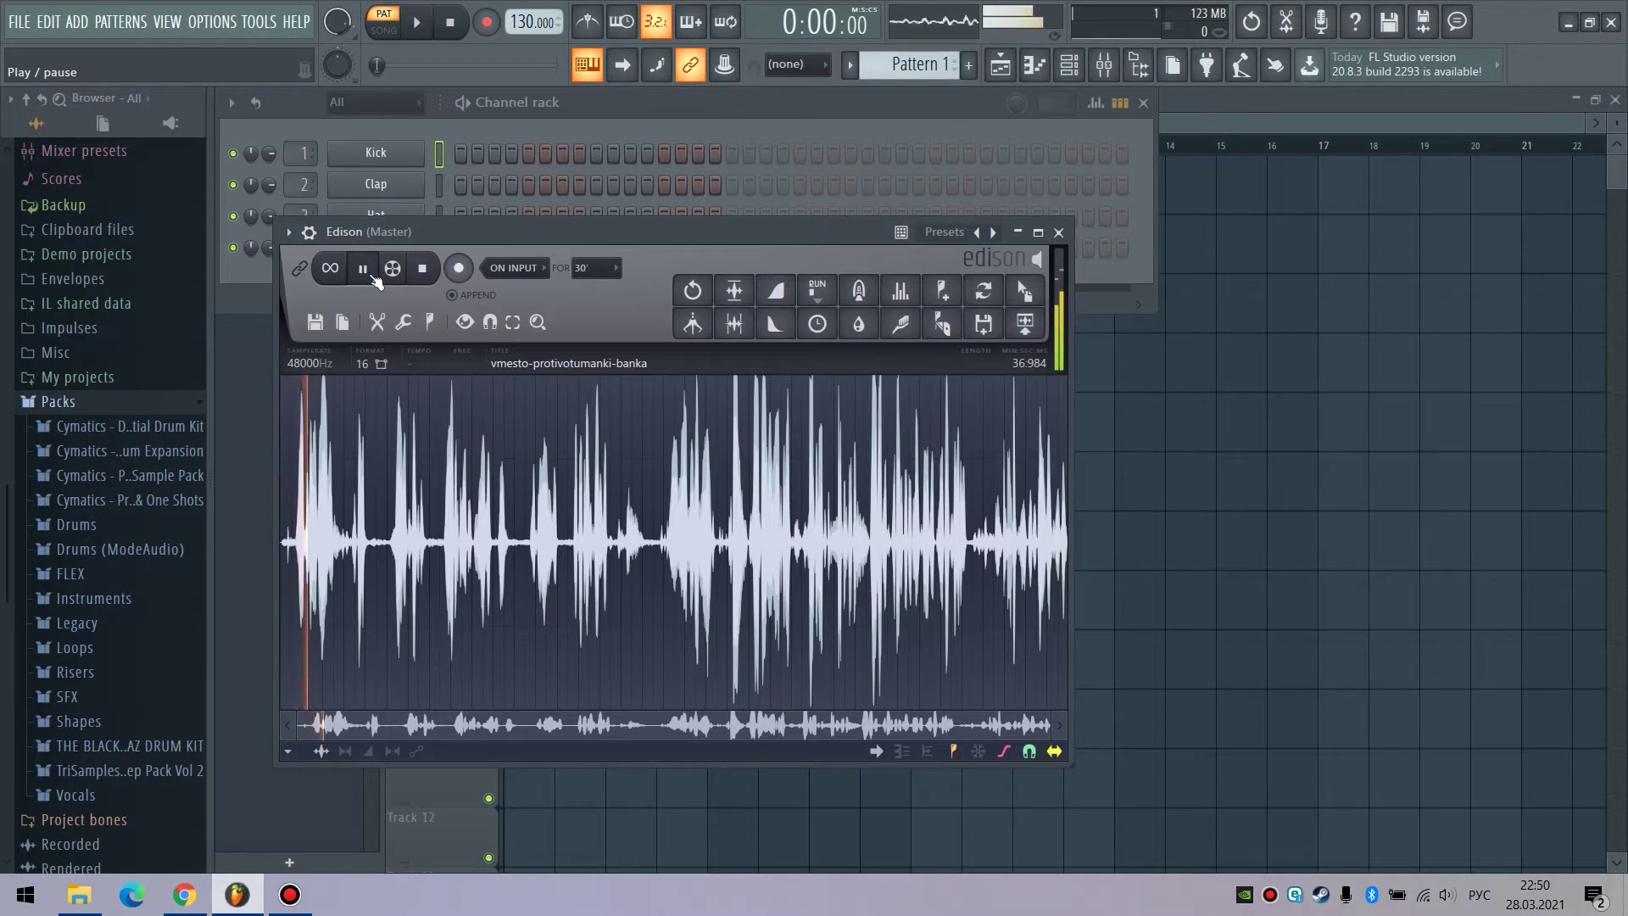
Step: Stop the playback and widen the Edison window so the waveform is spread out
left_click(373, 276)
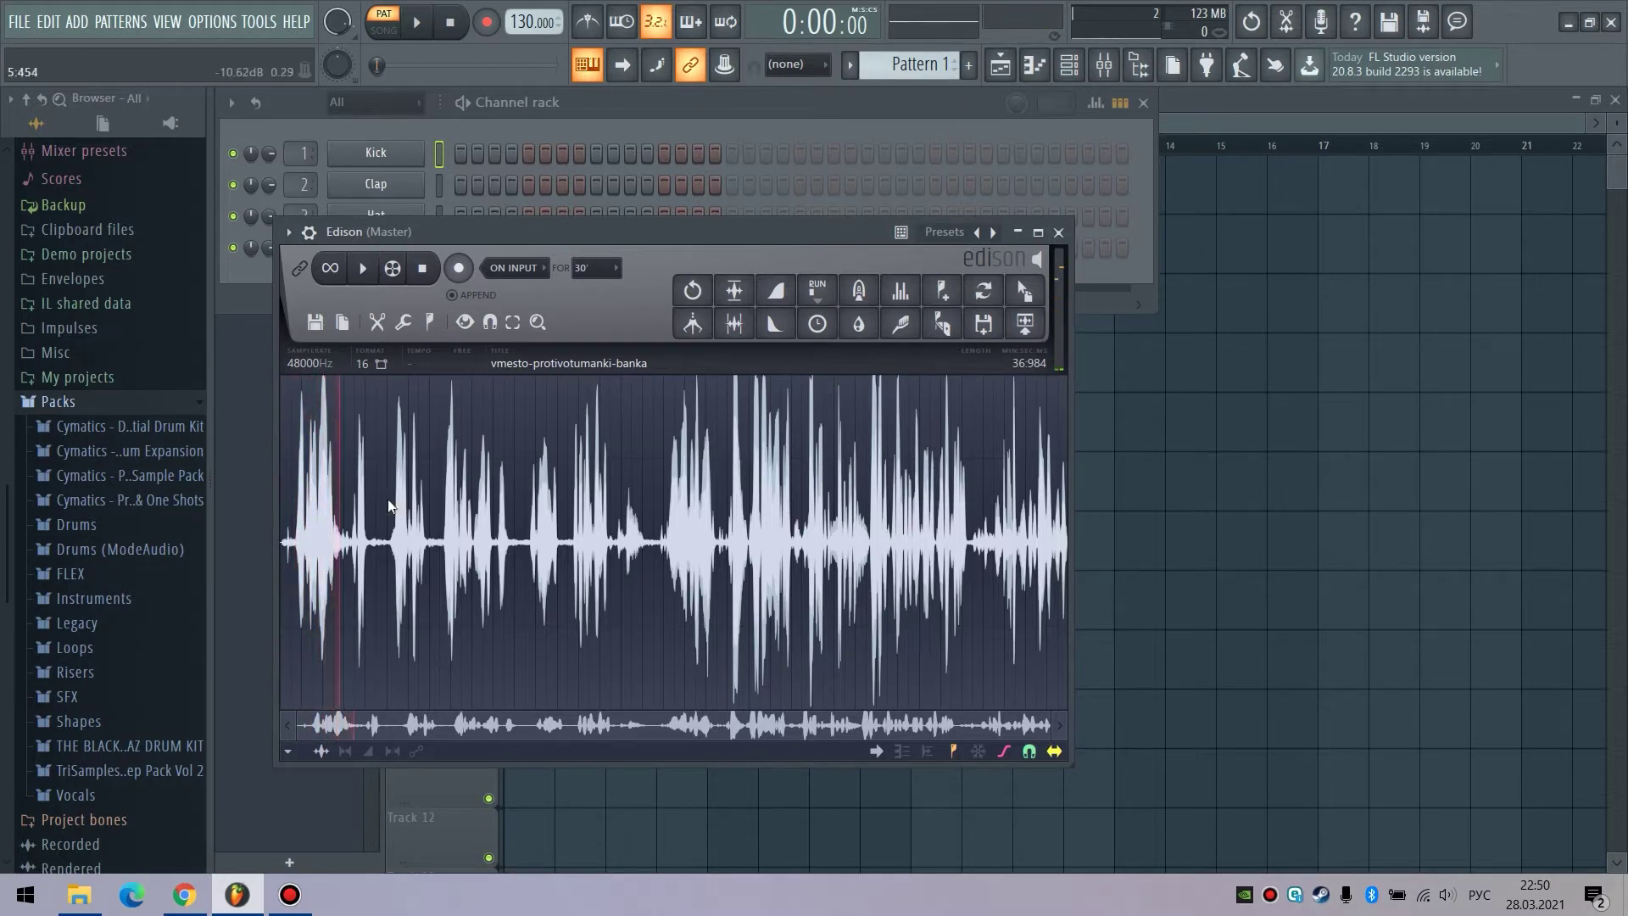
left_click_drag(1070, 328, 1541, 334)
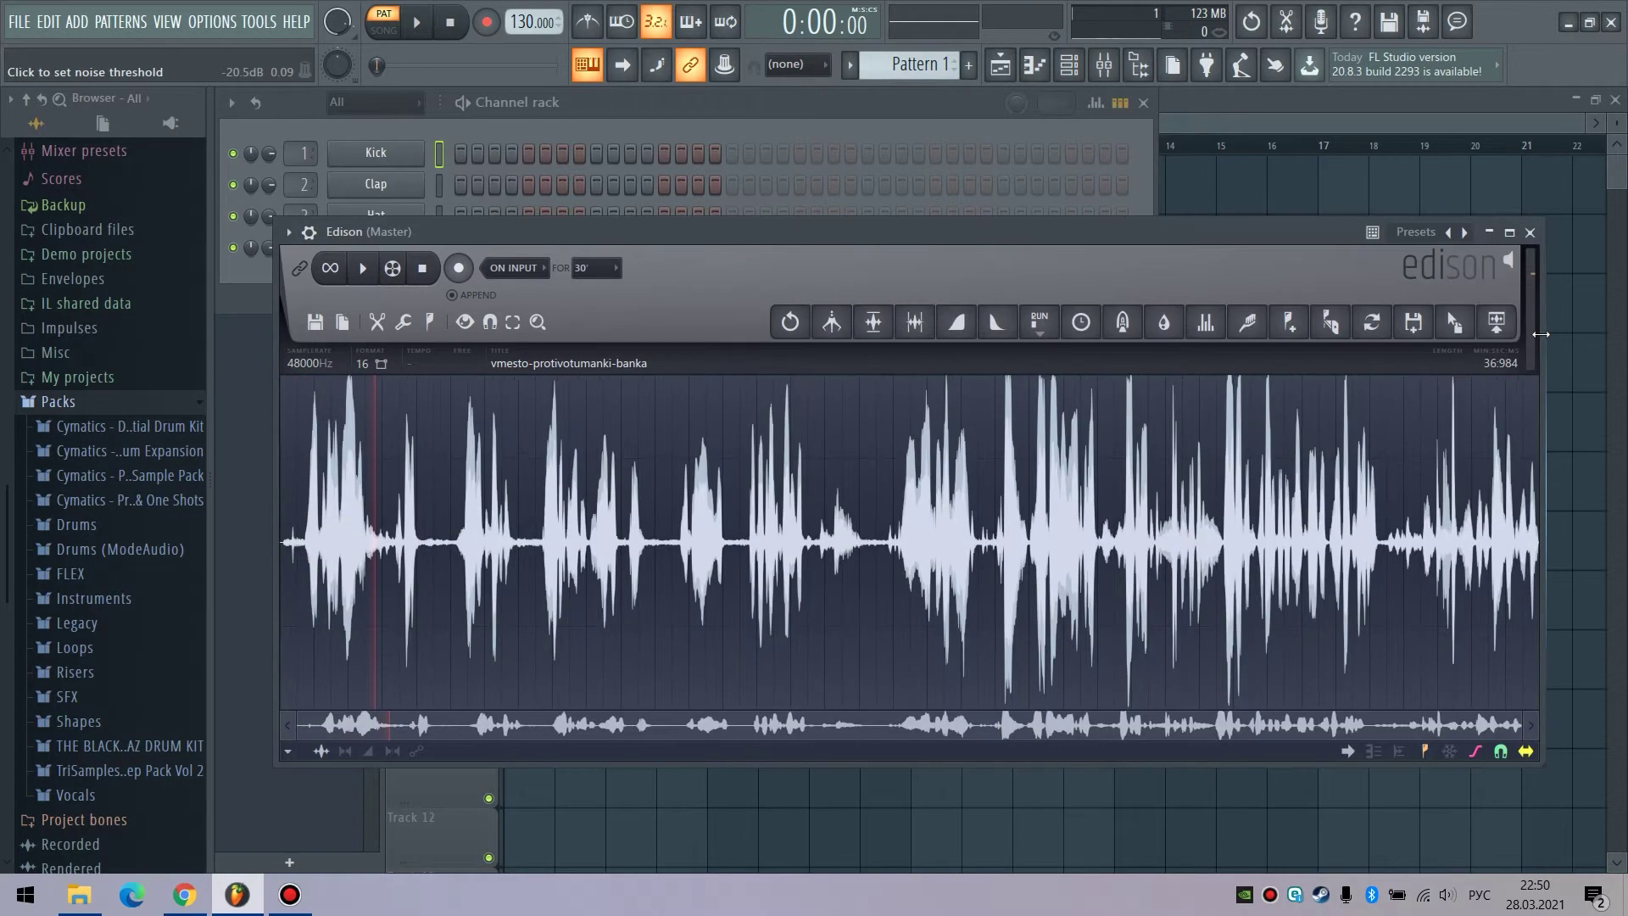
left_click_drag(713, 329, 698, 327)
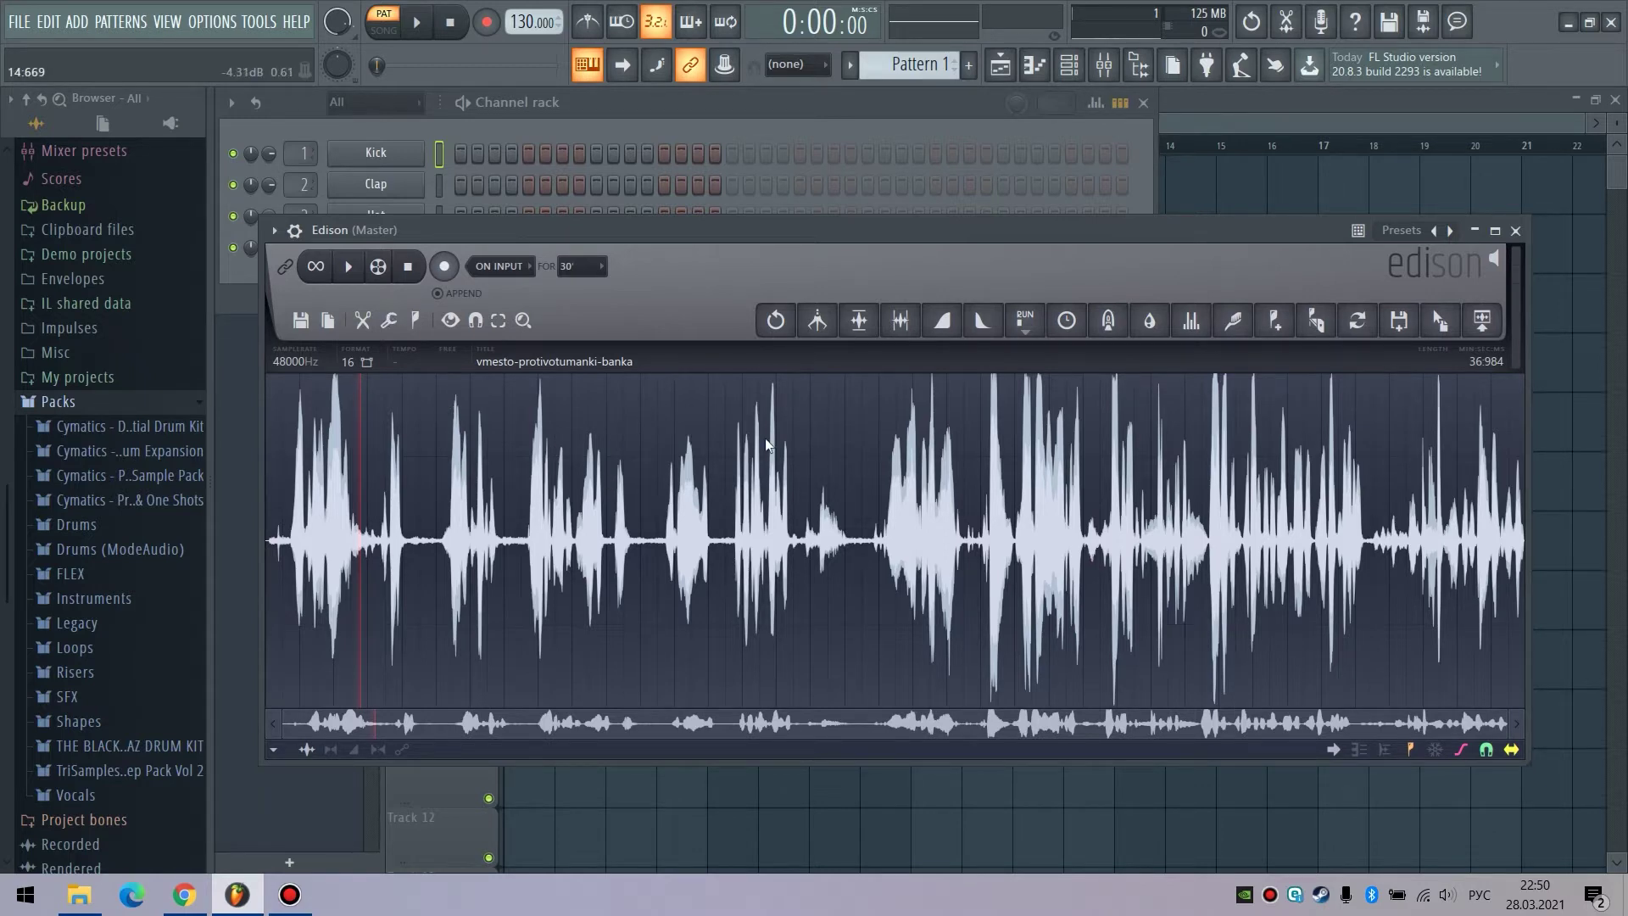
Step: Play the recording from several points in its first half to locate usable phrases
left_click(440, 532)
key("space")
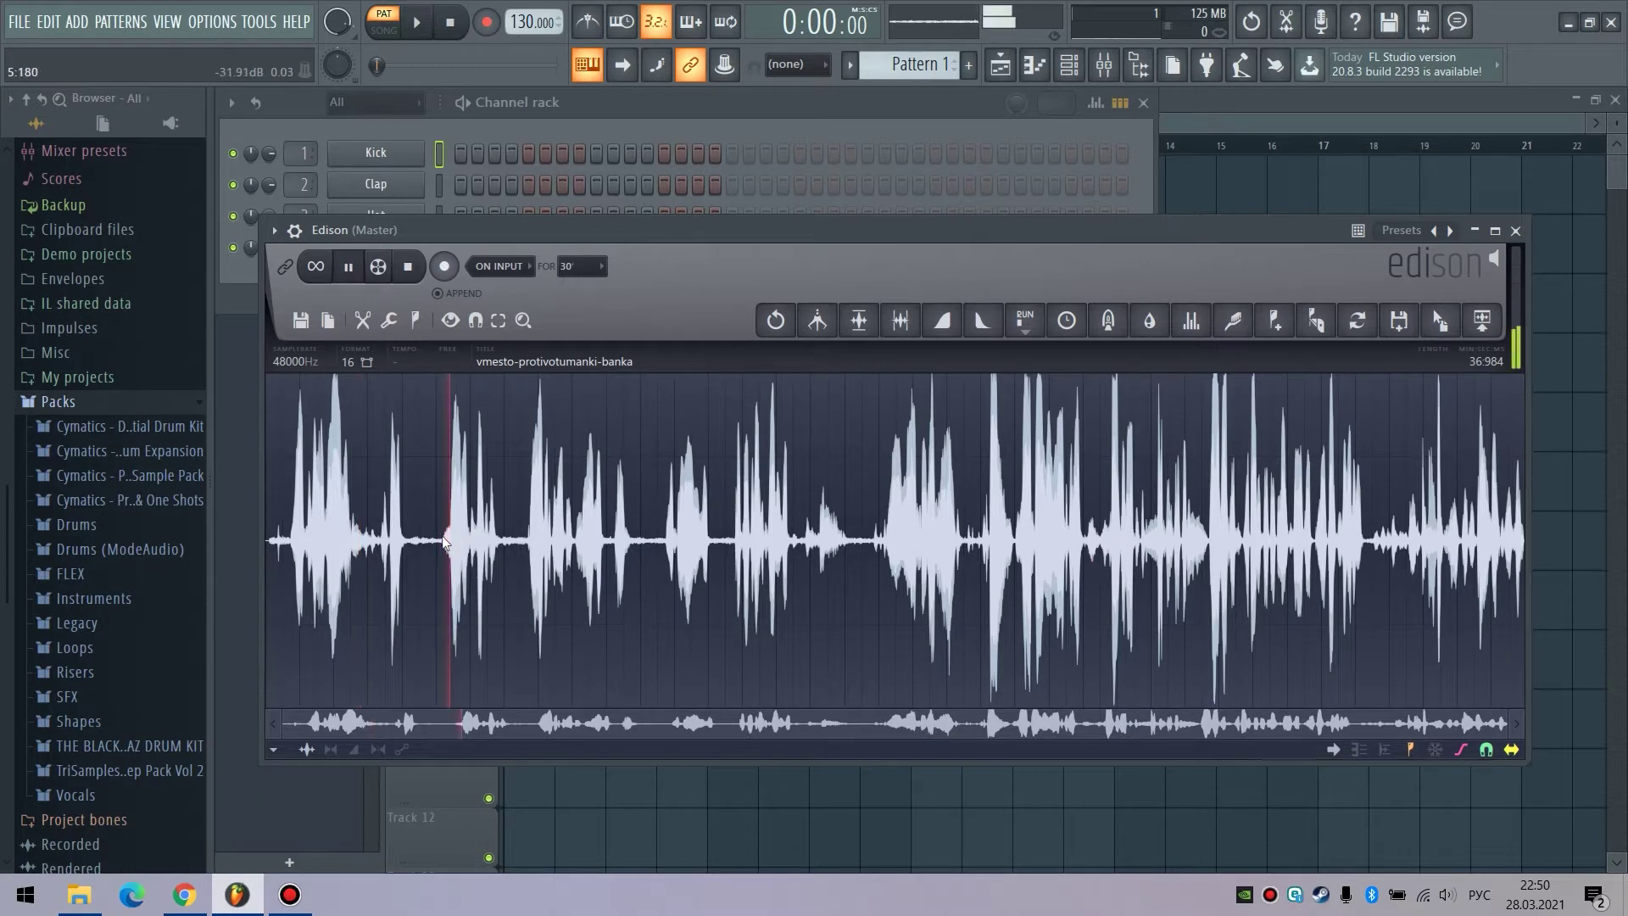
key("space")
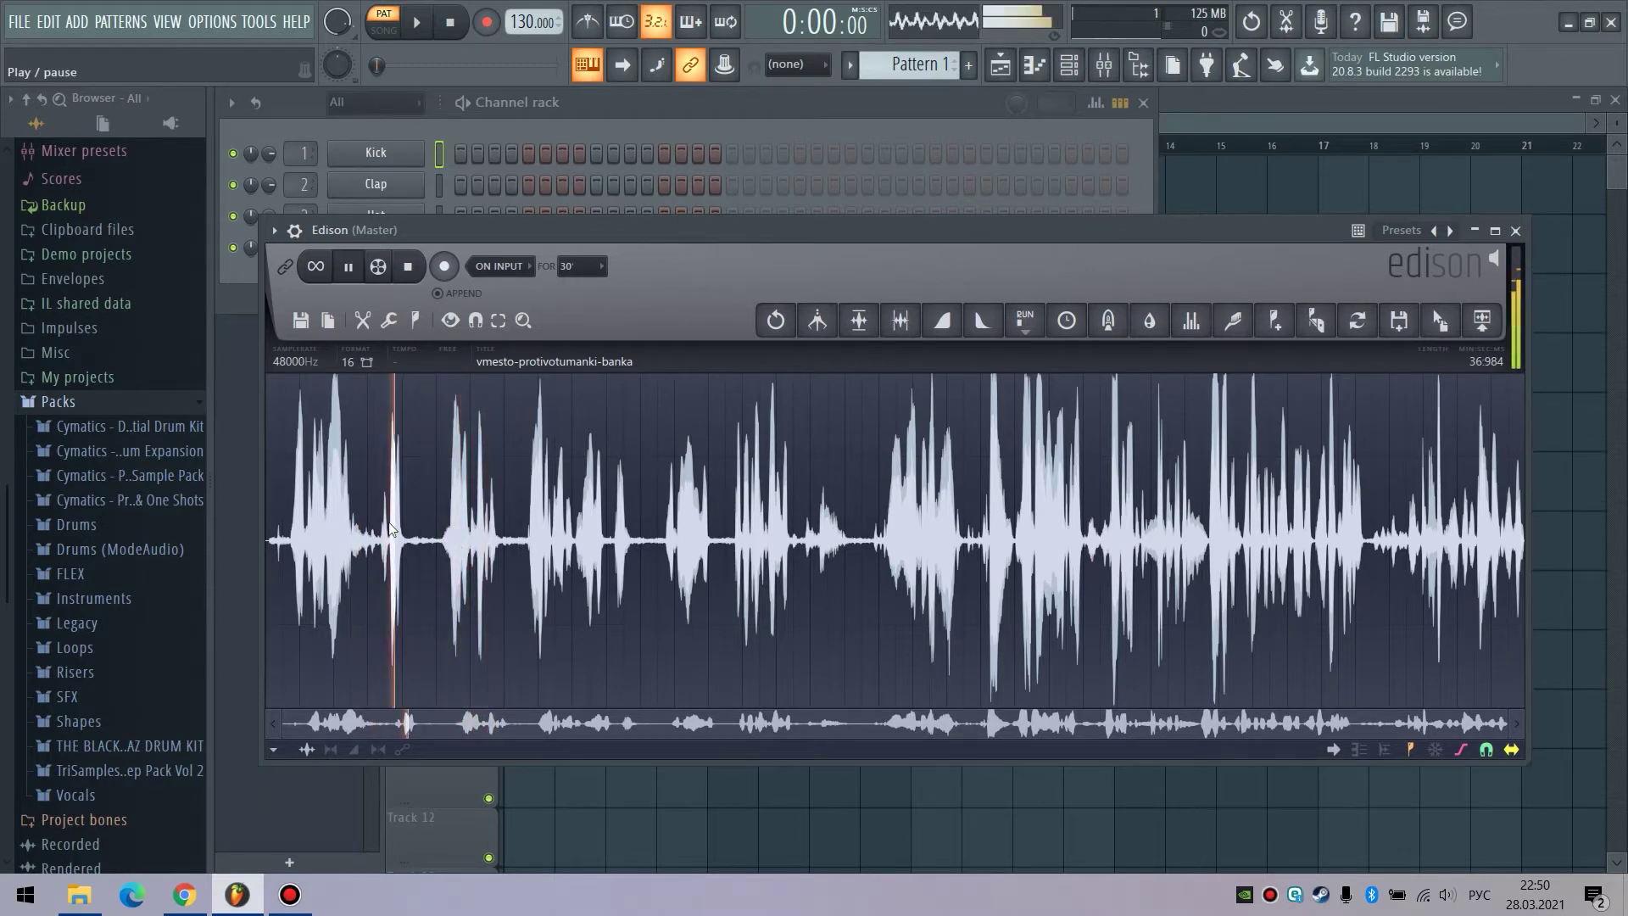
key("space")
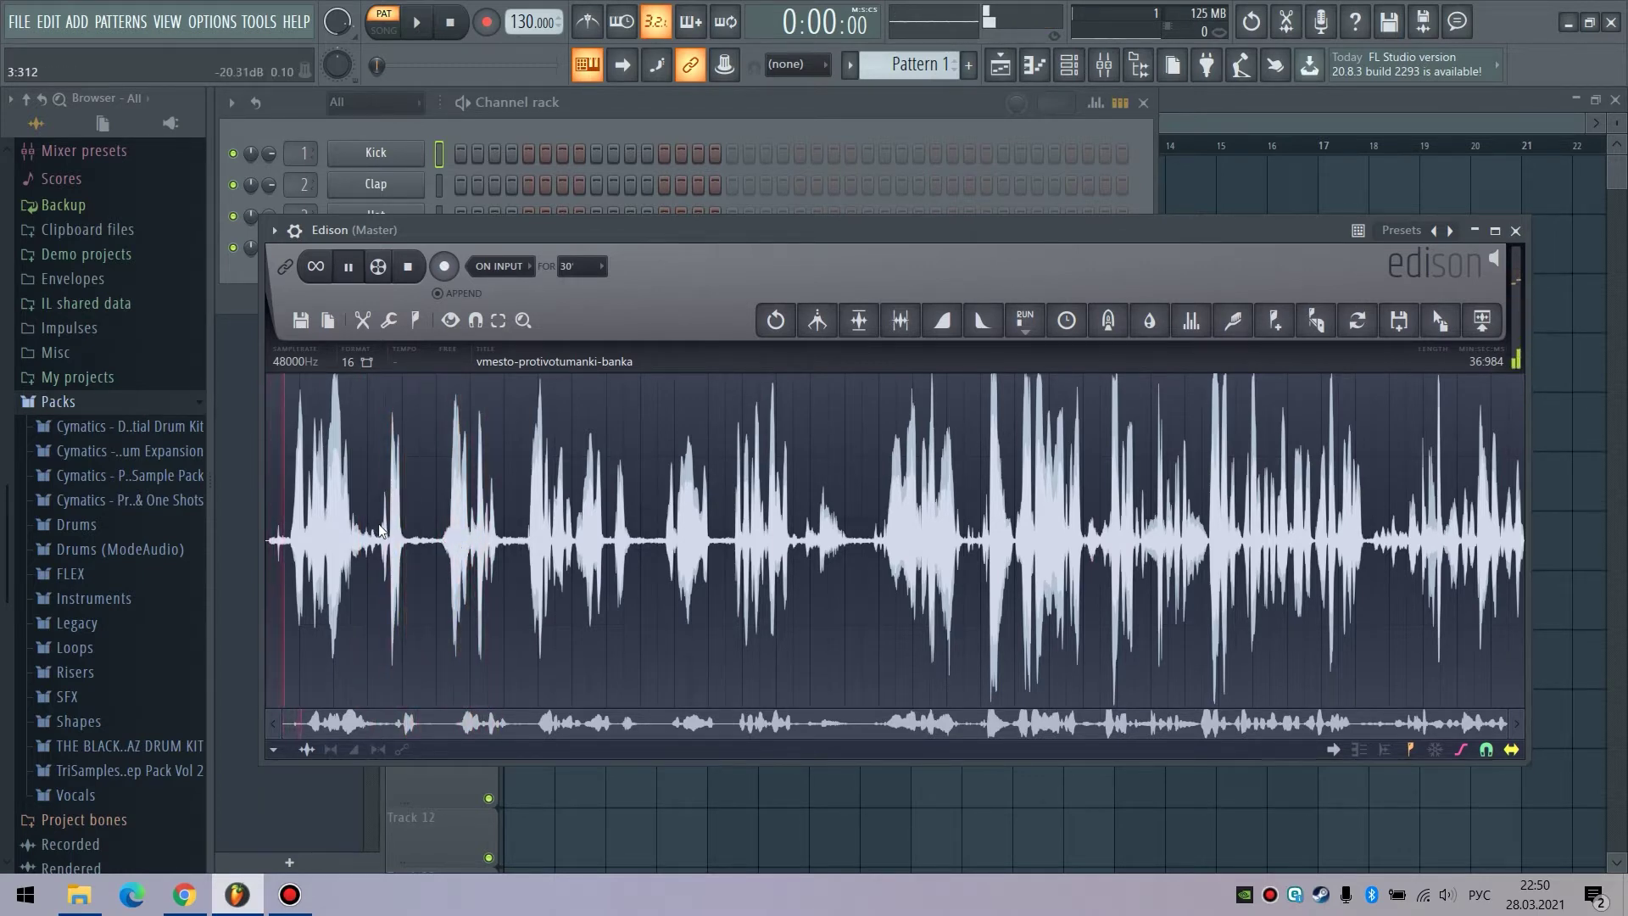
key("space")
left_click_drag(649, 547, 583, 560)
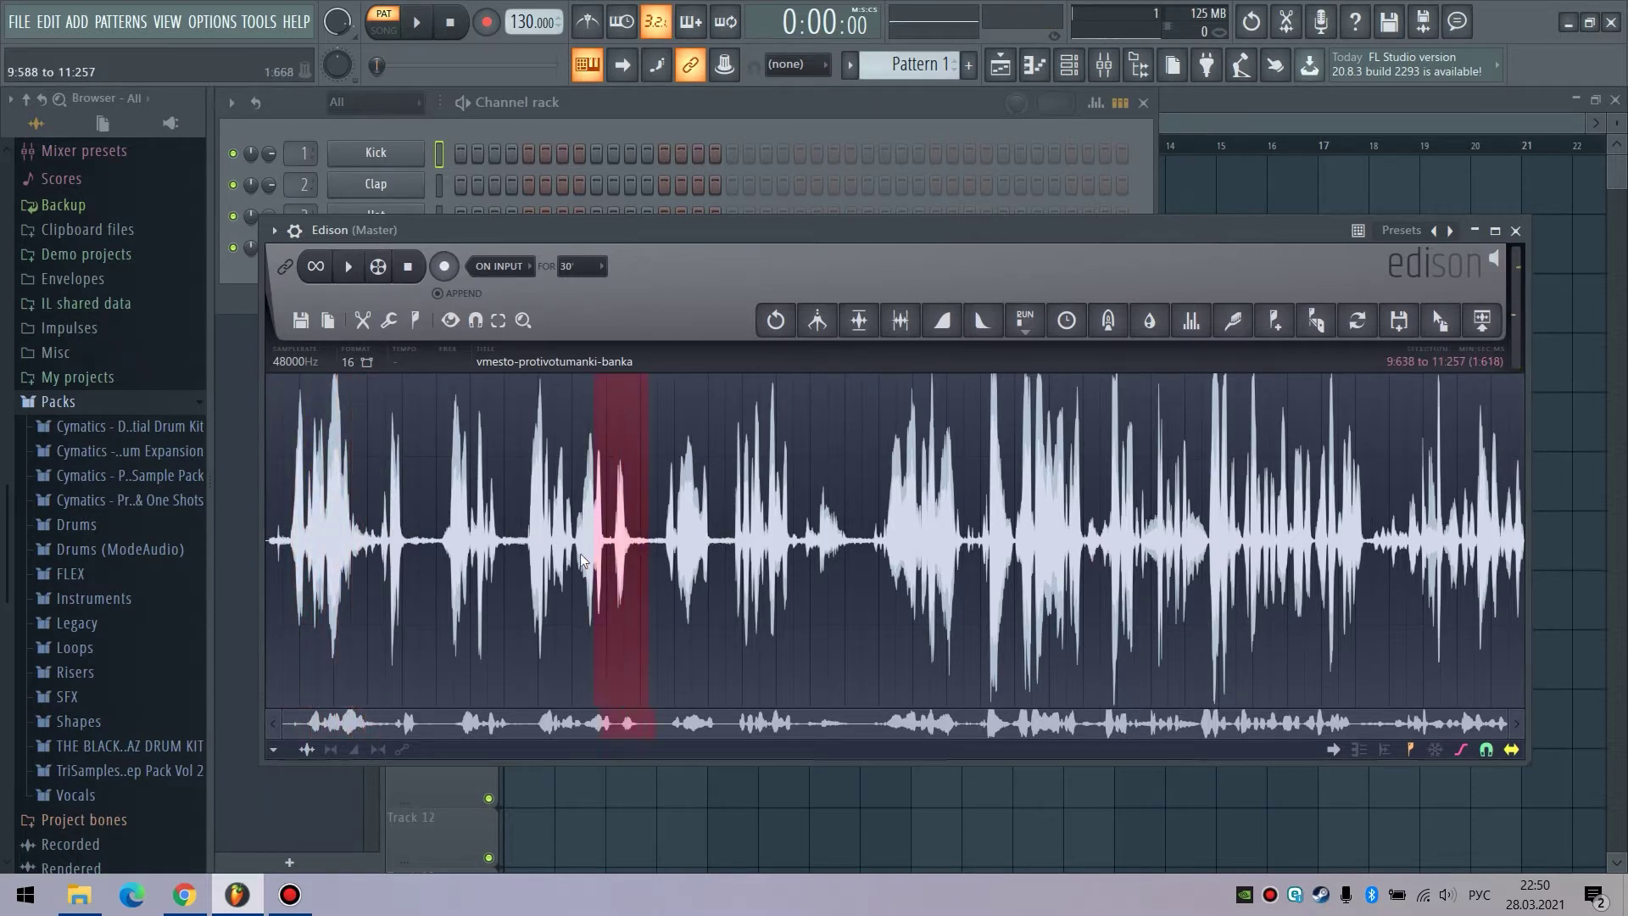
left_click(653, 563)
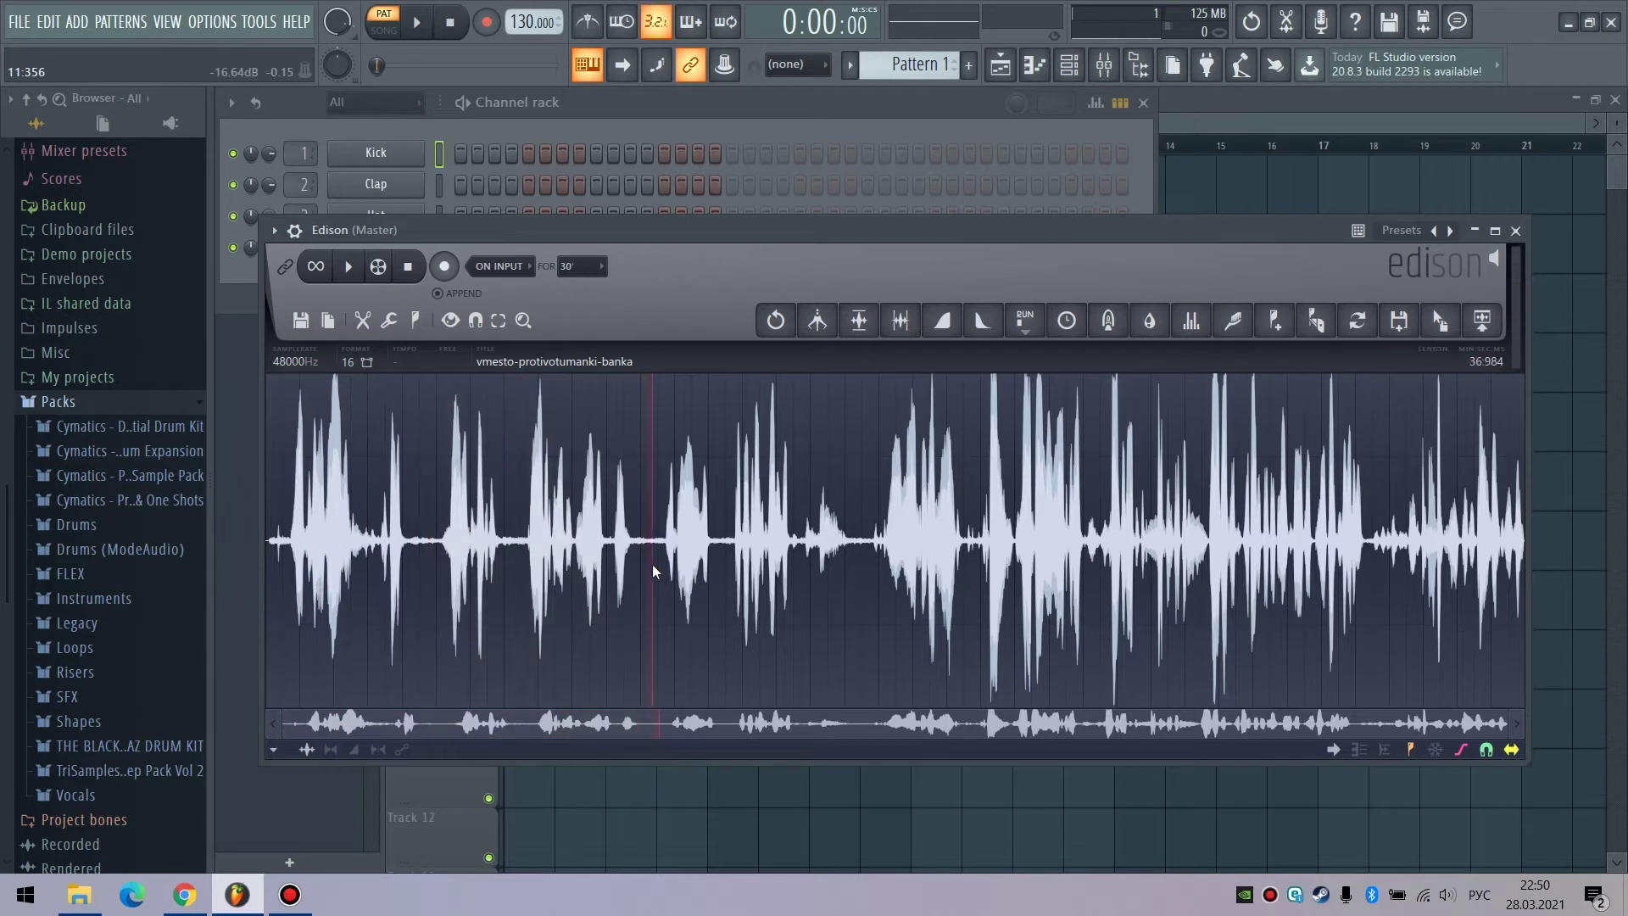
key("space")
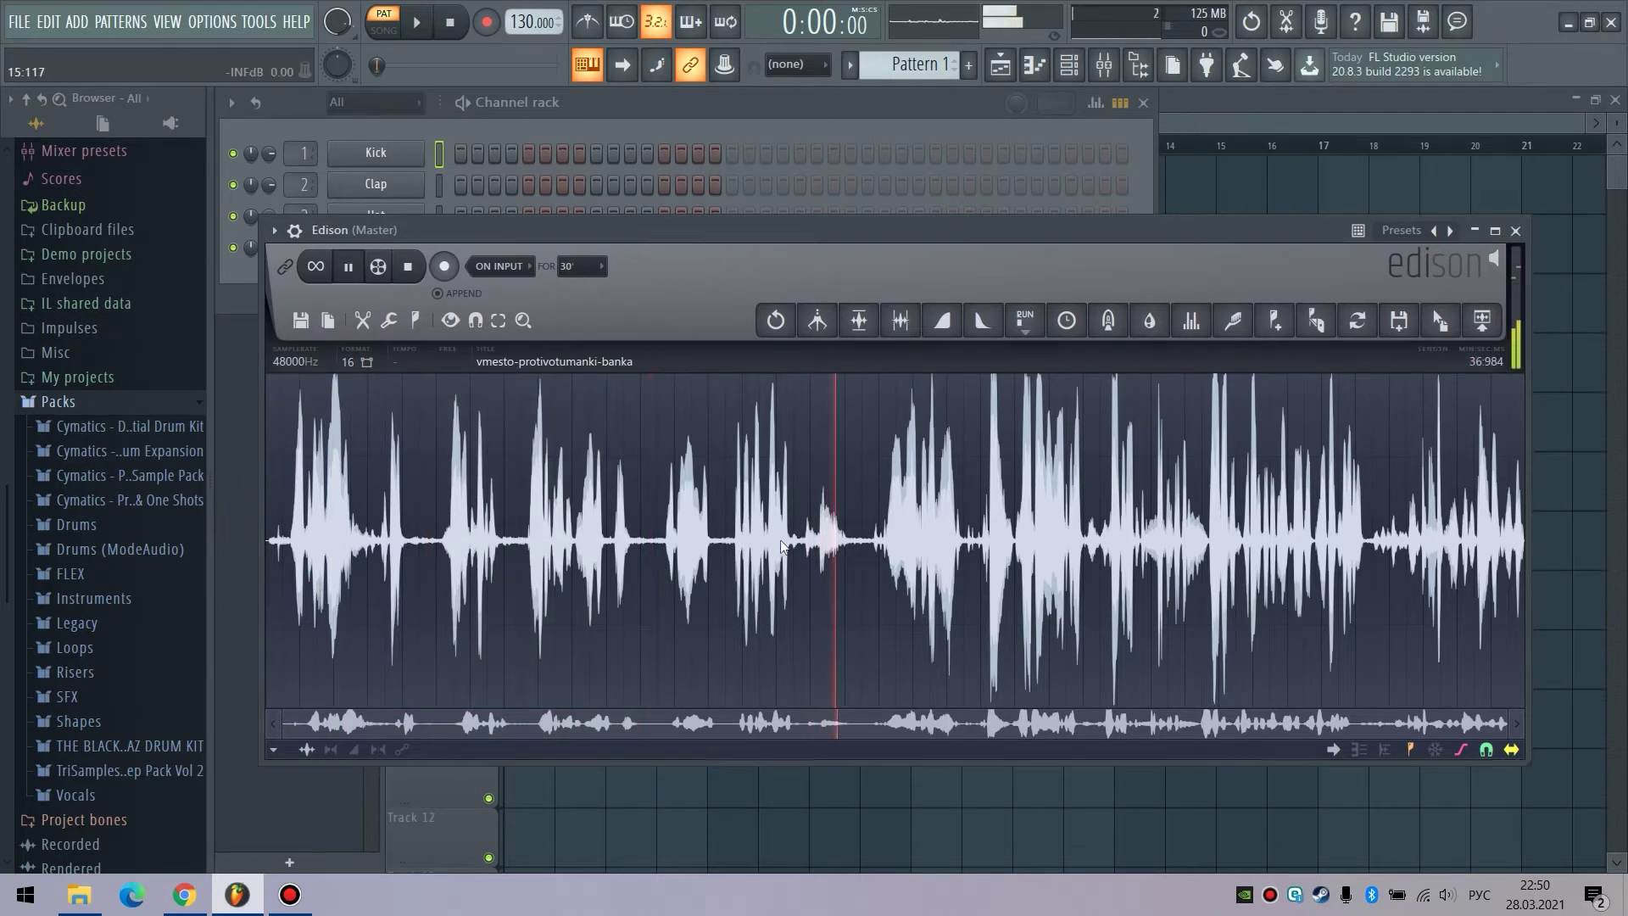
Step: Try normalizing the quiet phrase from about 15.8 to 17.1 s and listen to the audio that follows
left_click_drag(805, 547, 848, 547)
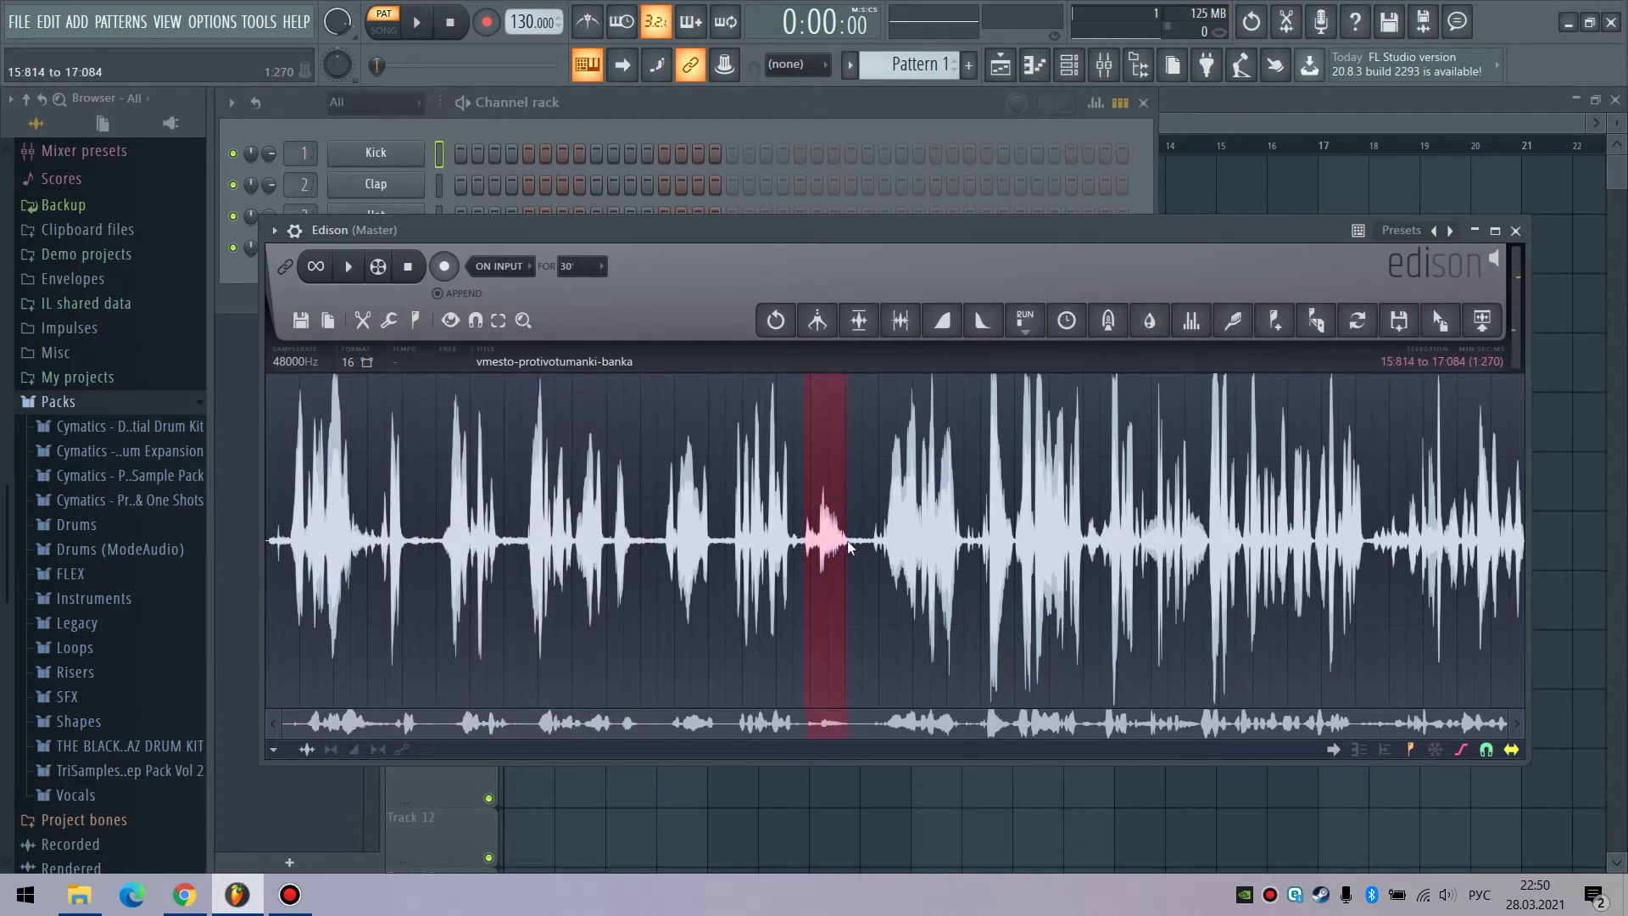
key("space")
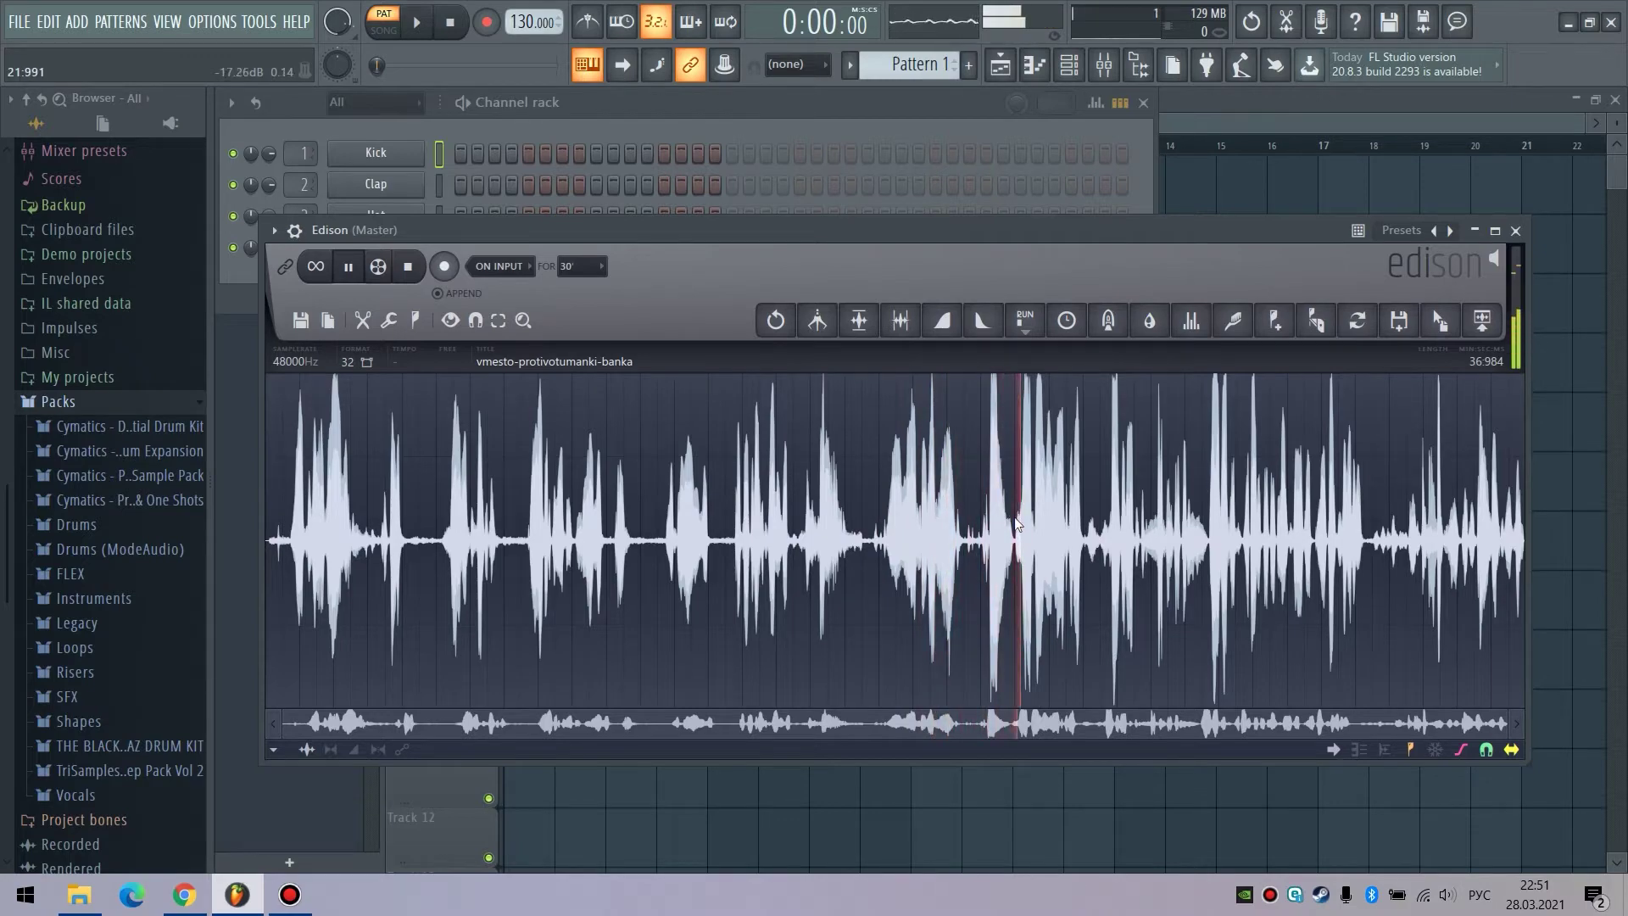
scroll(1110, 557, "up", 3)
scroll(1111, 556, "down", 3)
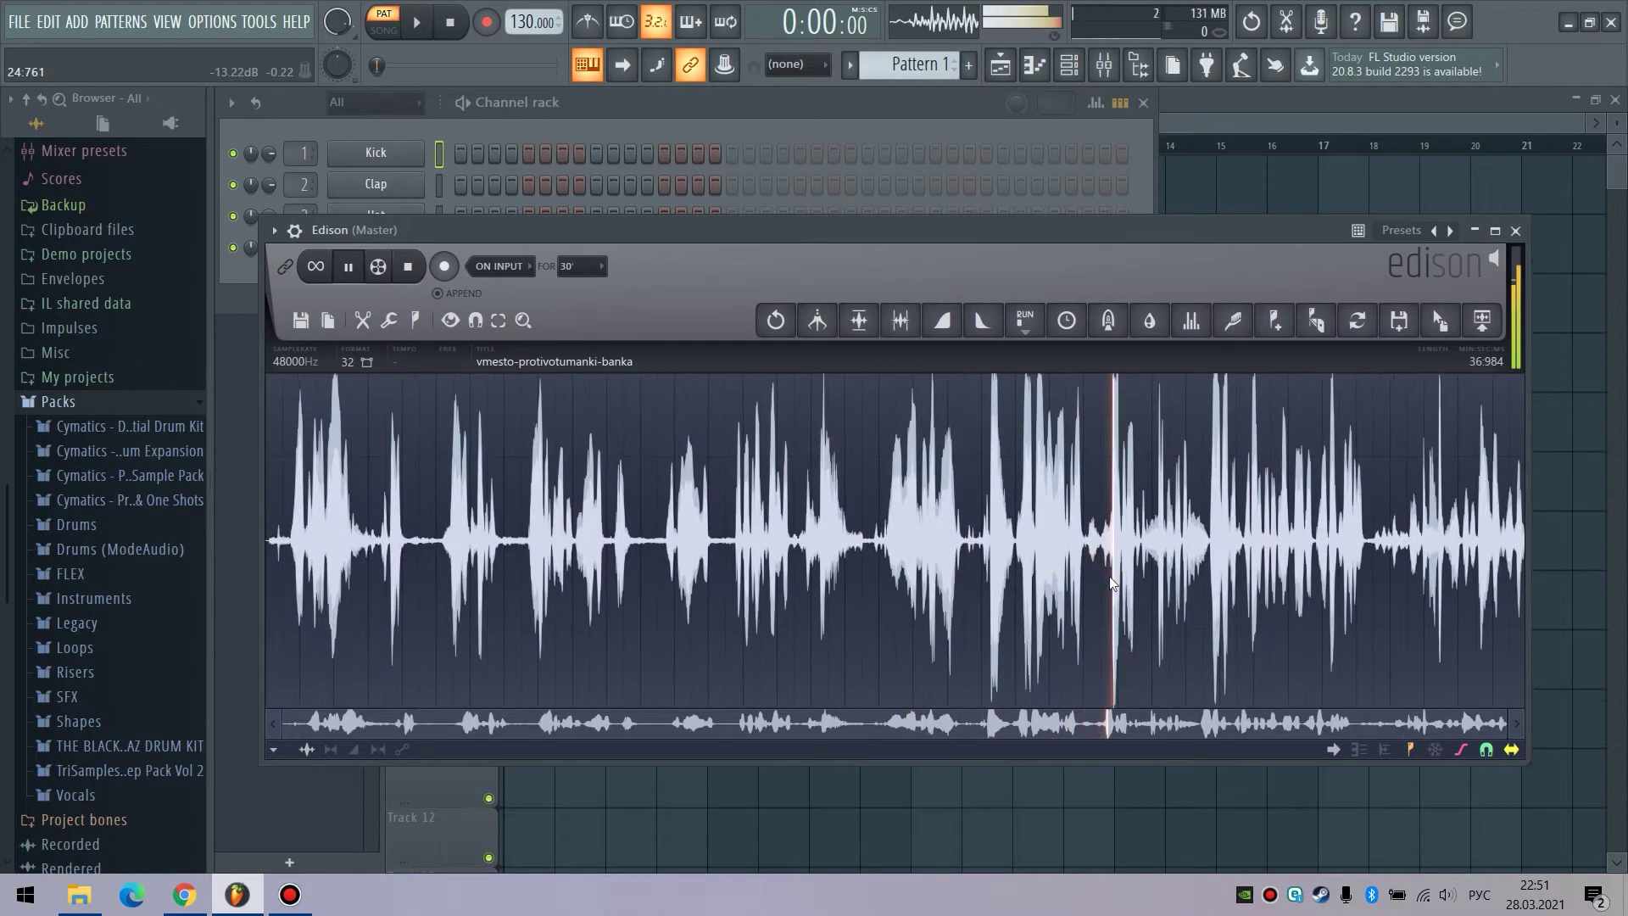
key("space")
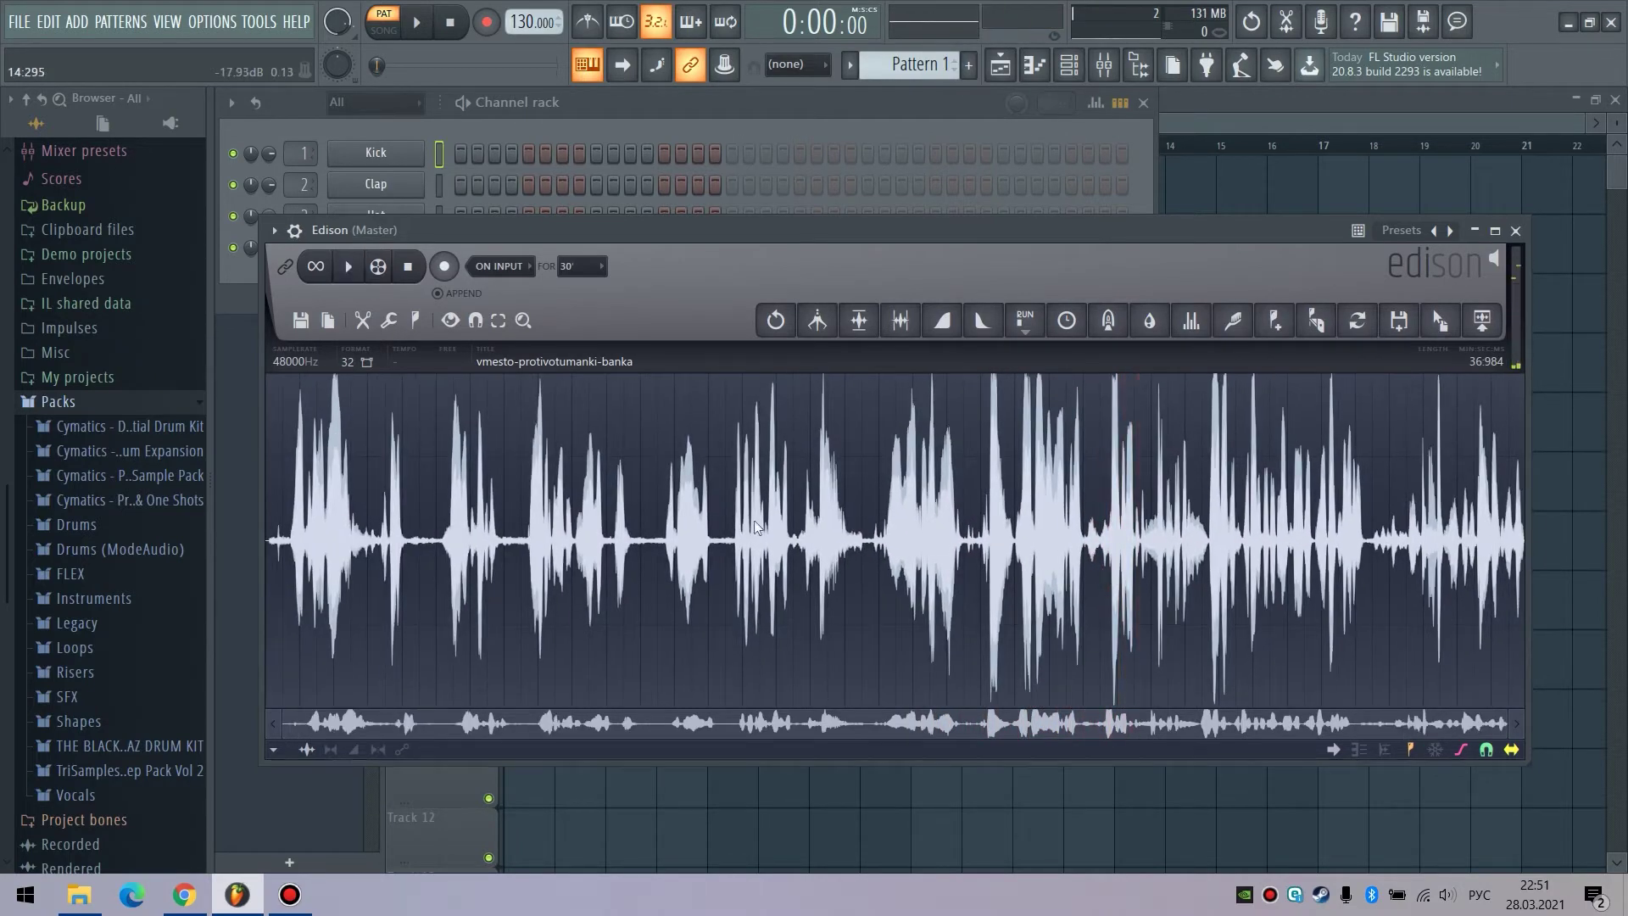
Step: Find the start of the phrase near 11.8 s and delete all audio from the beginning up to 11.772 s
left_click(667, 537)
key("space")
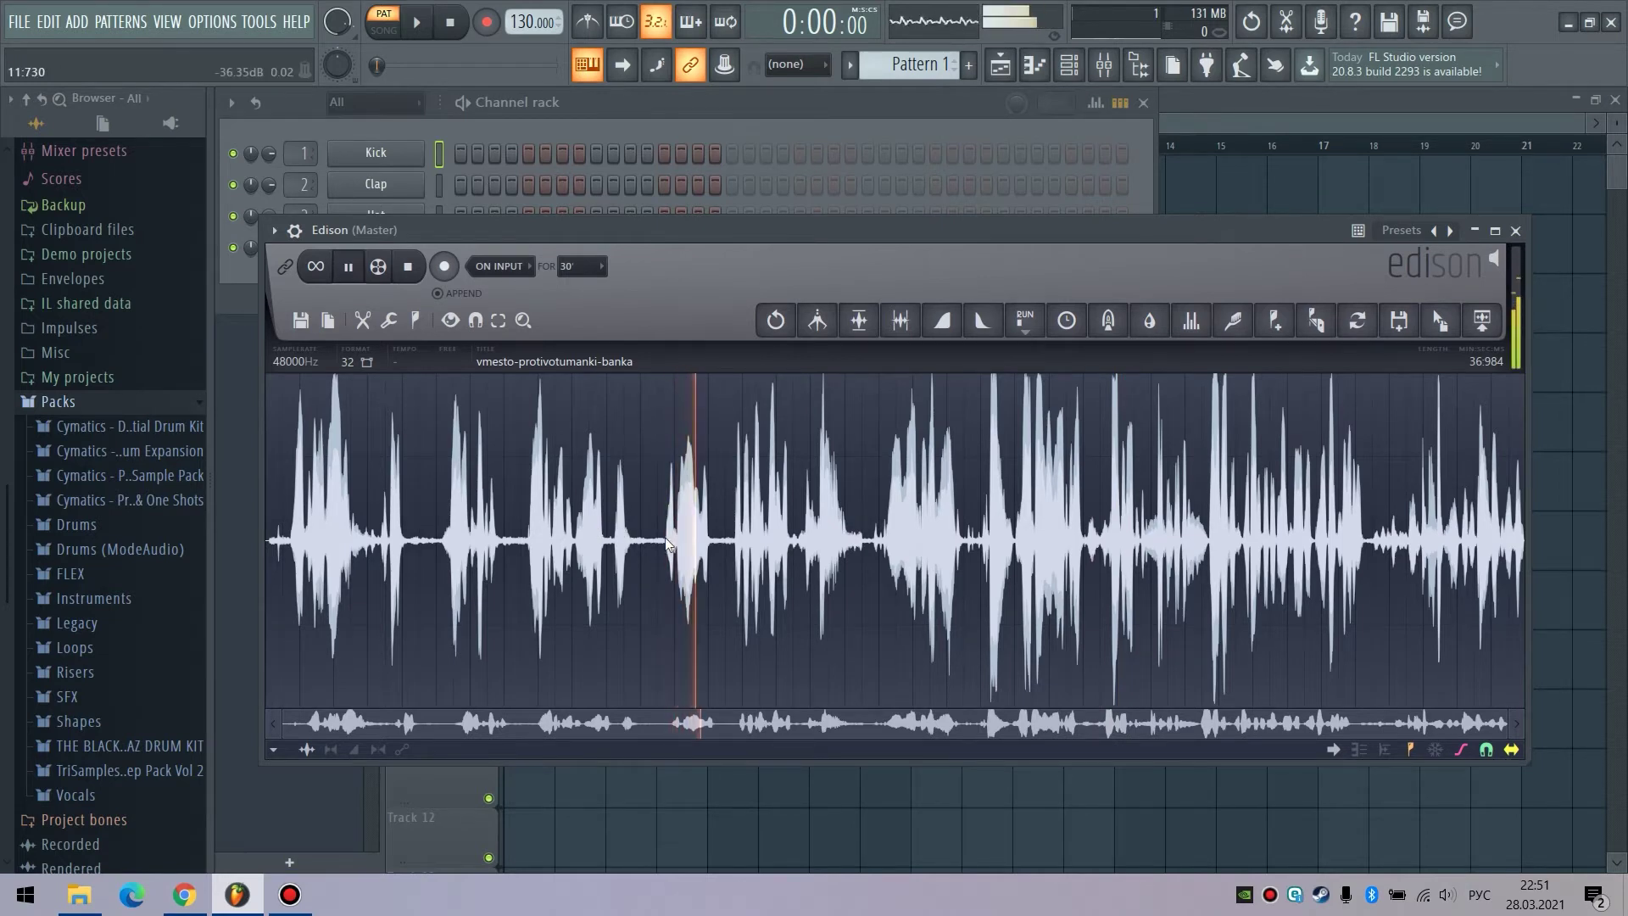
key("space")
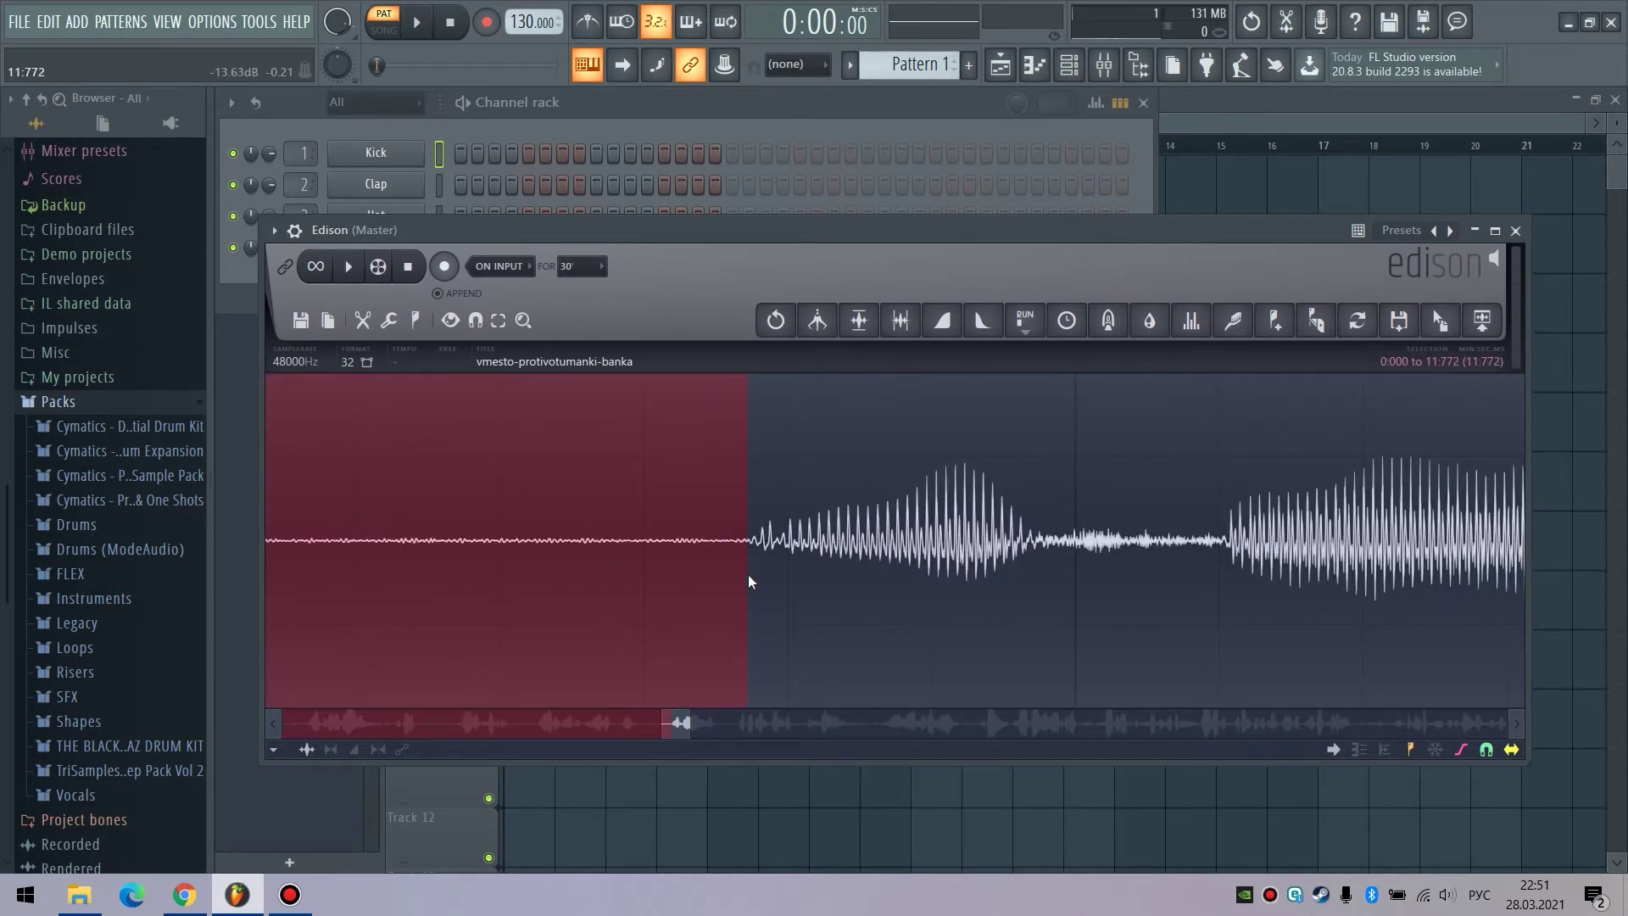
key("Delete")
scroll(642, 547, "down", 3)
Step: Inspect and play the start of the trimmed audio, checking the first few milliseconds for leftover noise
left_click_drag(865, 724, 312, 721)
left_click_drag(271, 555, 297, 548)
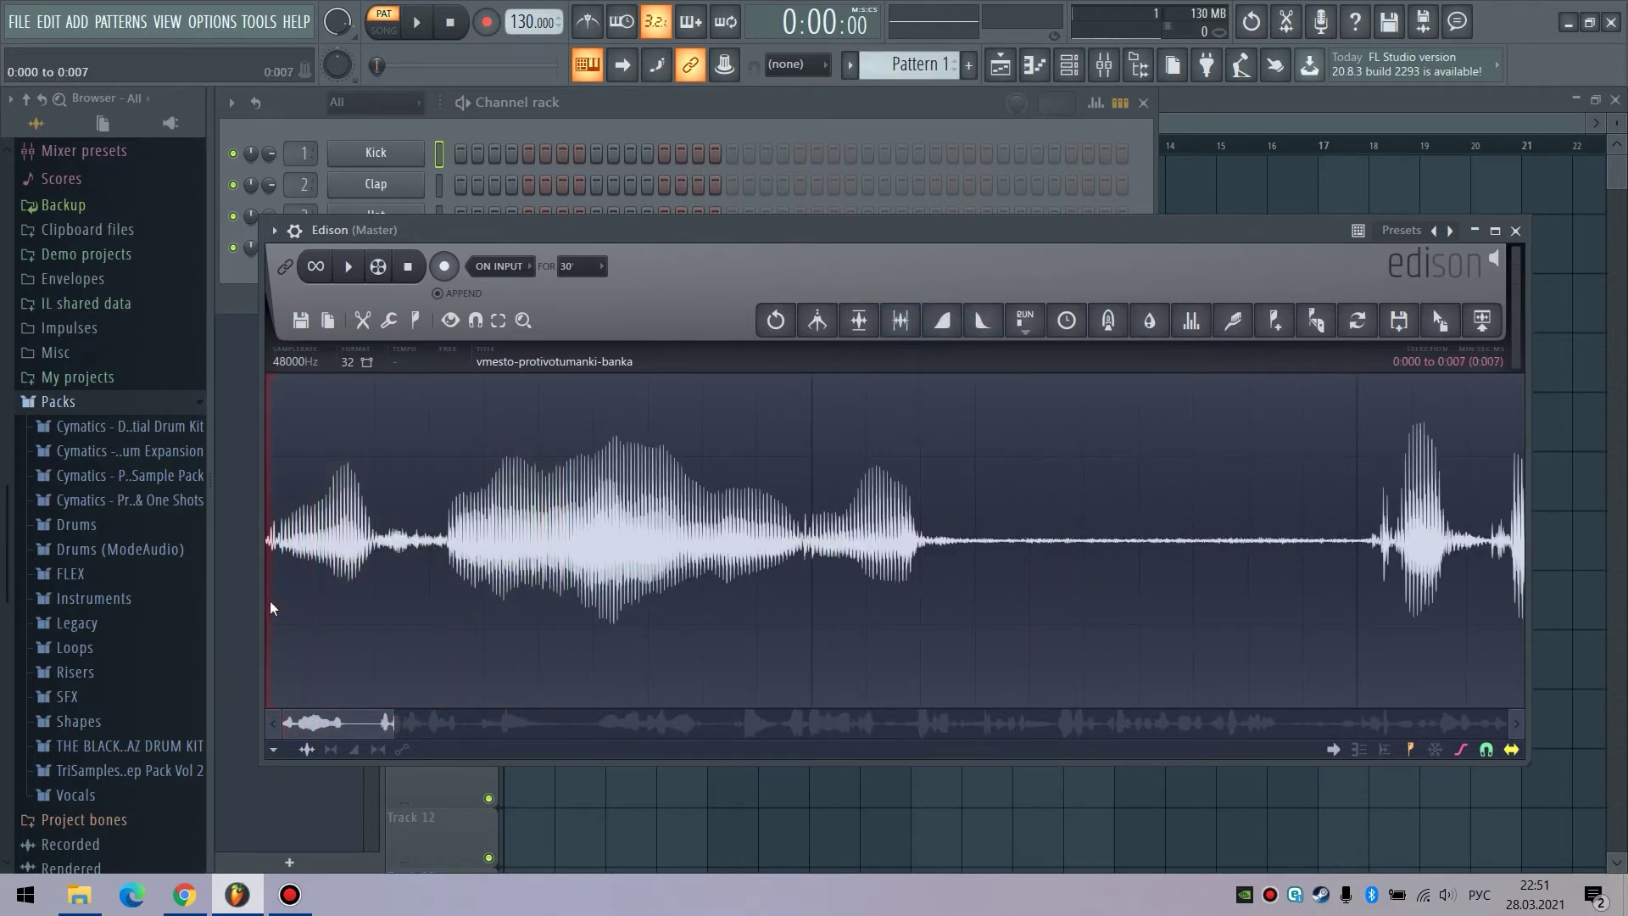
left_click(271, 545)
key("space")
key("space")
left_click_drag(271, 545, 239, 568)
scroll(279, 575, "up", 3)
scroll(278, 569, "up", 1)
left_click(276, 555)
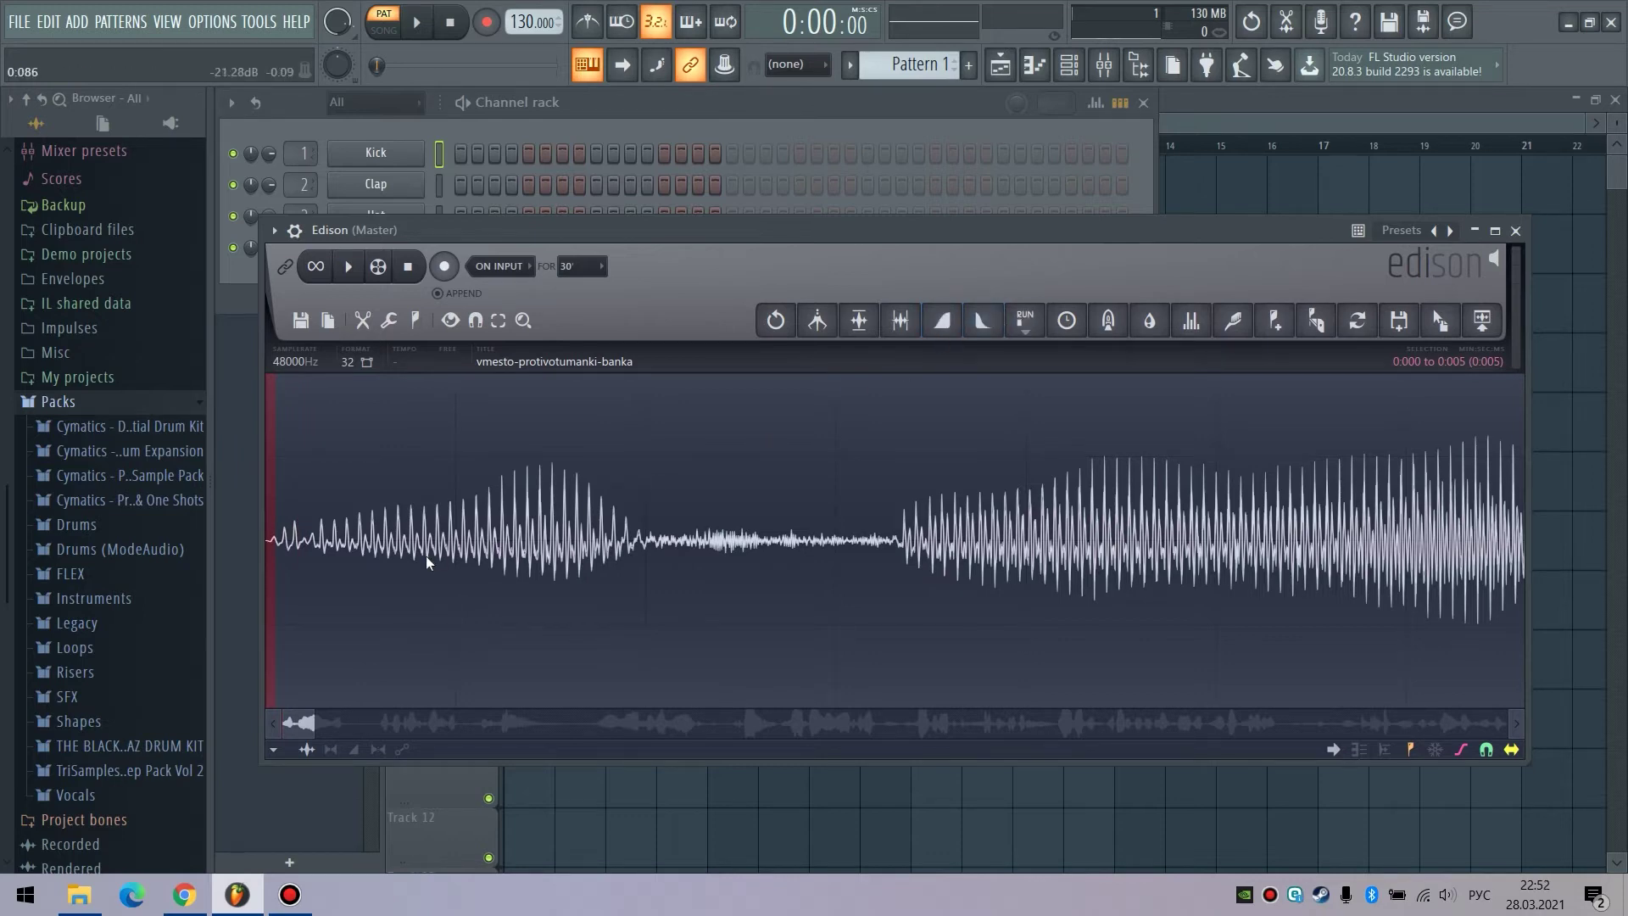
Step: Delete everything after the first phrase, keeping about 1.4 s of audio
scroll(424, 556, "down", 3)
left_click(368, 526)
scroll(368, 526, "down", 5)
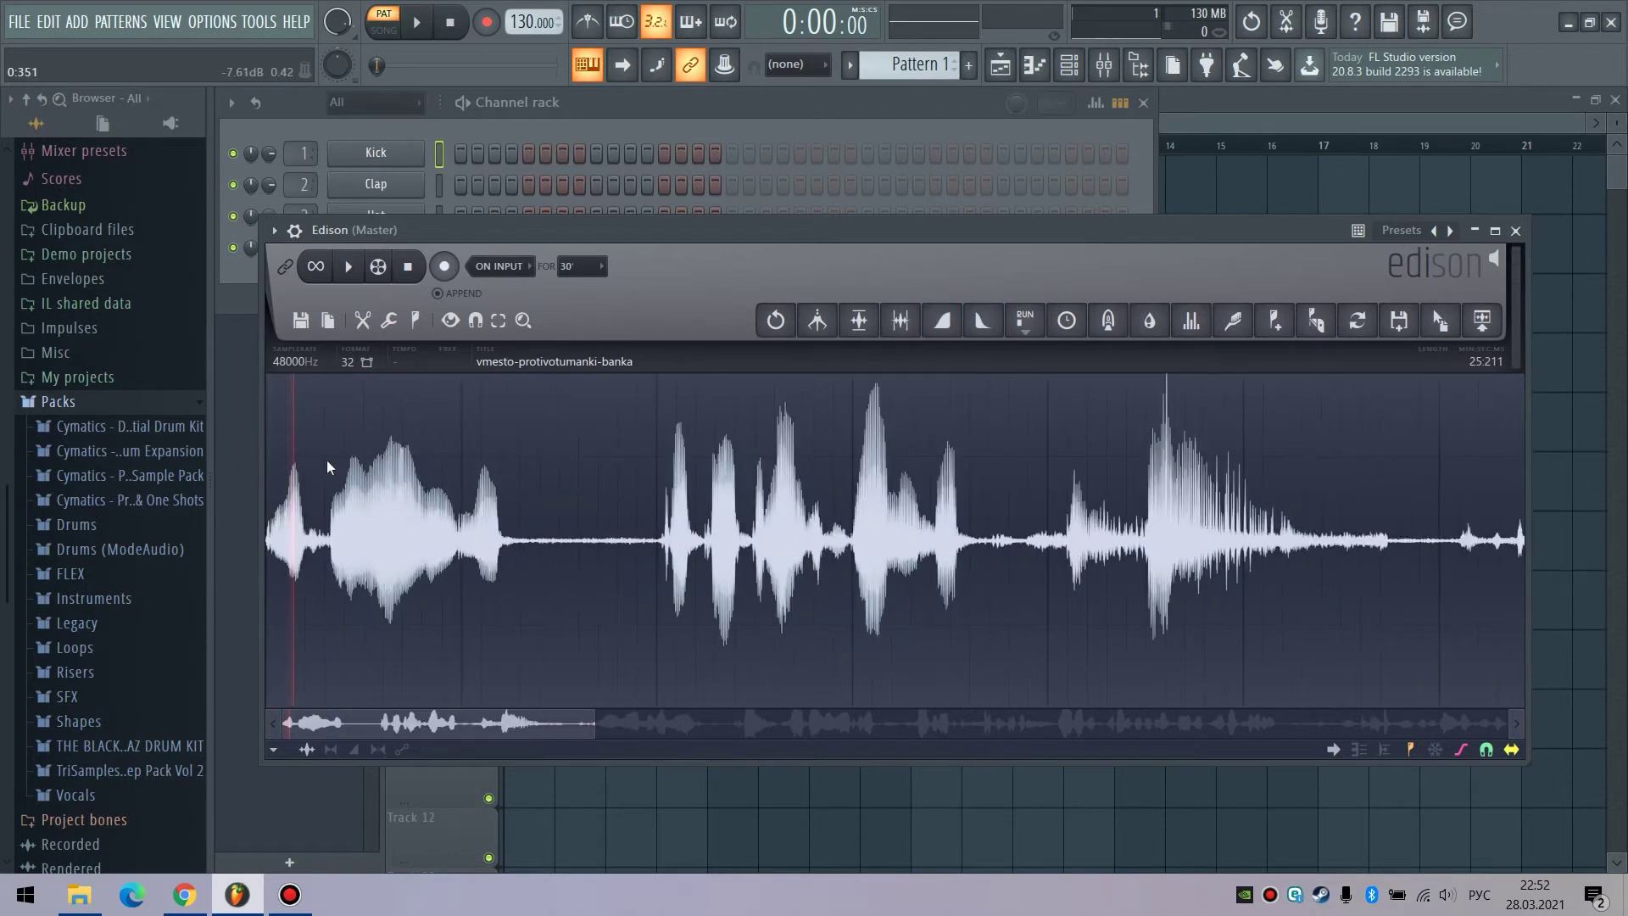
left_click_drag(322, 431, 195, 434)
Step: Save the trimmed phrase as a WAV file named нехуёво in the Проект folder
left_click(302, 322)
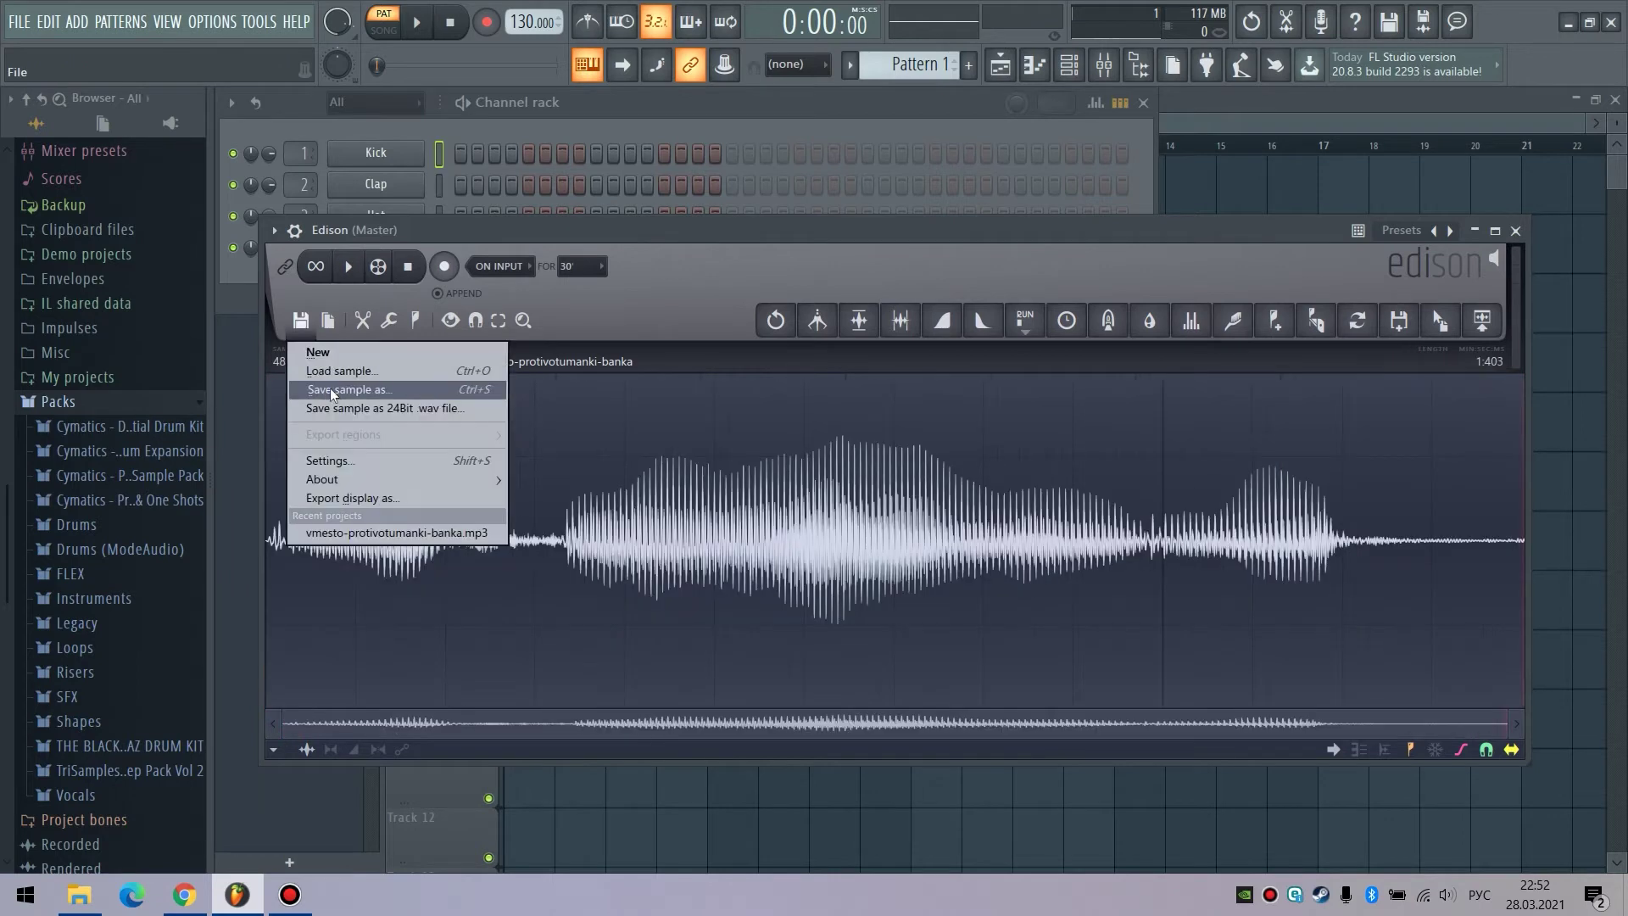
left_click(329, 389)
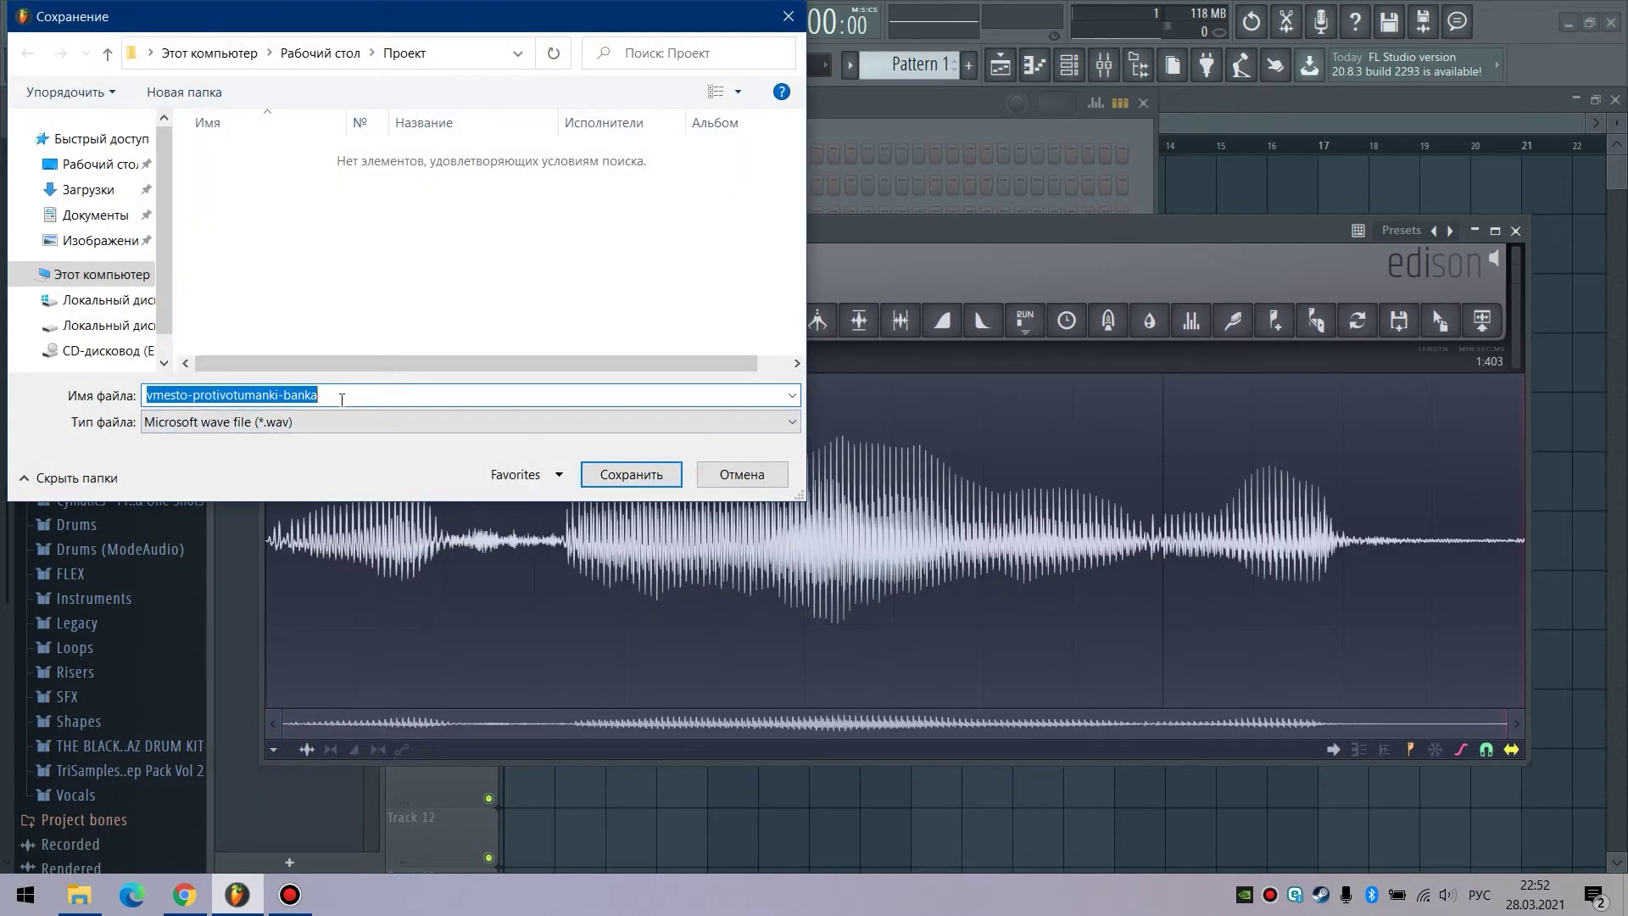
type("нехуё")
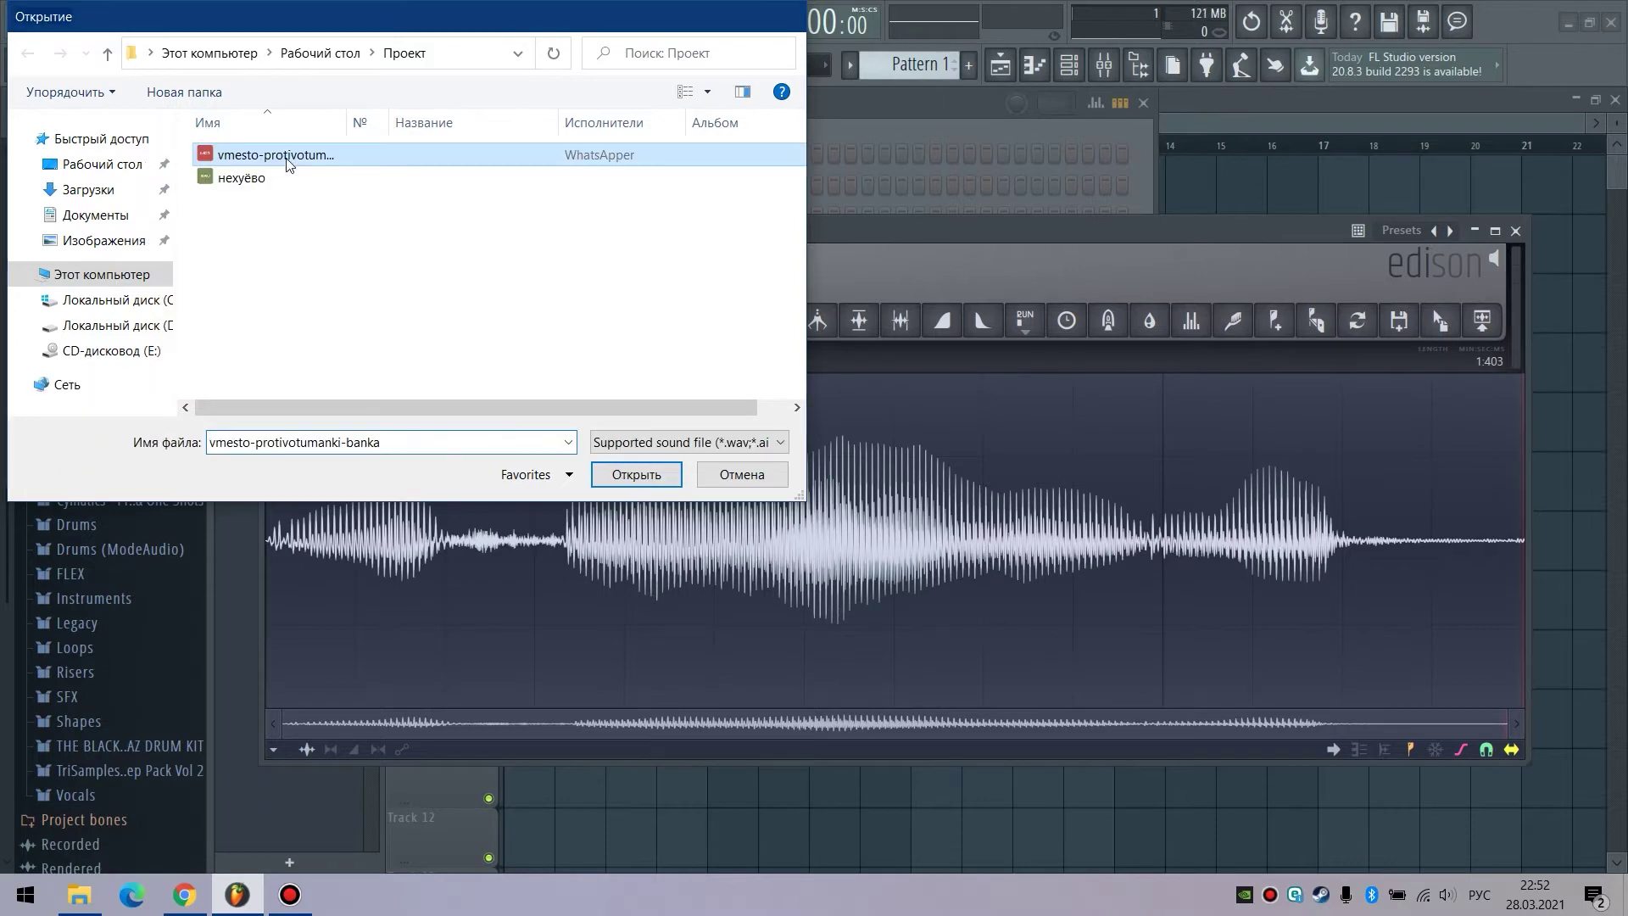
Step: Reload the original vmesto-protivotumanki-banka sample and delete everything before the quiet phrase at about 15.8 s
left_click(742, 474)
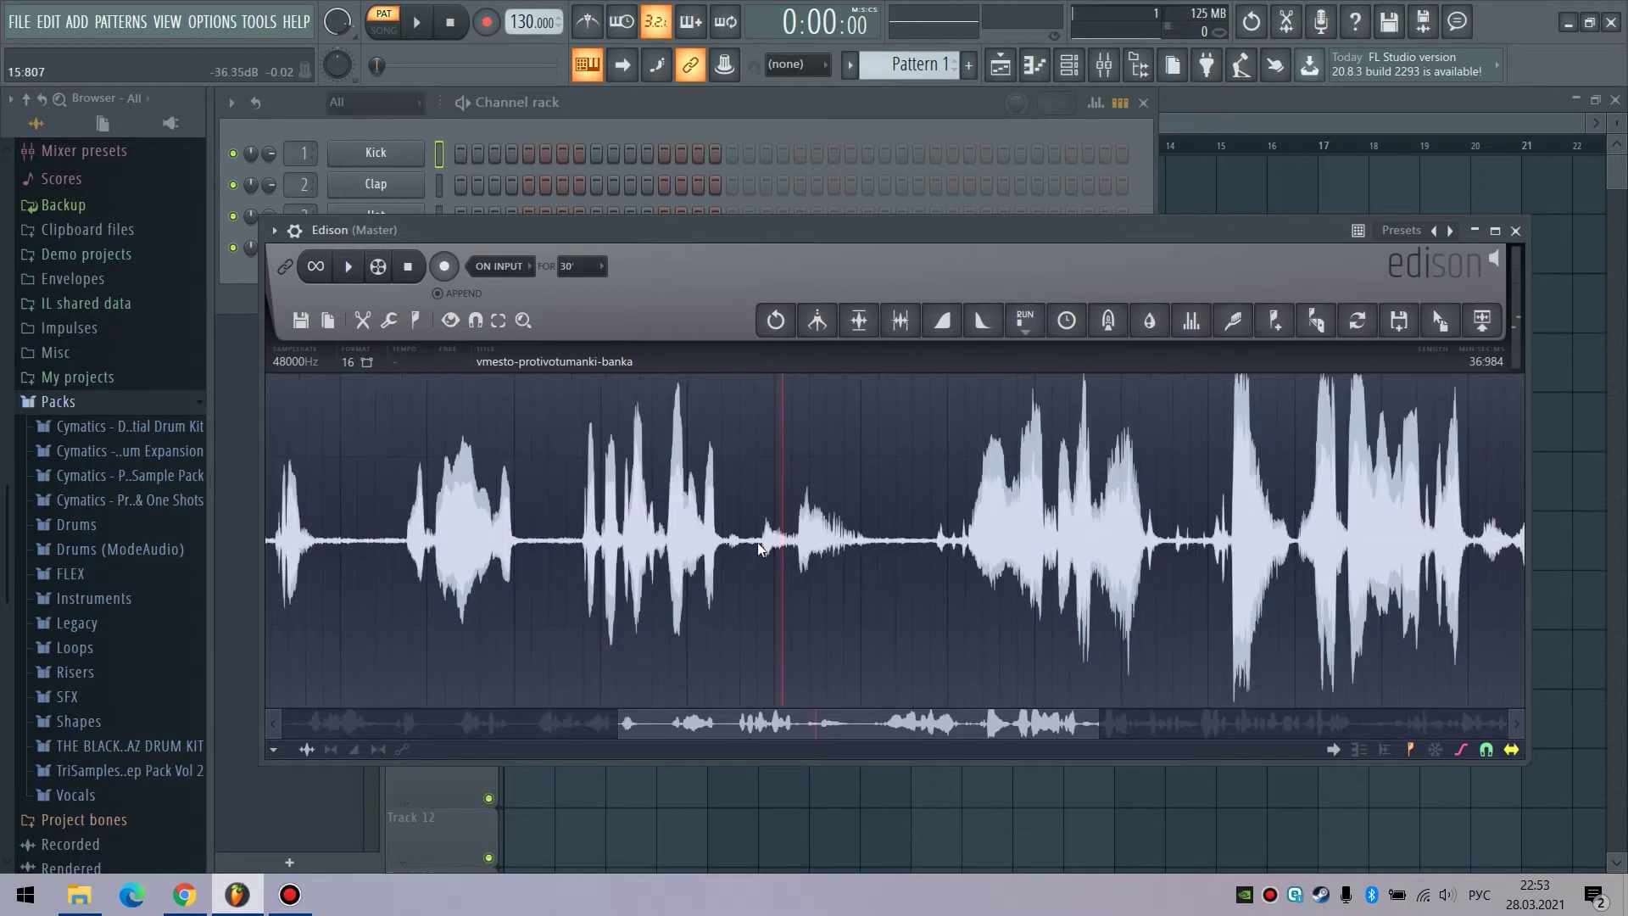
left_click(757, 542)
key("space")
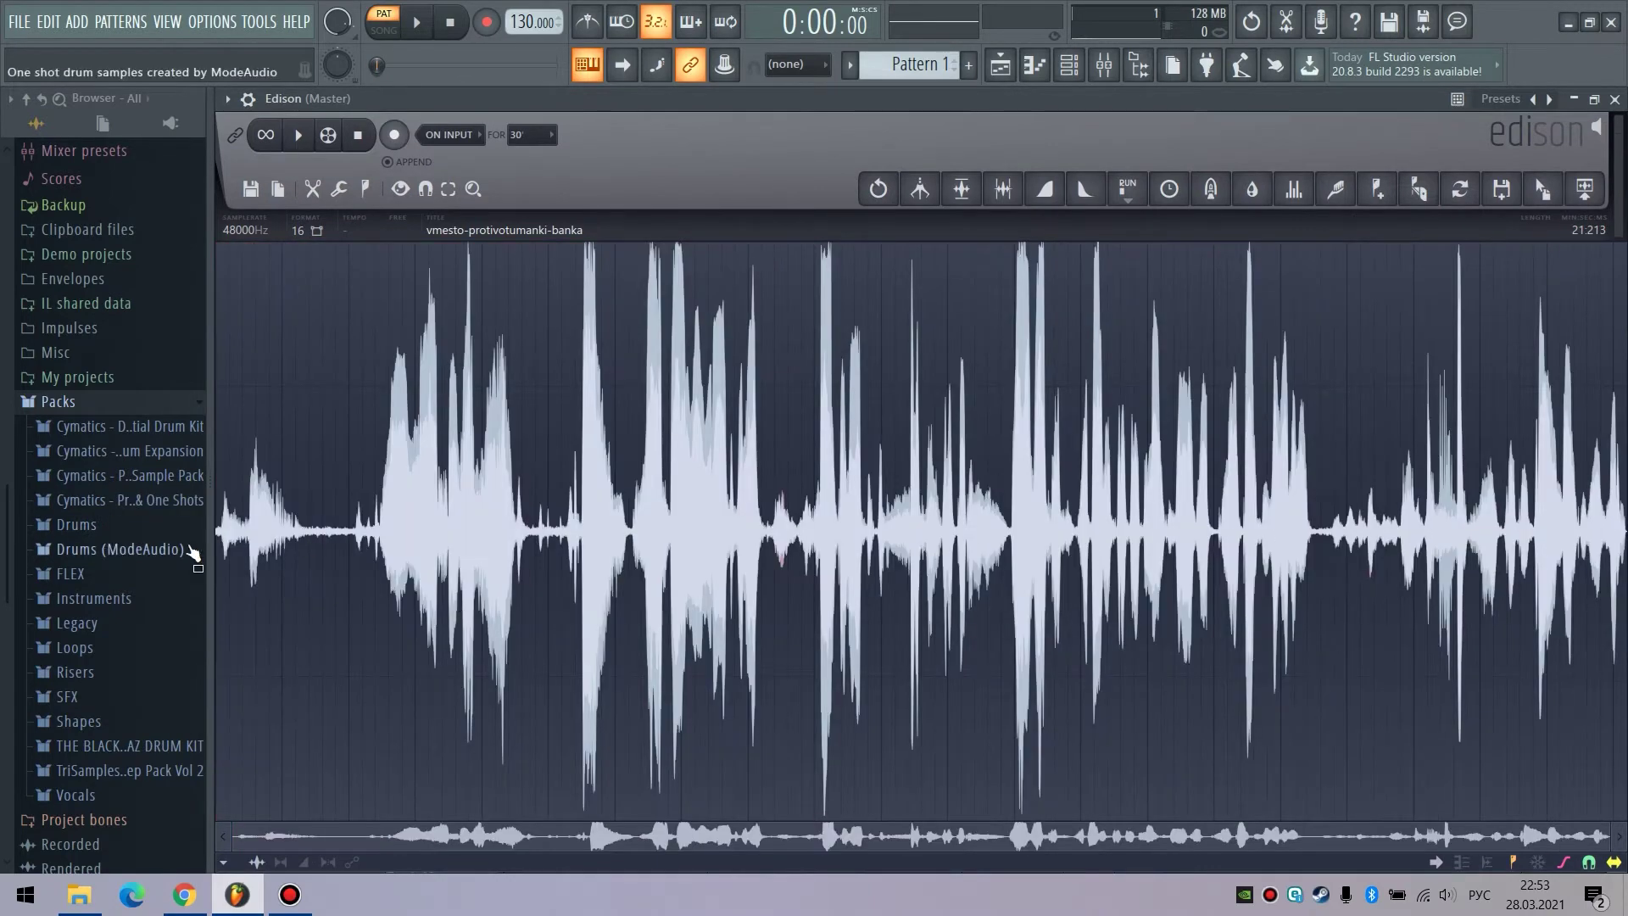
Step: Delete the first 0.1 s of lead-in before the quiet phrase and check the new start of the waveform
scroll(196, 551, "up", 2)
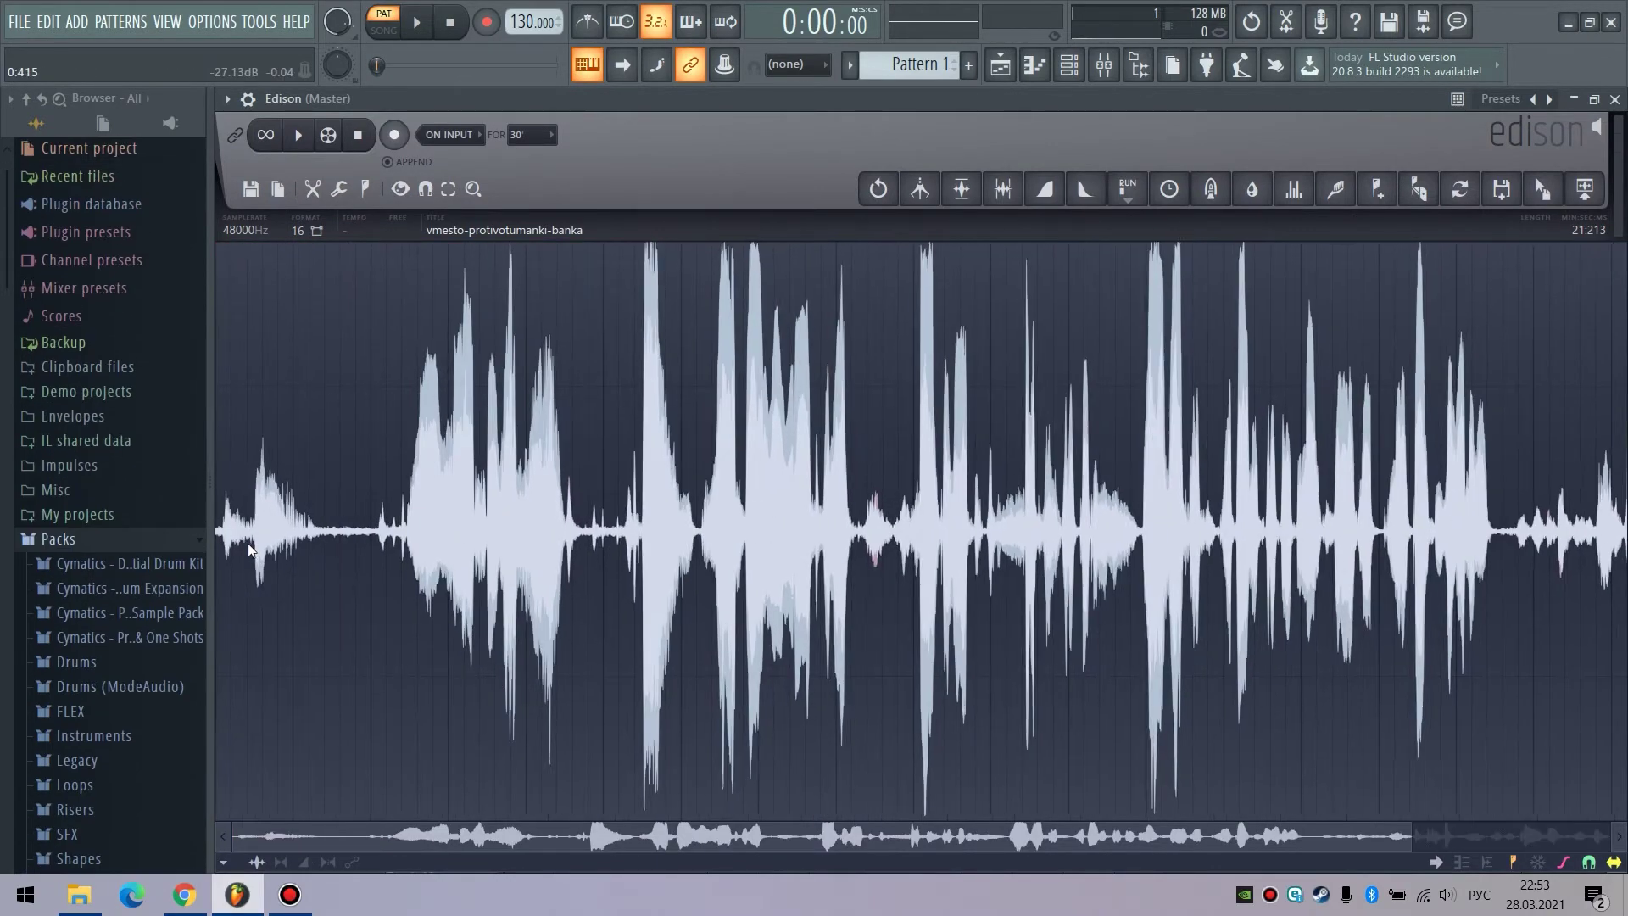
scroll(246, 543, "up", 3)
scroll(246, 547, "up", 3)
scroll(241, 532, "up", 3)
left_click_drag(241, 533, 34, 537)
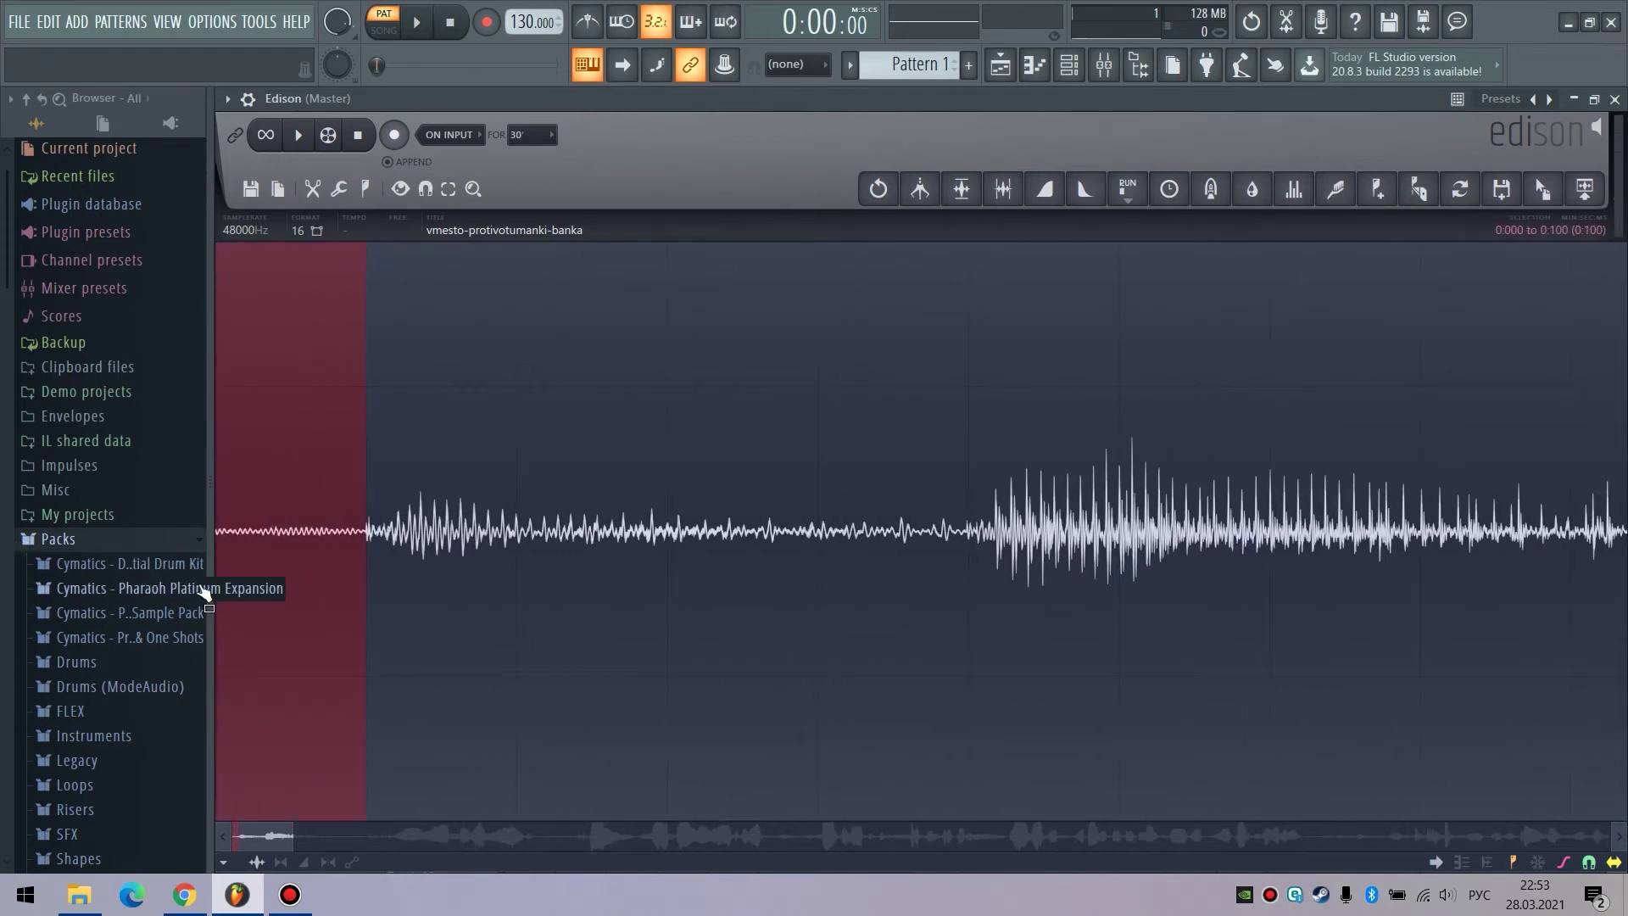
key("Delete")
mouse_move(293, 824)
left_mouse_down()
mouse_move(254, 826)
mouse_move(505, 817)
left_mouse_up()
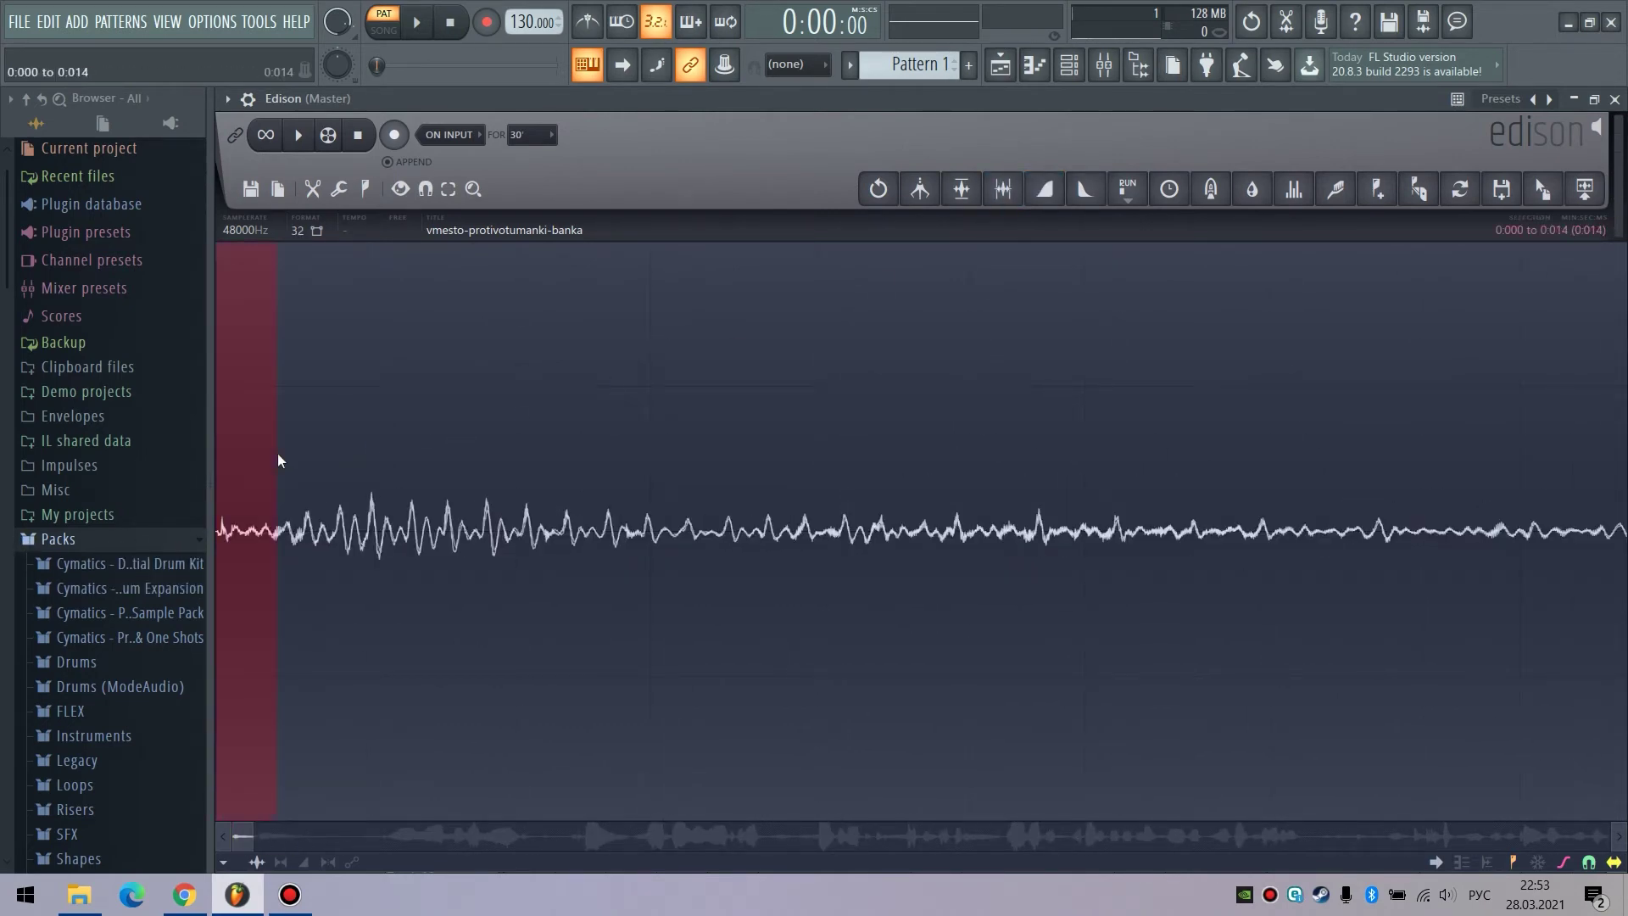
left_click(278, 454)
scroll(675, 620, "down", 1)
scroll(676, 625, "down", 4)
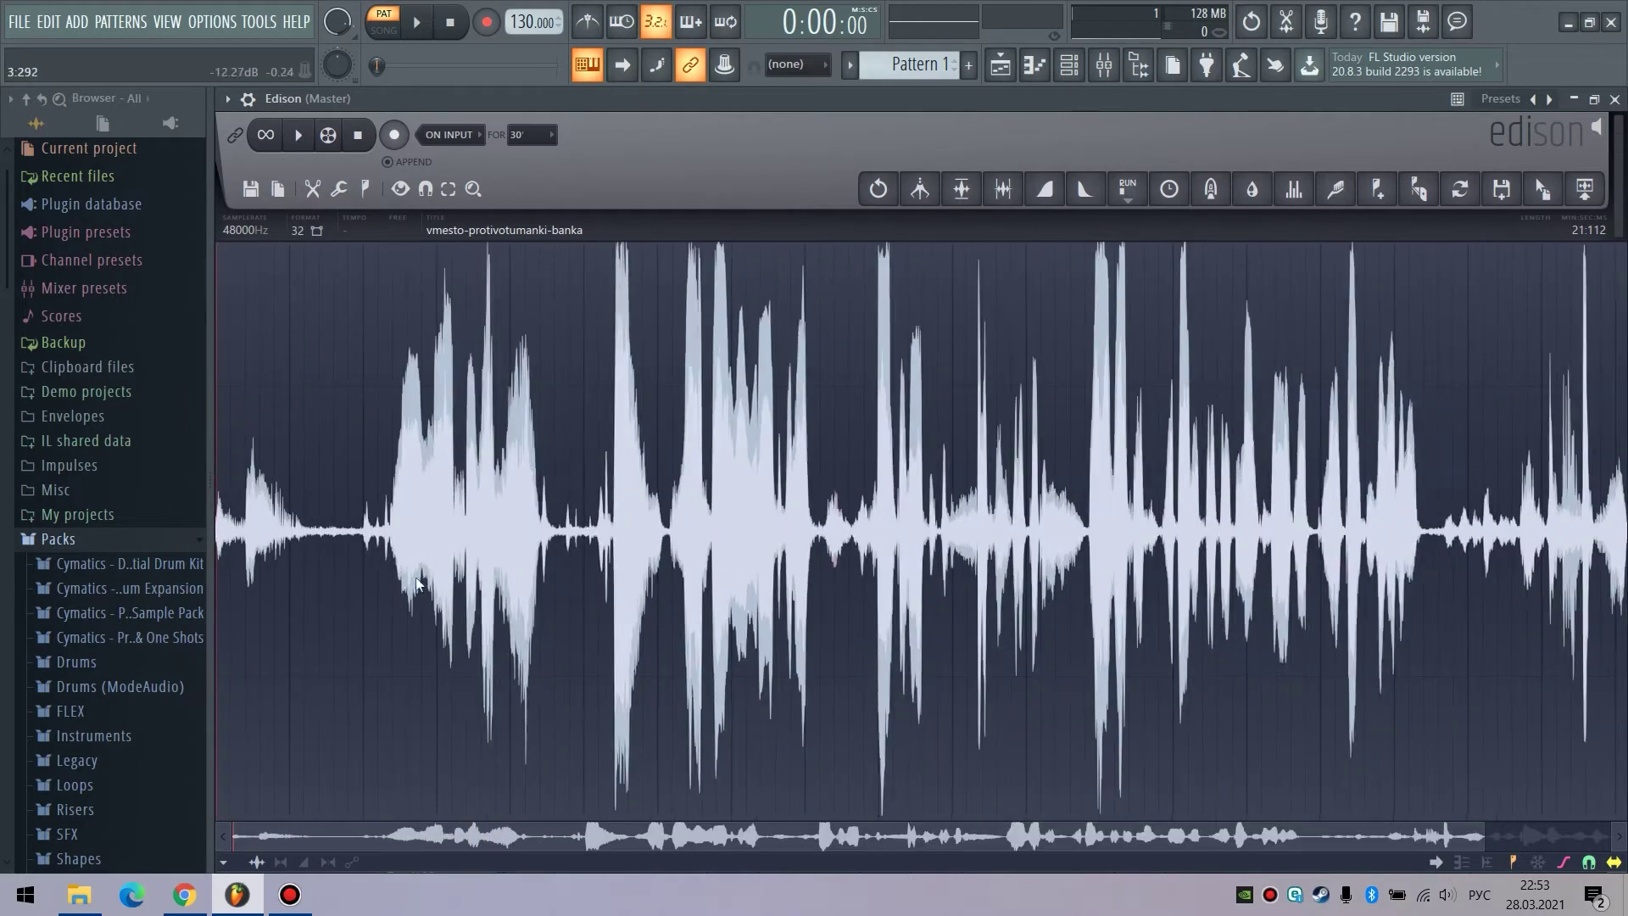
Step: Delete everything from 1.417 s to the end and normalize the remaining phrase
left_click(285, 536)
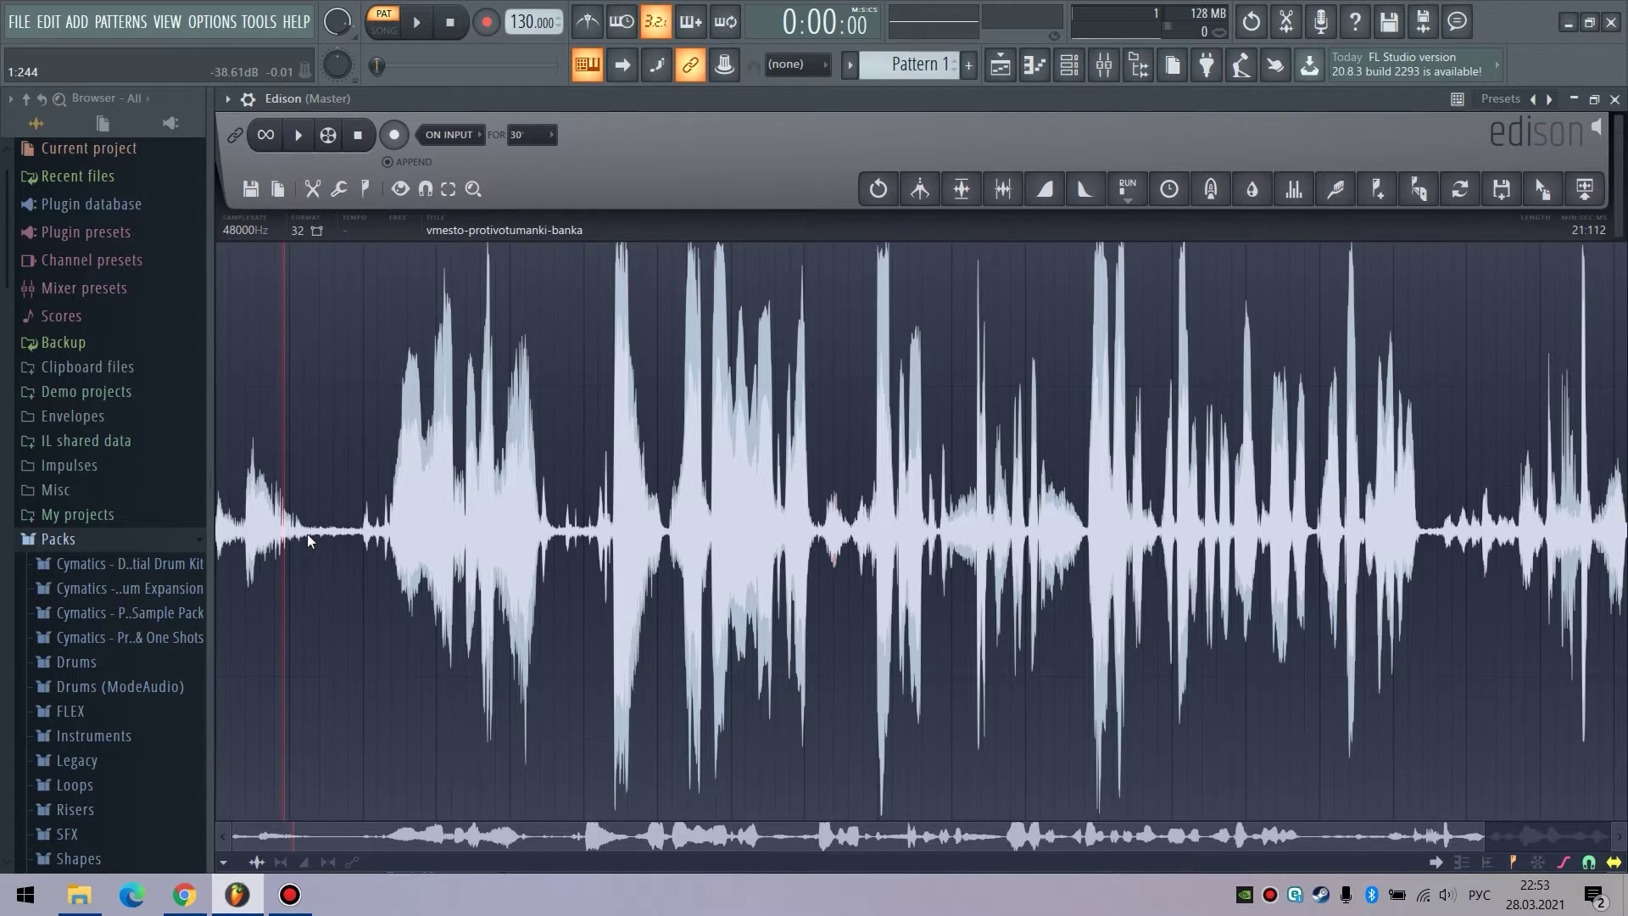
left_click_drag(304, 536, 795, 569)
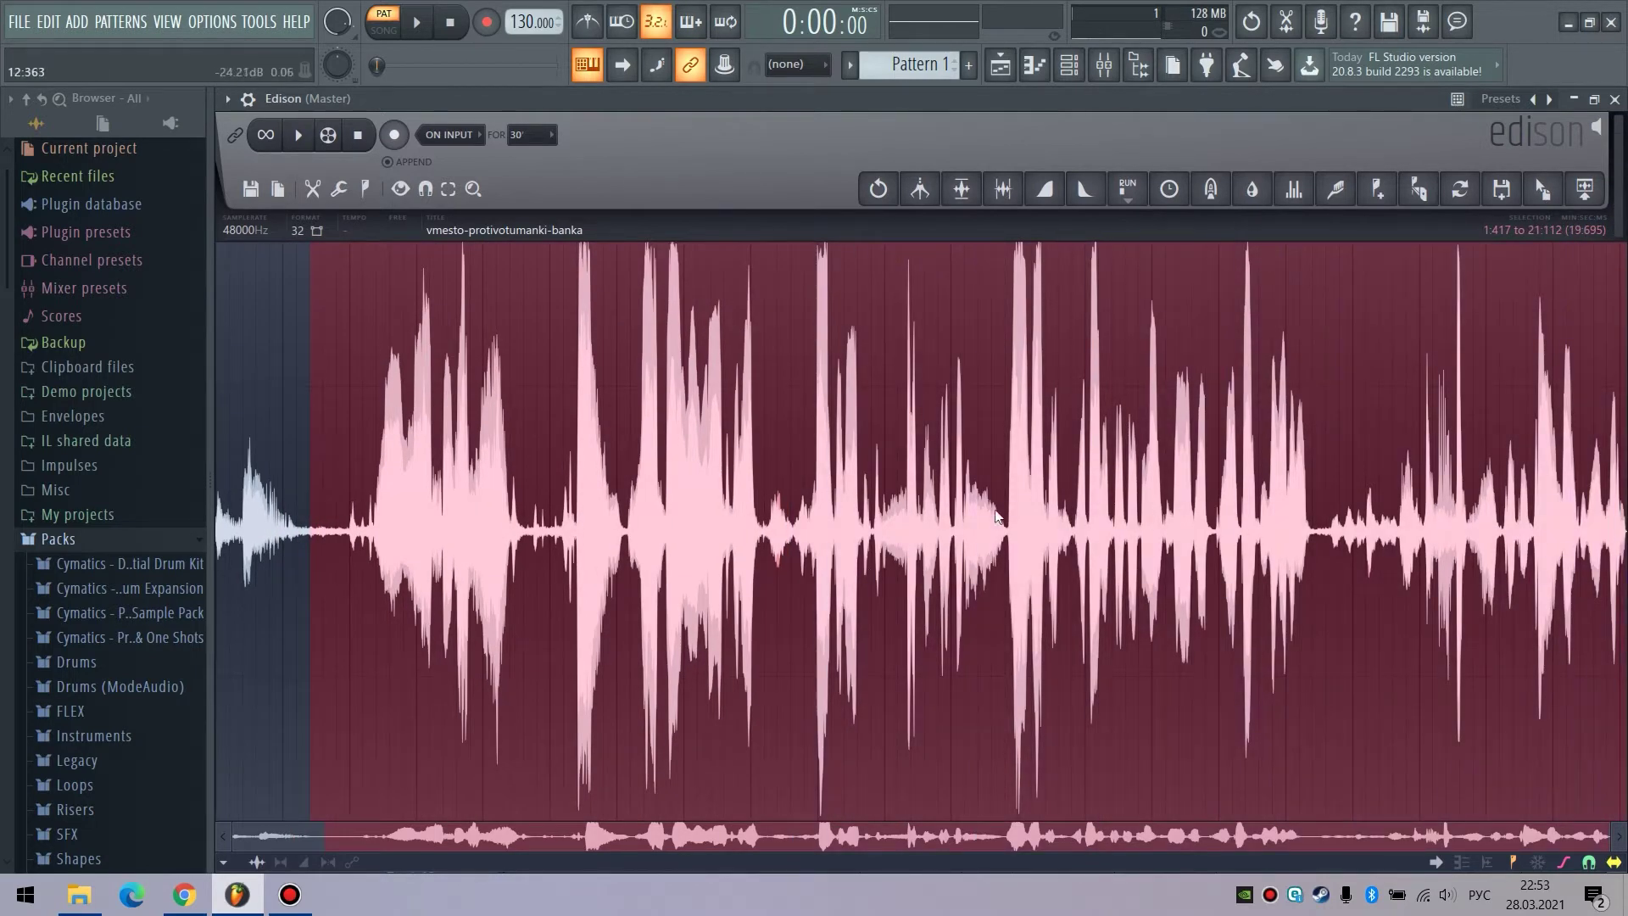
key("Delete")
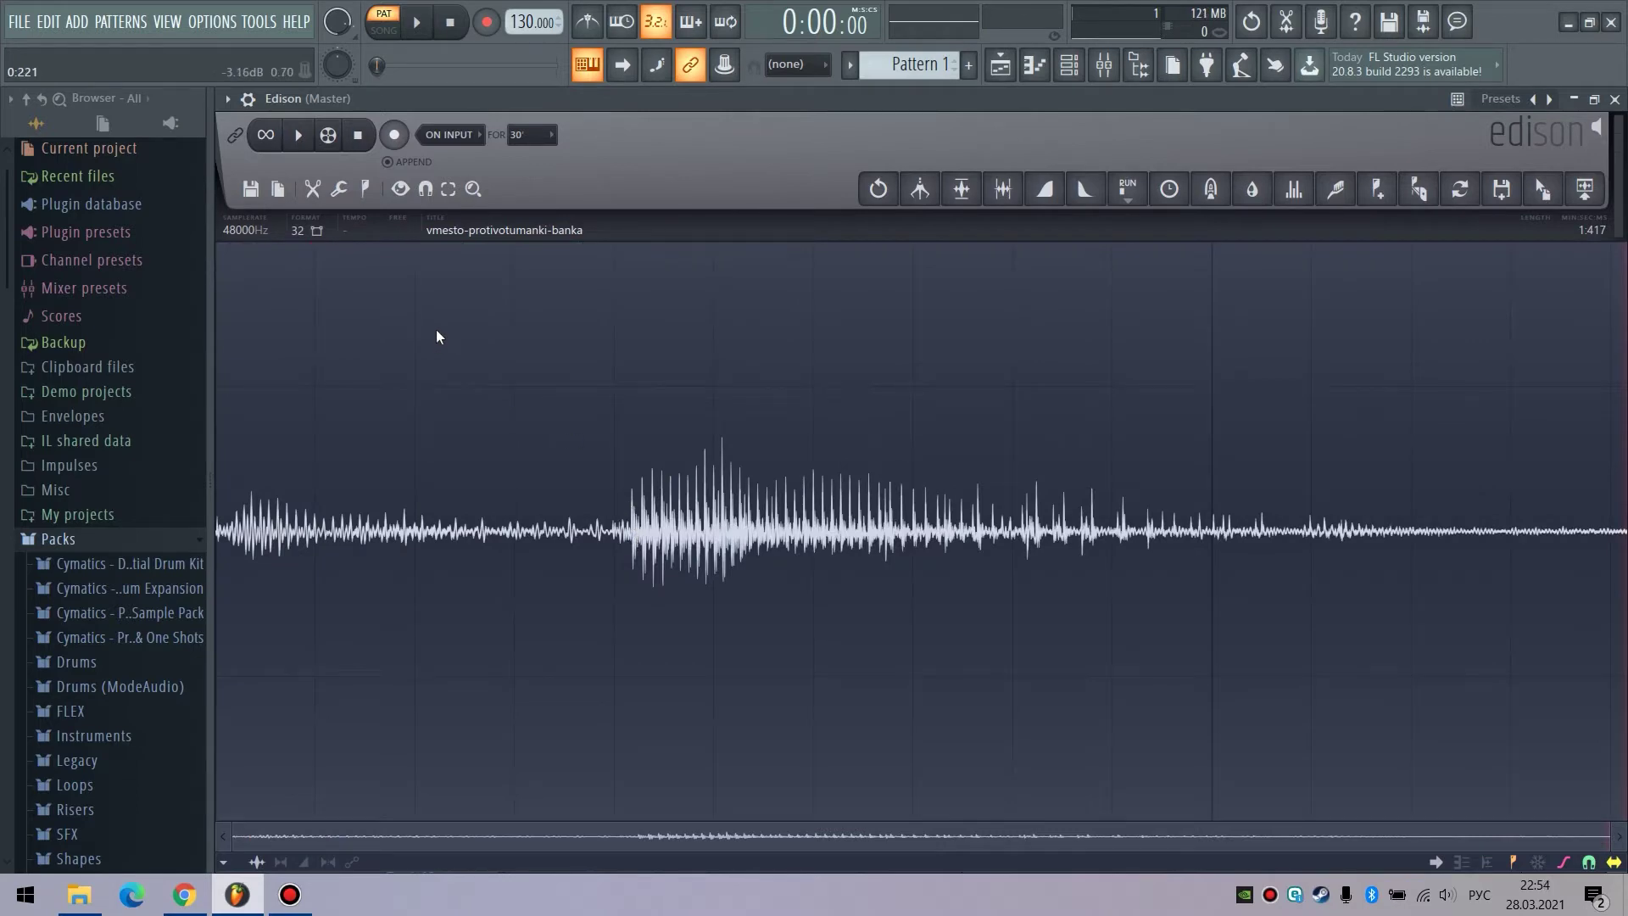
key("ctrl+n")
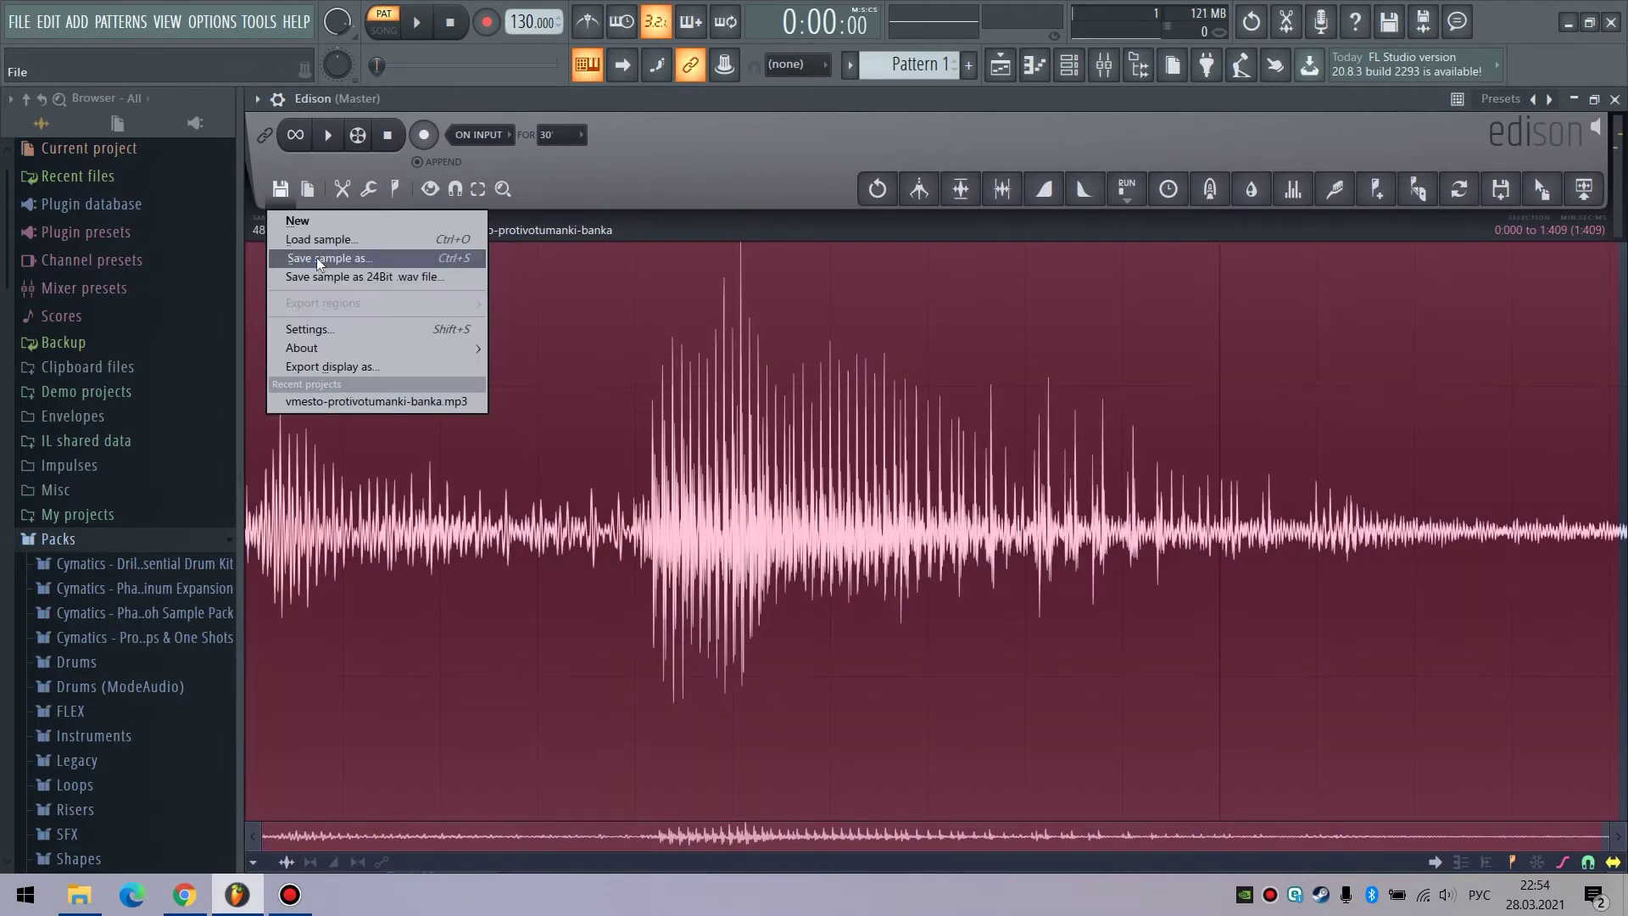
Step: Save the normalized phrase as a WAV file named пиздааа in the Проект folder
left_click(317, 257)
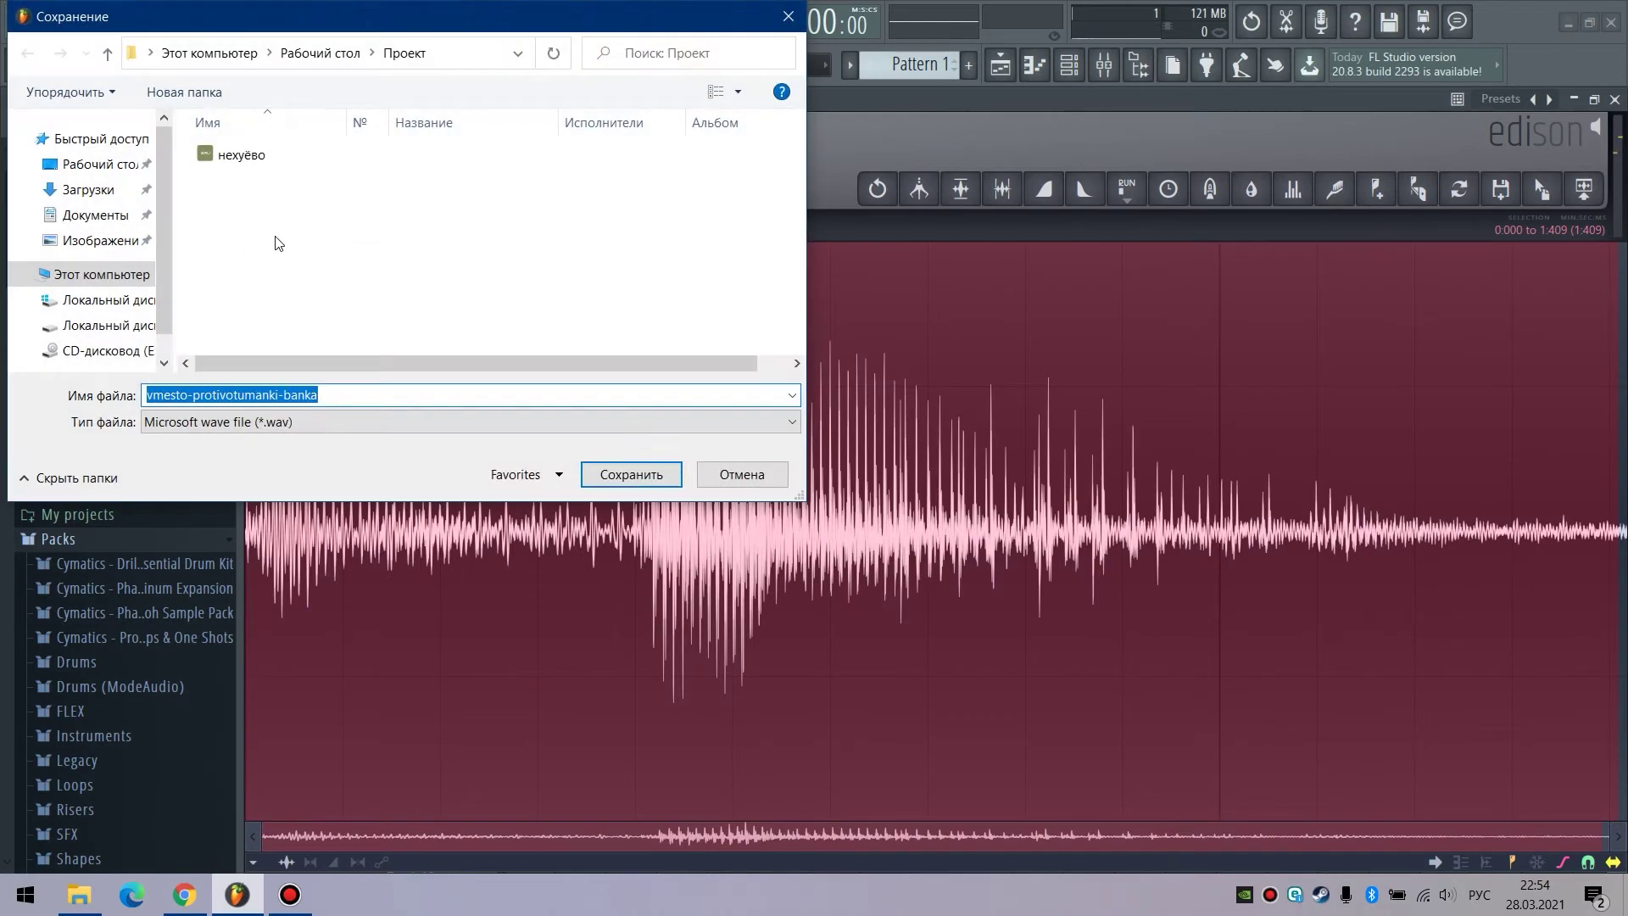
type("пиздааа")
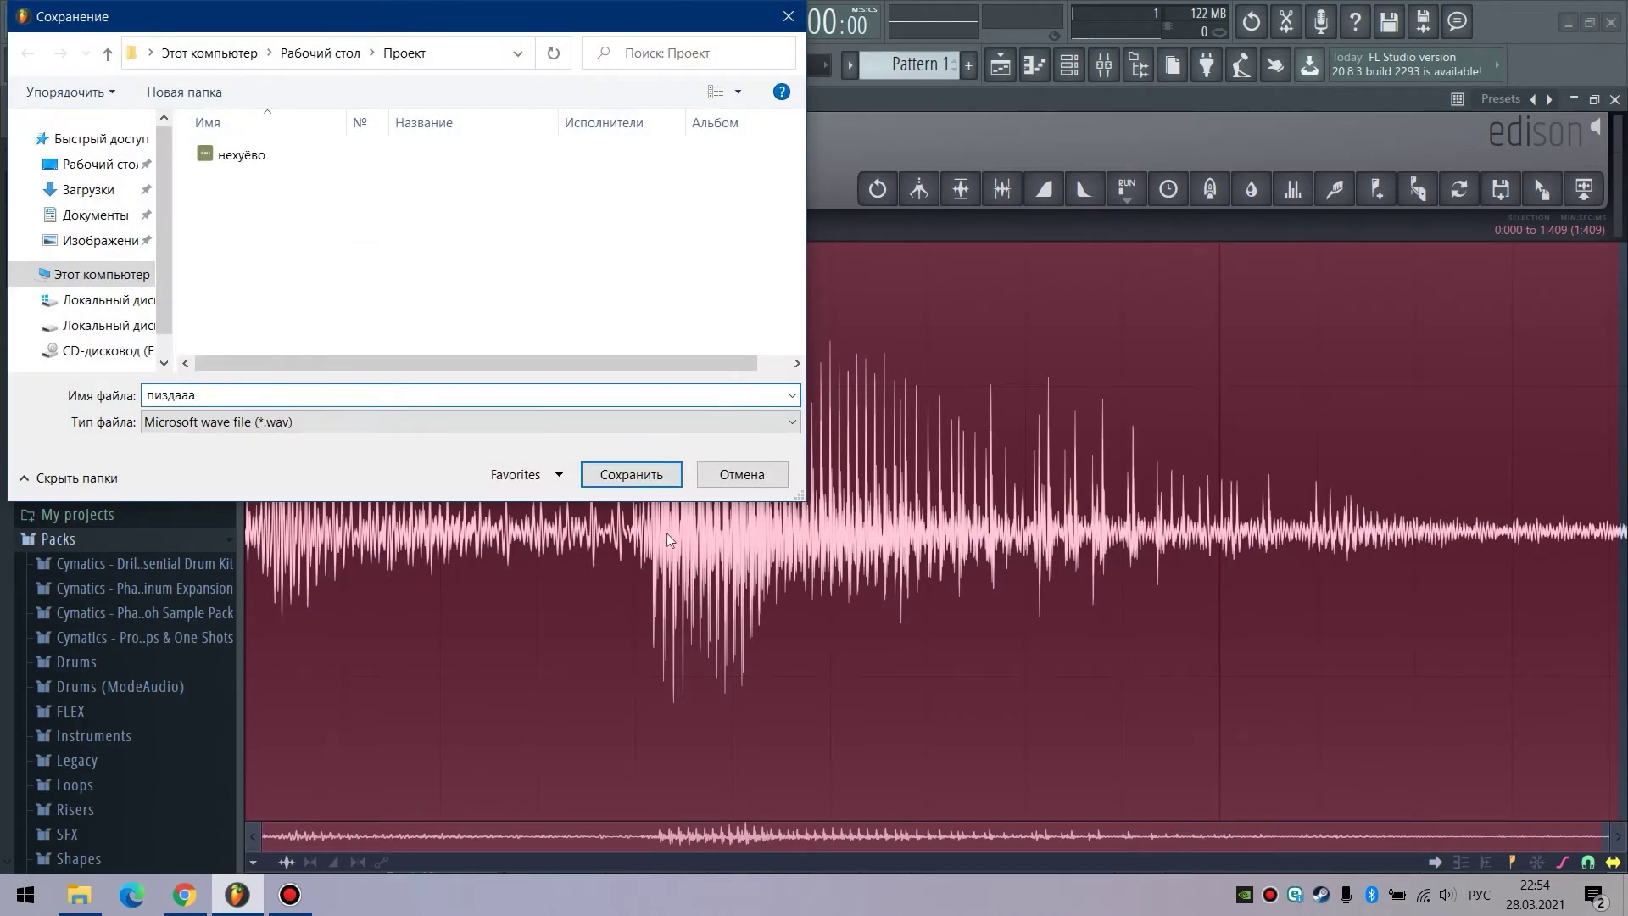
left_click(662, 471)
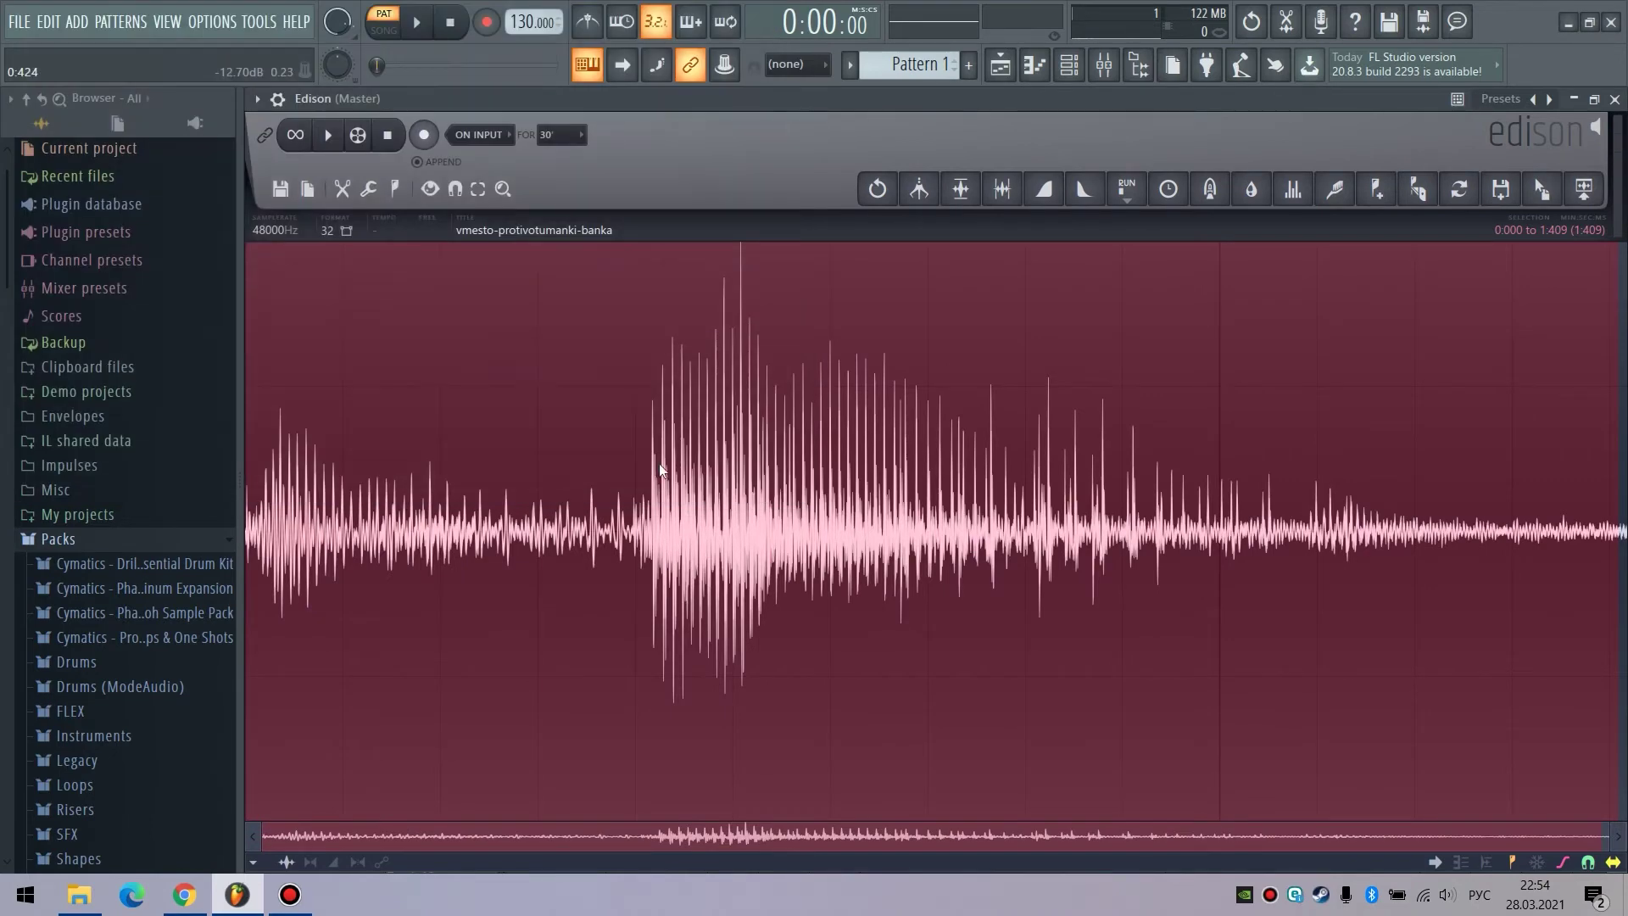
Step: Reload the original vmesto-protivotumanki-banka sample and delete everything before the loud phrase, keeping about the last 12 s of the recording
left_click(281, 188)
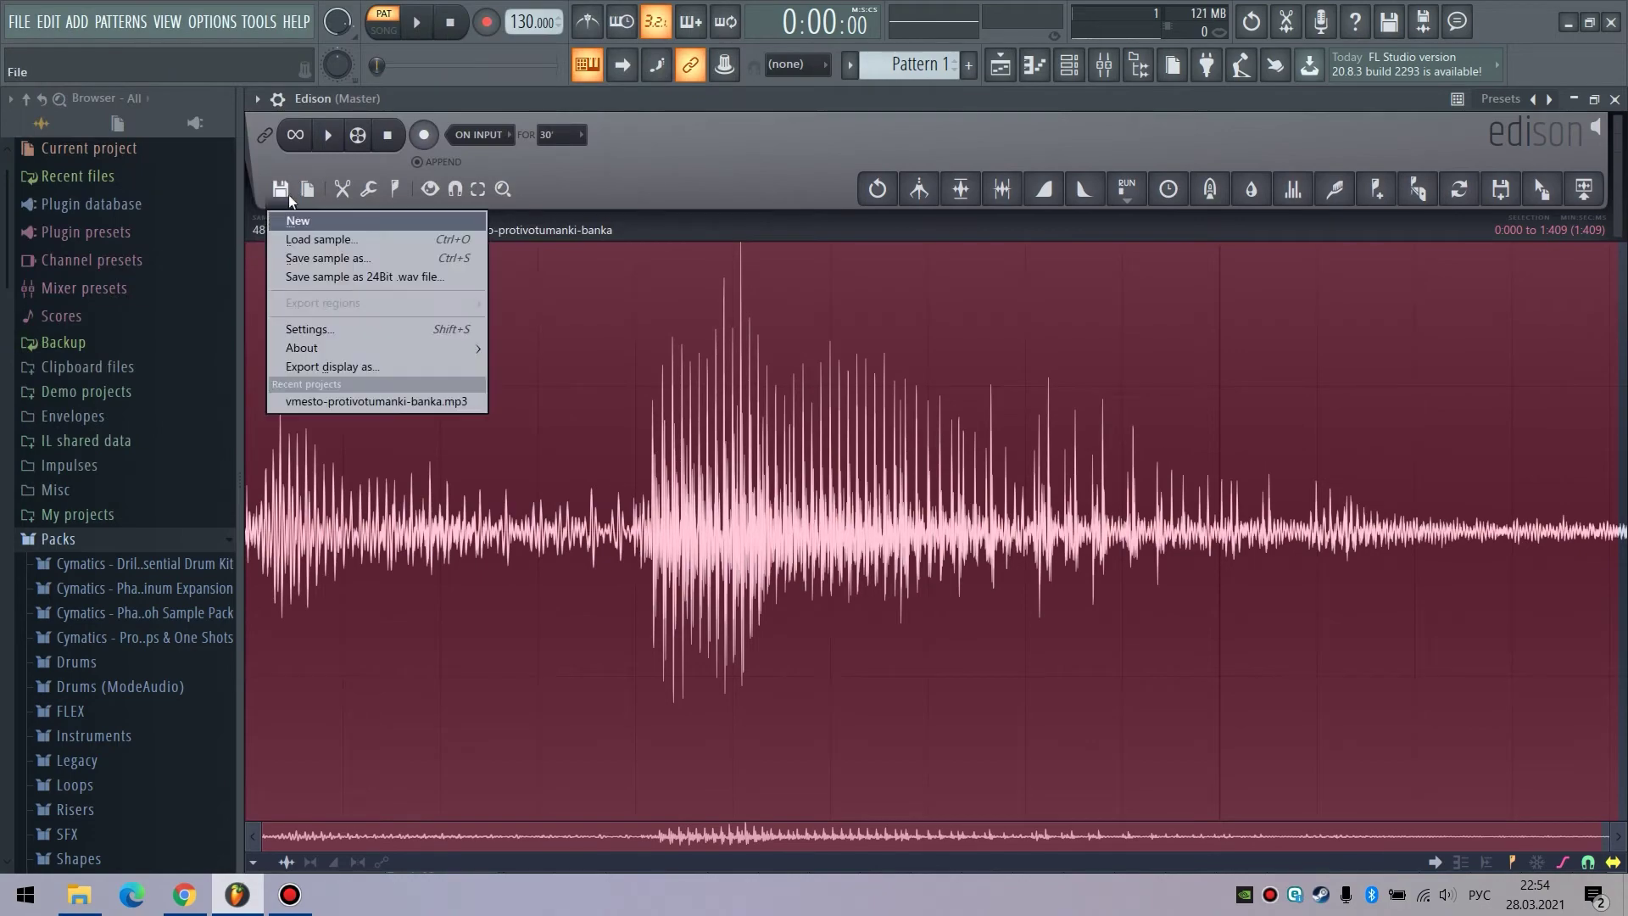
left_click(293, 240)
left_click(268, 155)
double_click(267, 156)
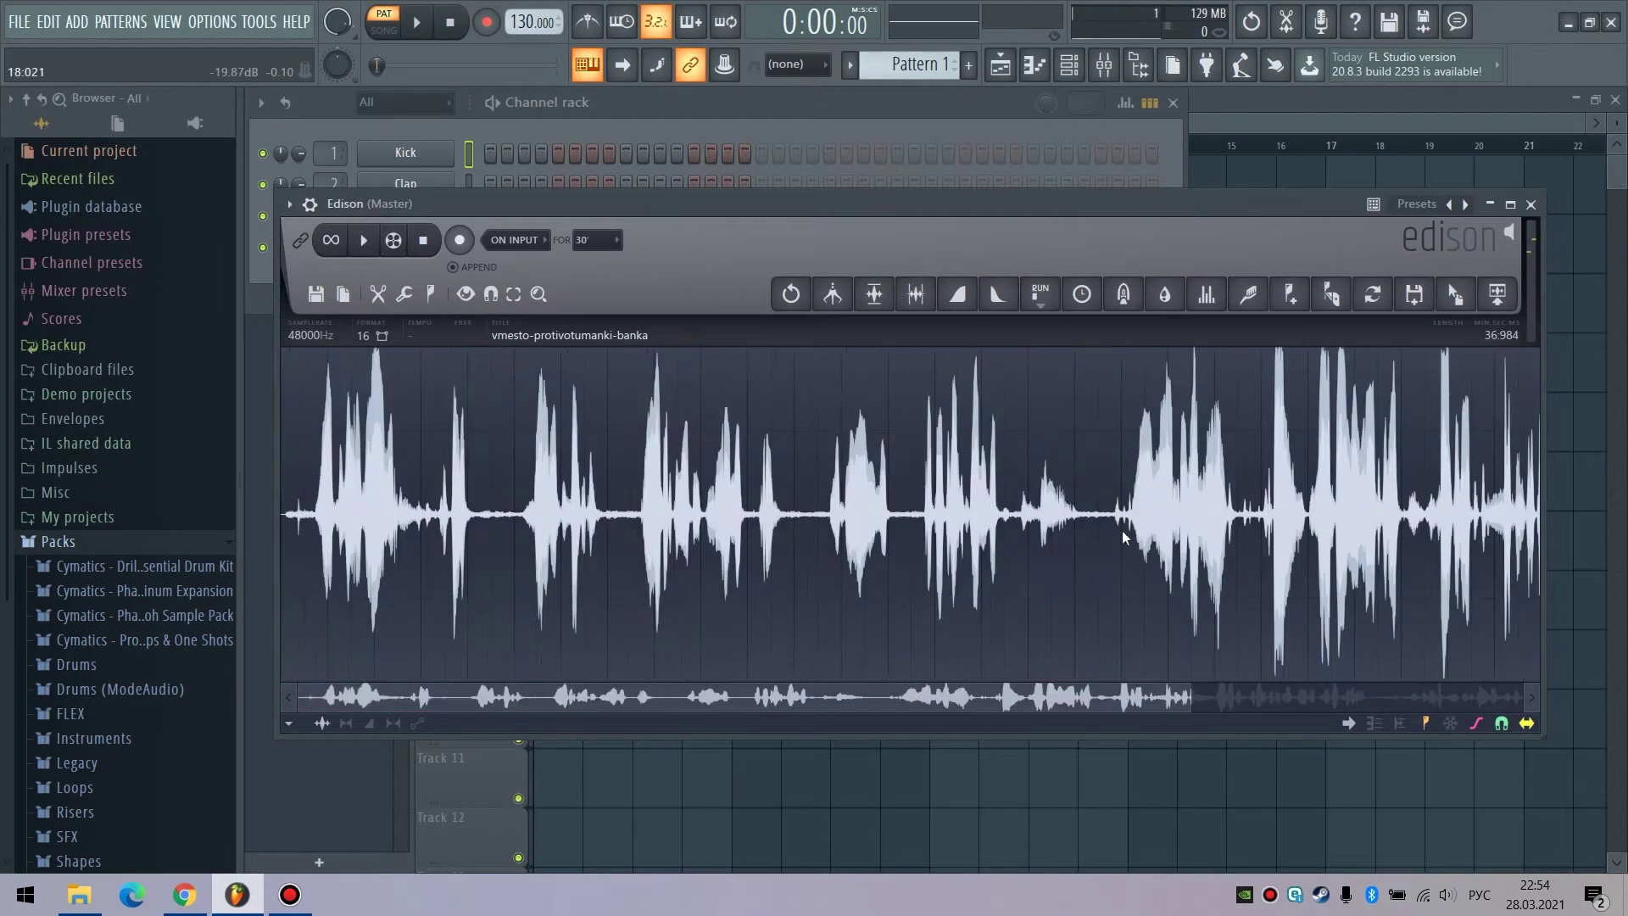
key("Delete")
scroll(320, 527, "up", 6)
left_click_drag(320, 526, 276, 526)
key("Delete")
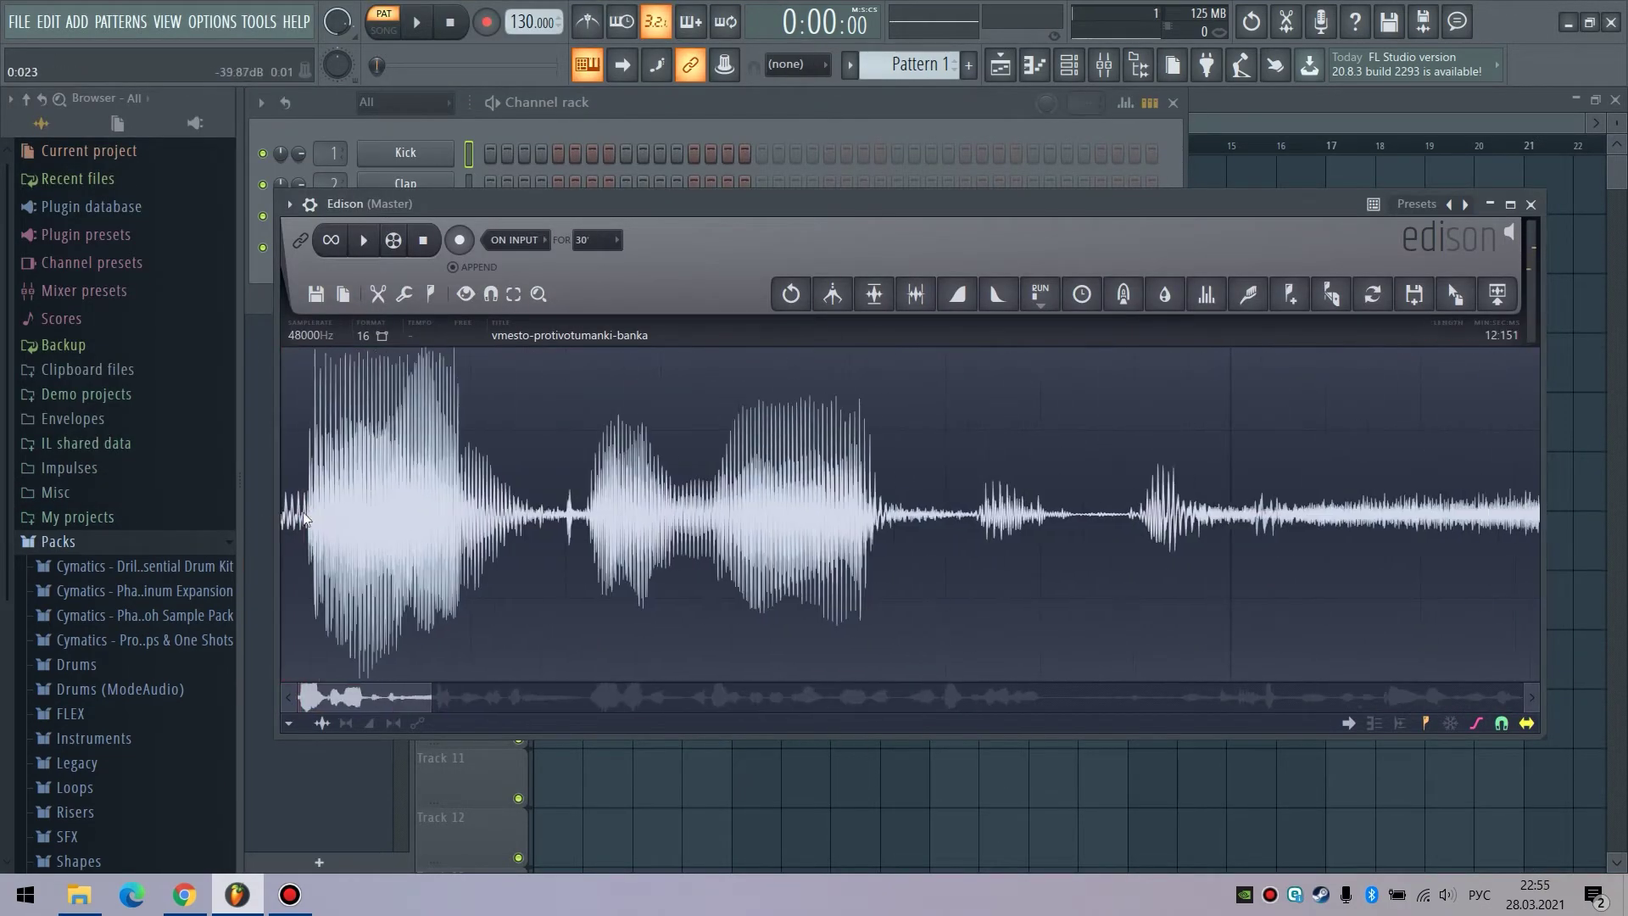
Step: Trim the short lead-in before the loud phrase and save the cut phrase as a separate WAV sample
scroll(305, 441, "up", 2)
left_click_drag(282, 381, 305, 382)
left_click(637, 526)
scroll(636, 526, "down", 4)
key("ctrl+s")
key("Return")
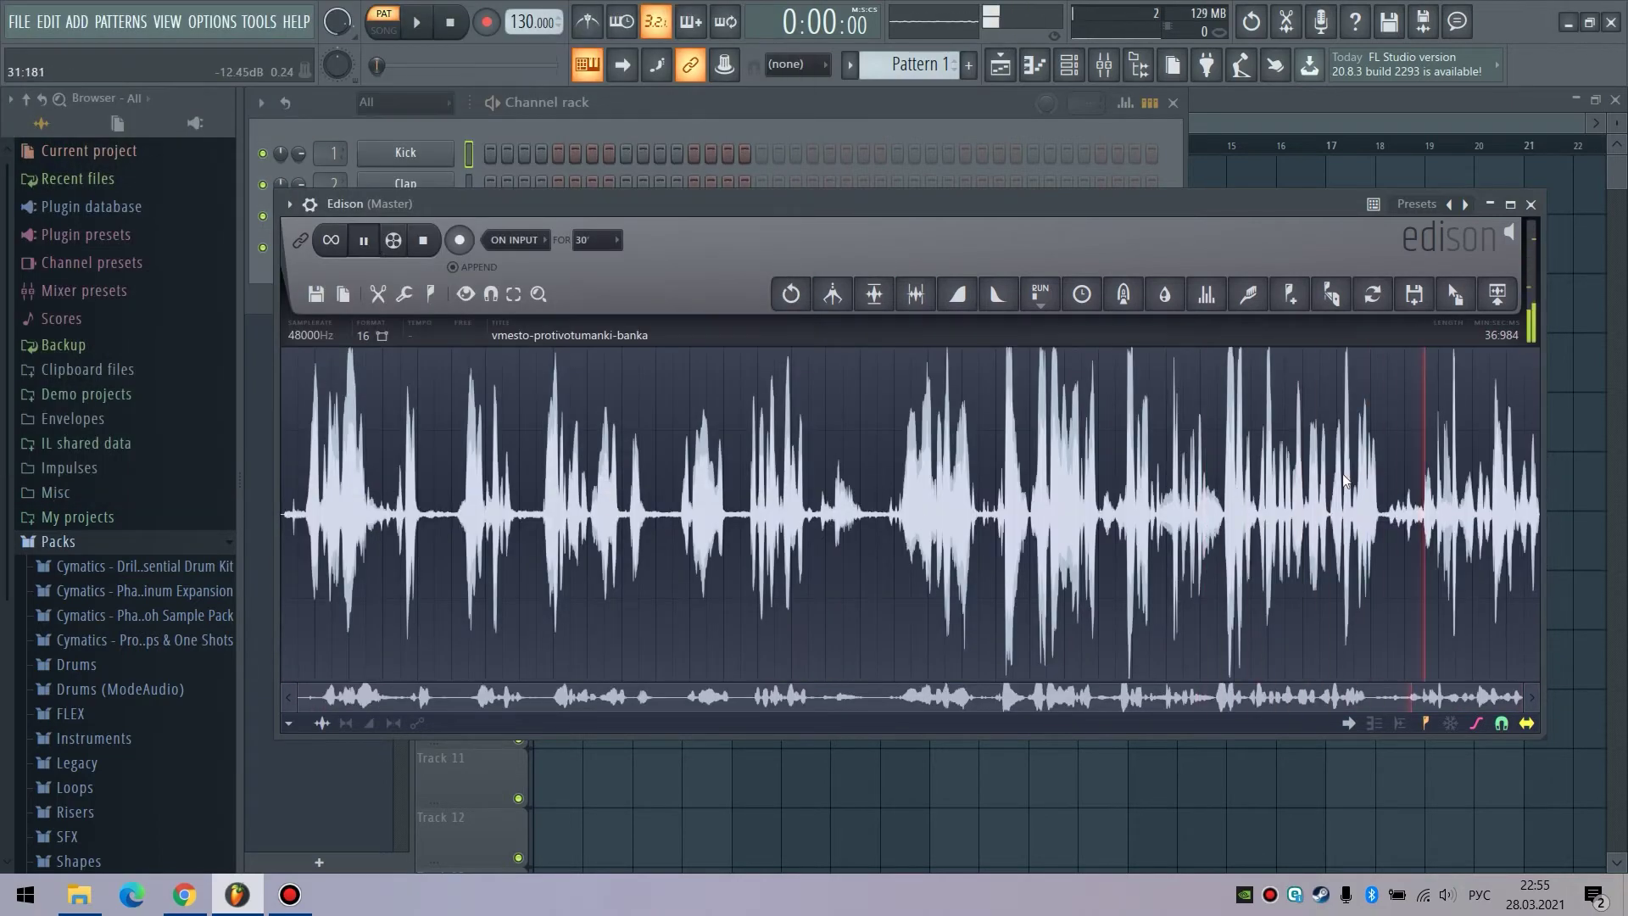
Step: Delete everything before the phrase at about 31 s of the reloaded recording and trim the leftover audio around it
scroll(1346, 481, "up", 4)
left_click_drag(1331, 492, 4, 528)
scroll(508, 509, "down", 4)
left_click_drag(519, 204, 600, 189)
key("Delete")
key("Delete")
left_click_drag(889, 195, 793, 204)
left_click_drag(336, 509, 265, 509)
key("Delete")
Step: Save the trimmed phrase as a WAV file named американцысзавода
left_click(300, 286)
left_click(315, 355)
type("американцысзавода")
left_click(623, 482)
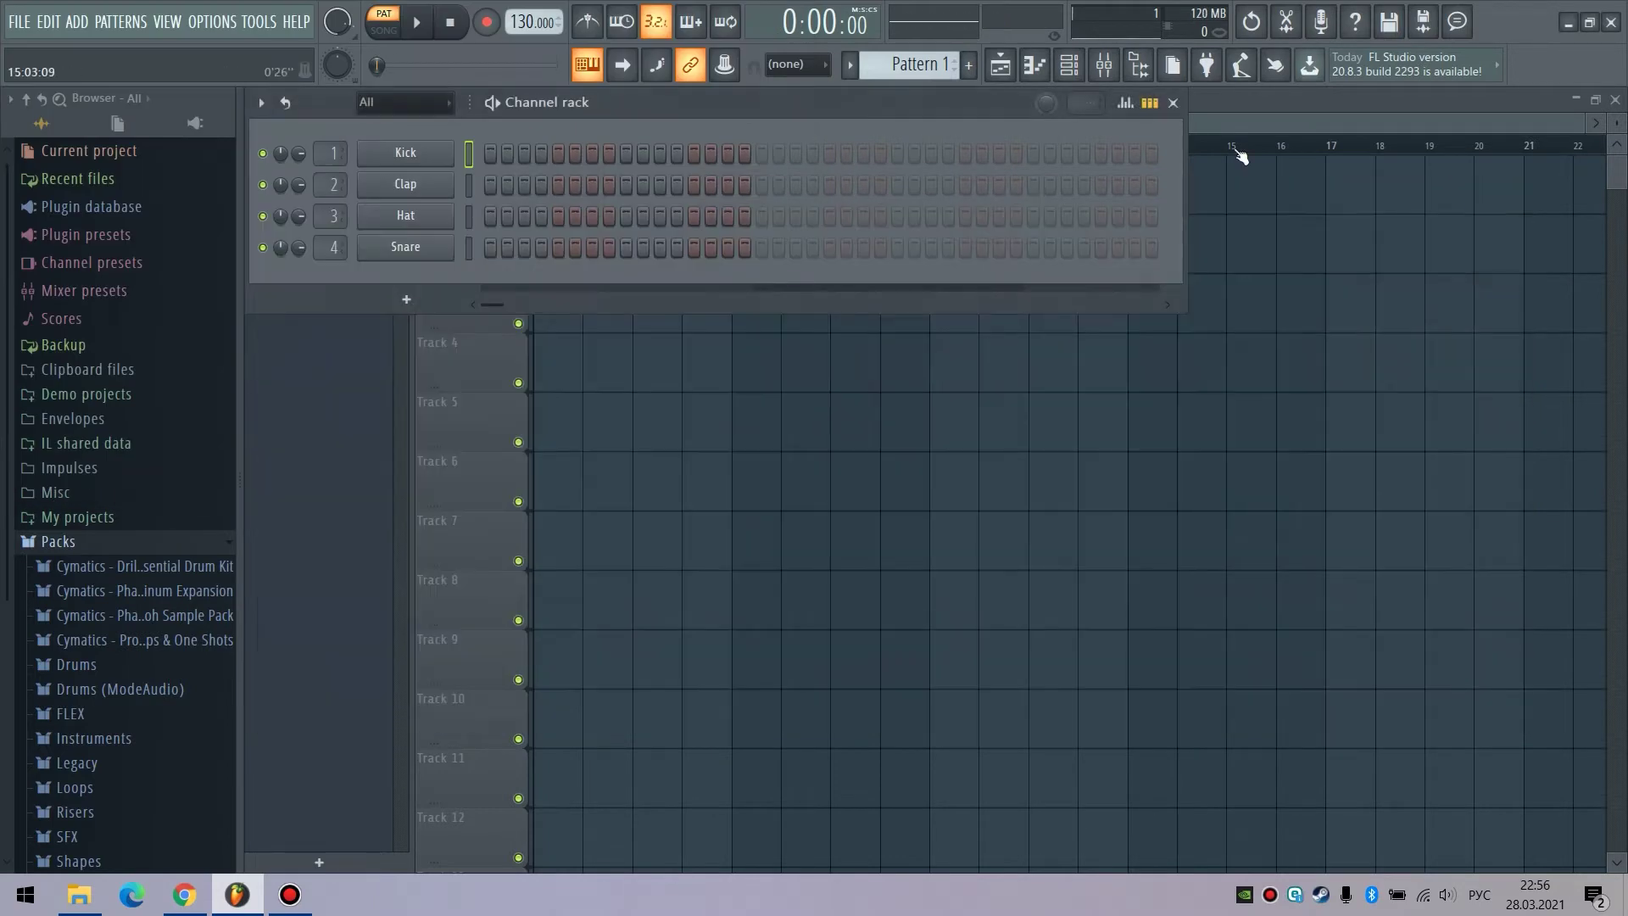
Step: Replace the Kick channel's sample with американцысзавода from the Проект folder on the desktop
key("F6")
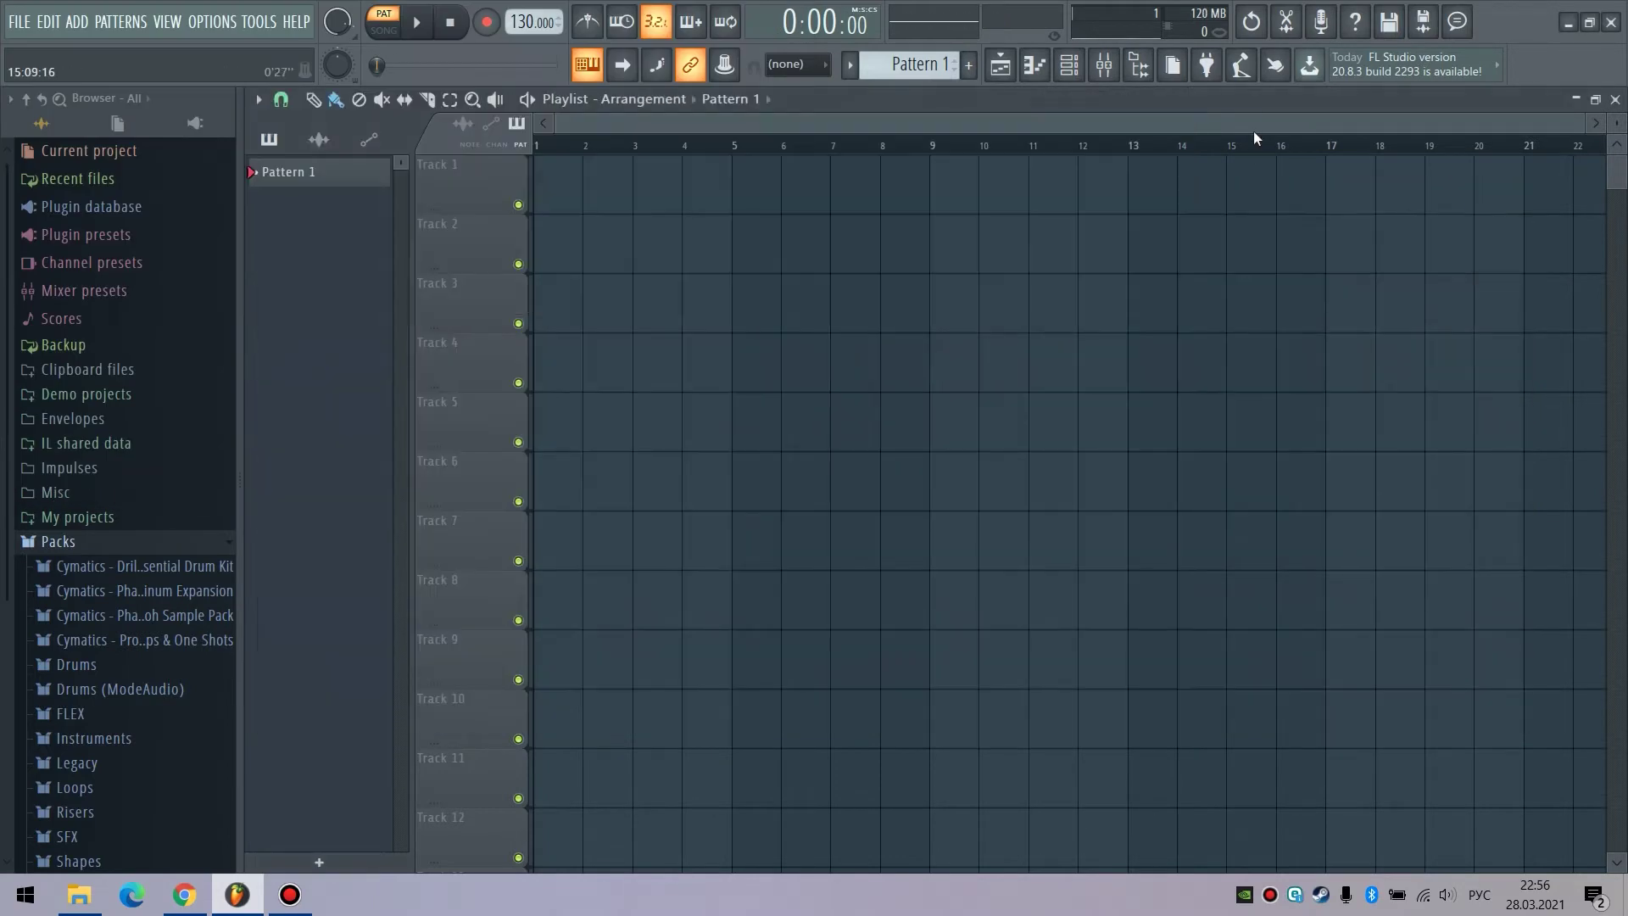
key("F6")
key("F6")
key("F6")
left_click(448, 153)
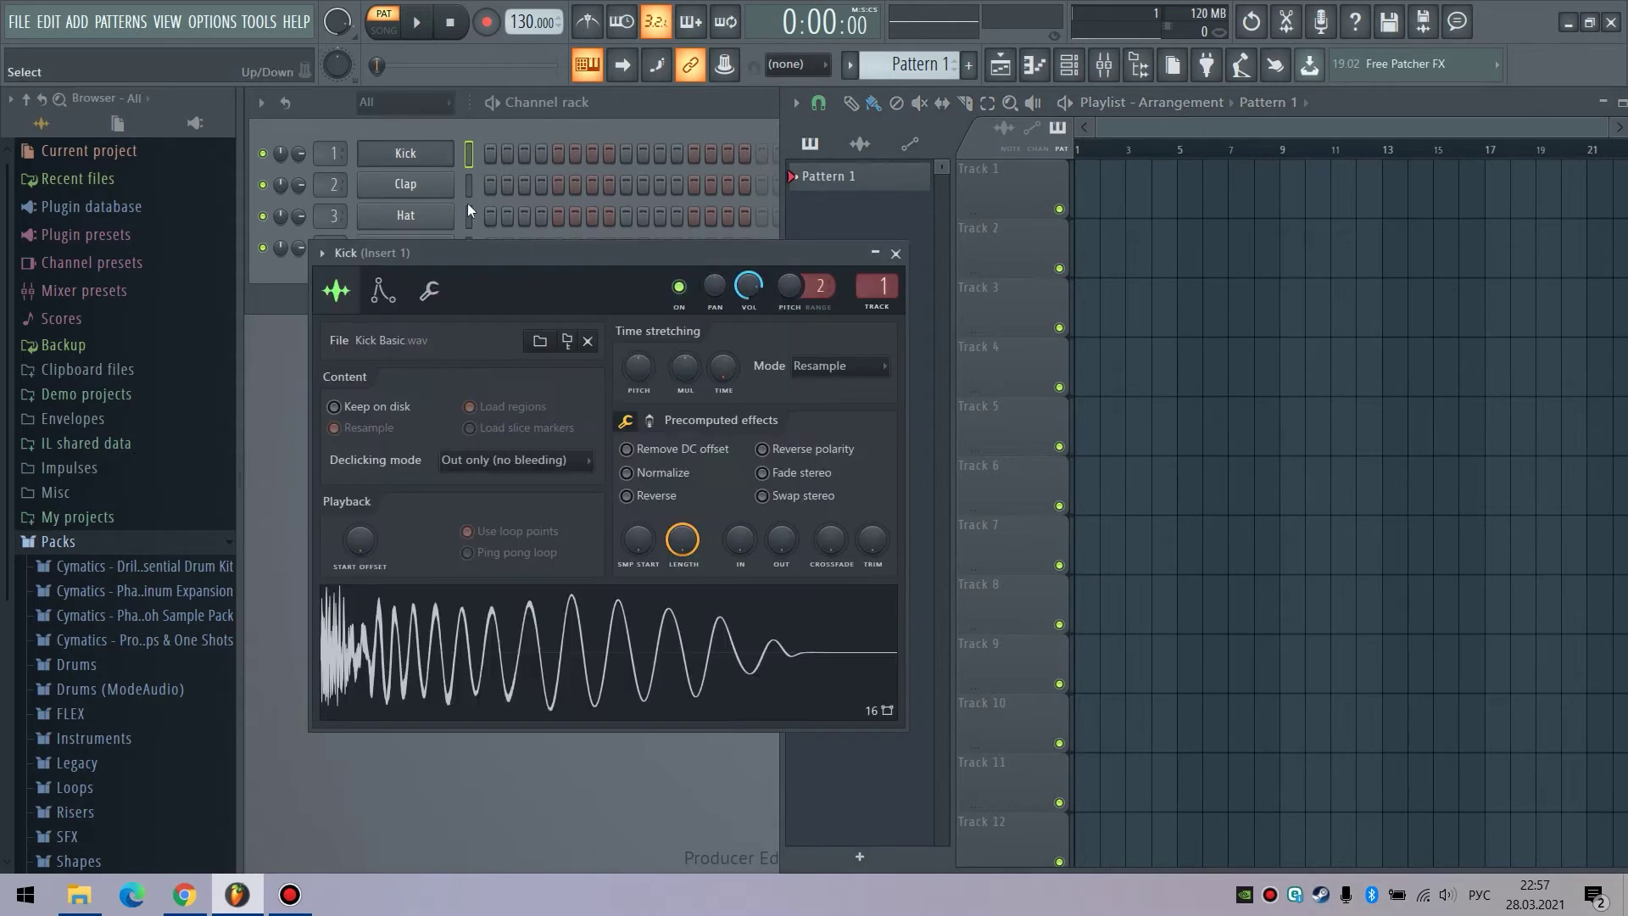
left_click(539, 341)
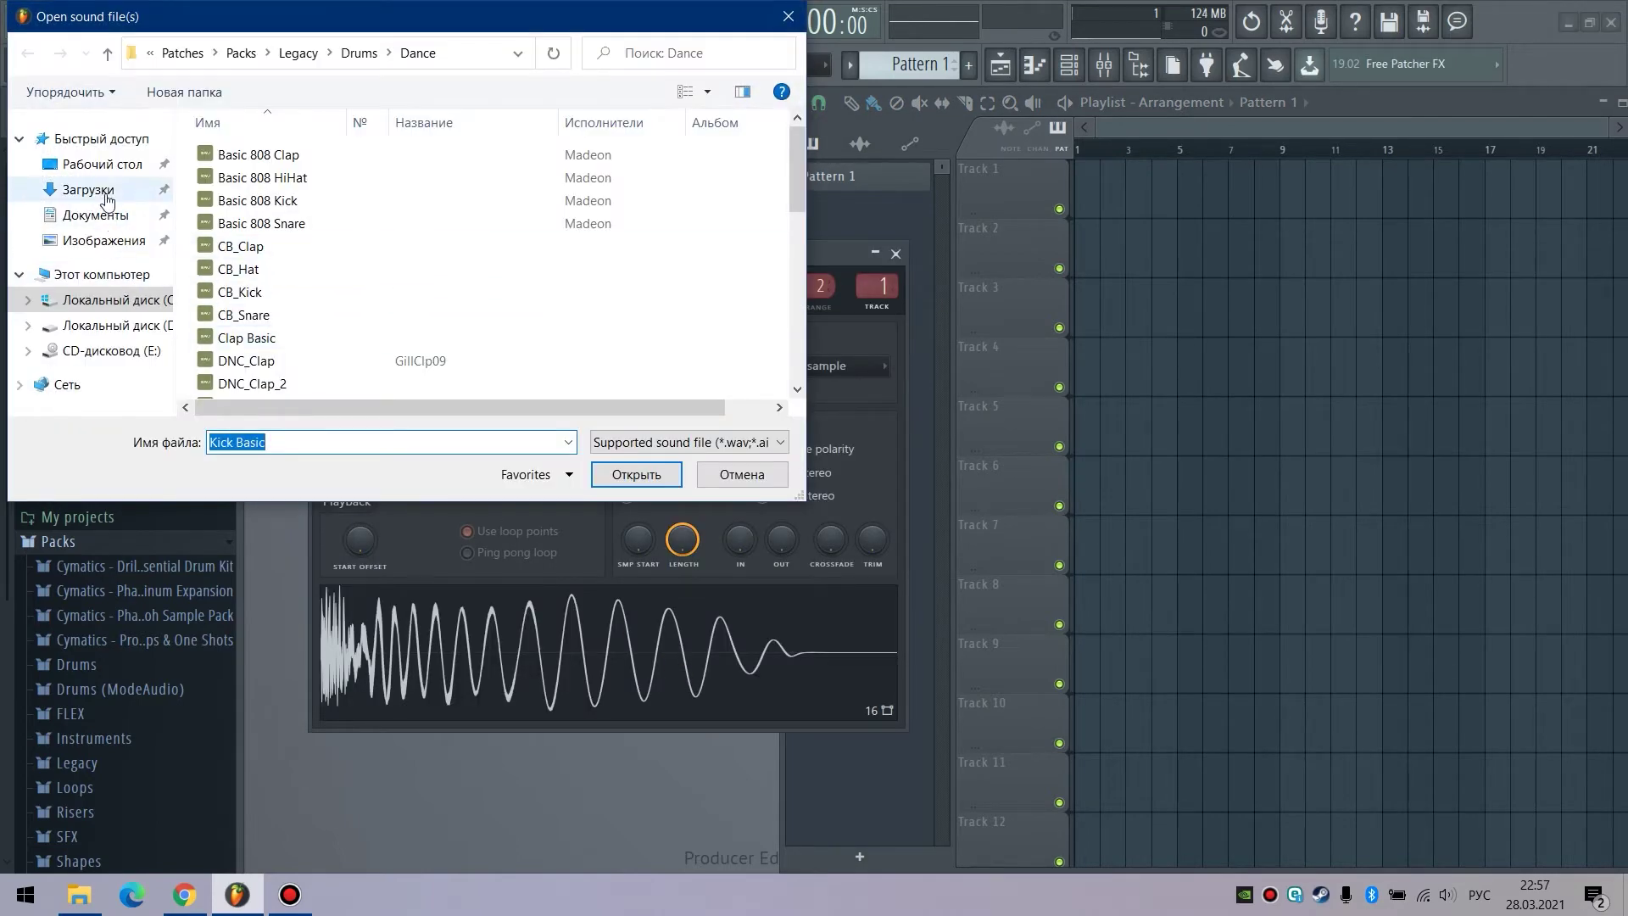
left_click(103, 163)
double_click(257, 200)
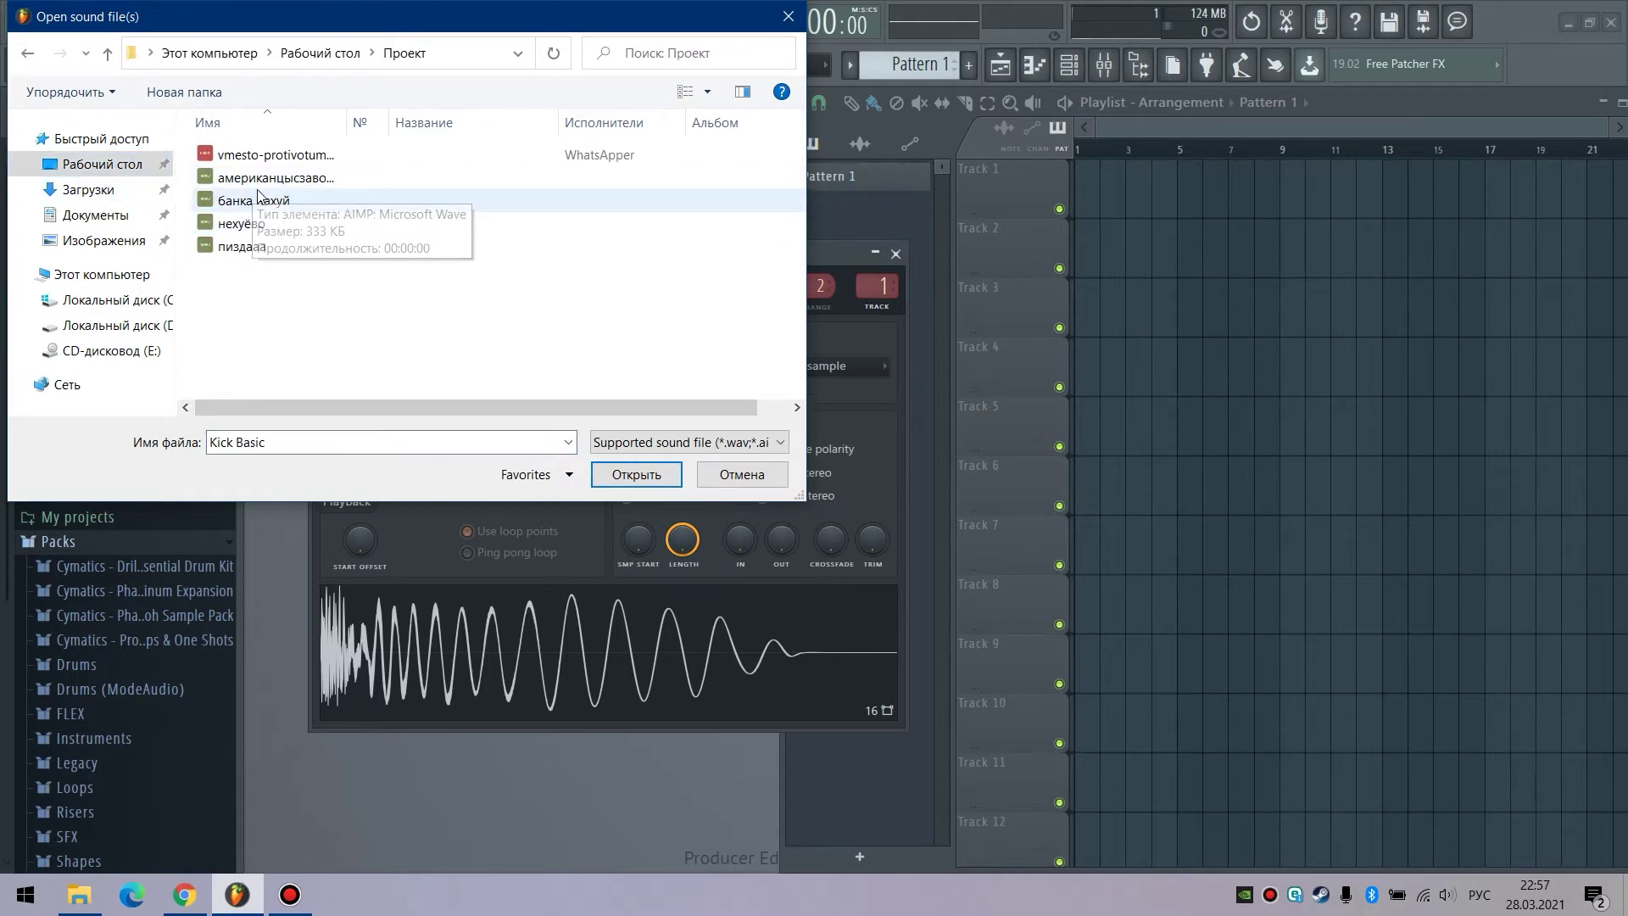
left_click(290, 183)
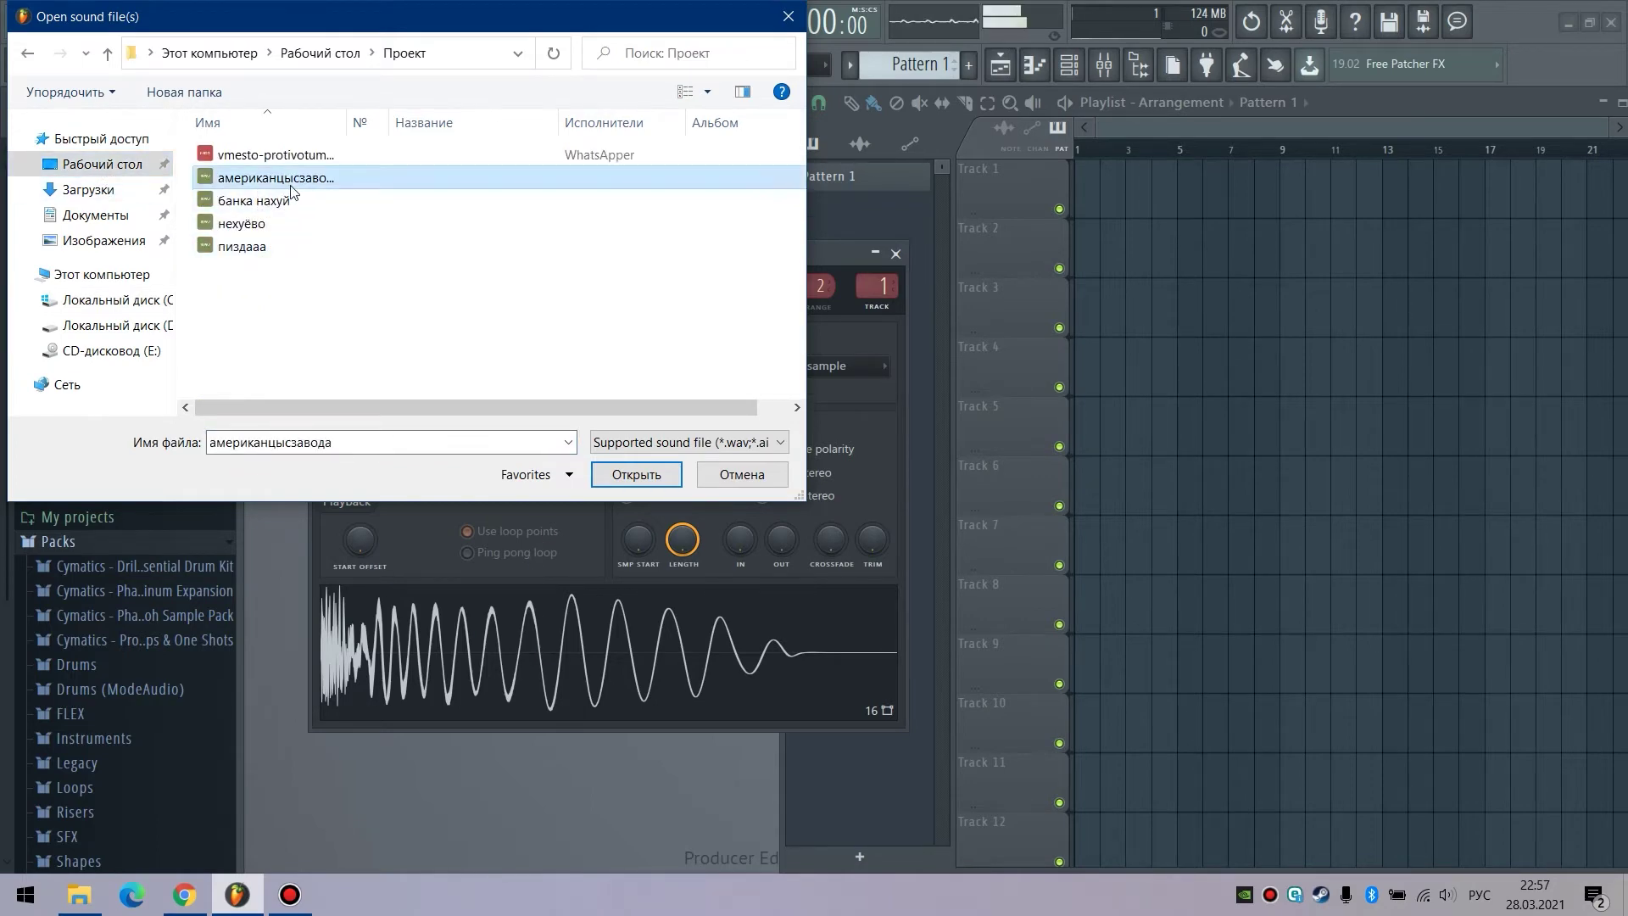
double_click(291, 185)
Step: Place the американцысзавода sample as an audio clip in the playlist and load банка нахуй into the first channel
left_click_drag(648, 612, 1076, 195)
left_click(418, 112)
left_click(398, 120)
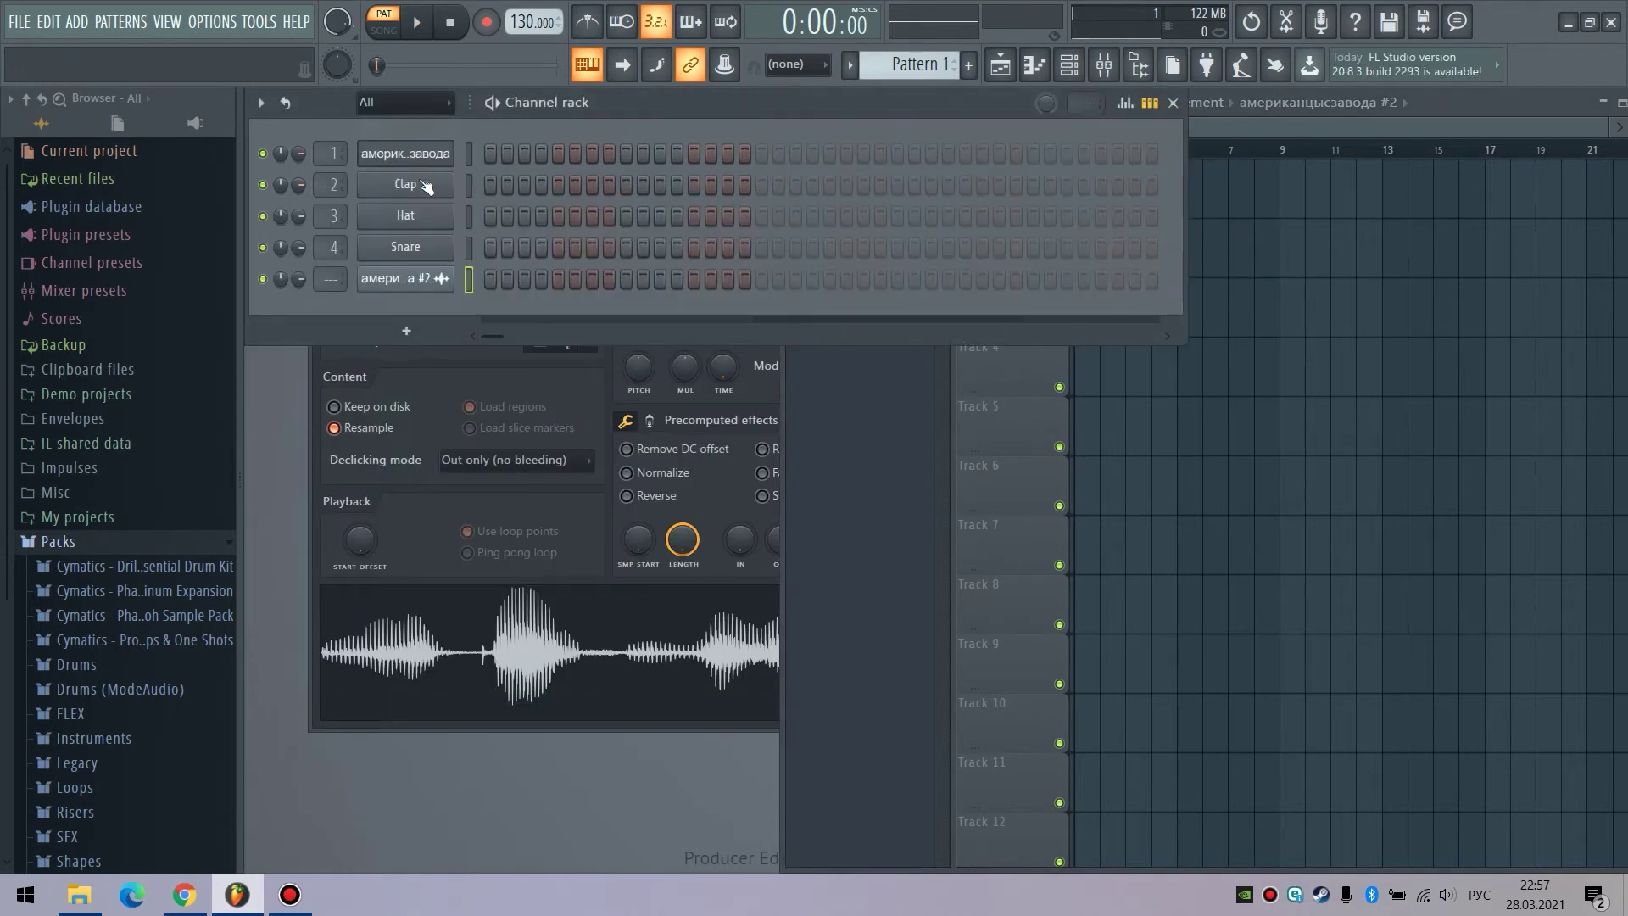
left_click(420, 158)
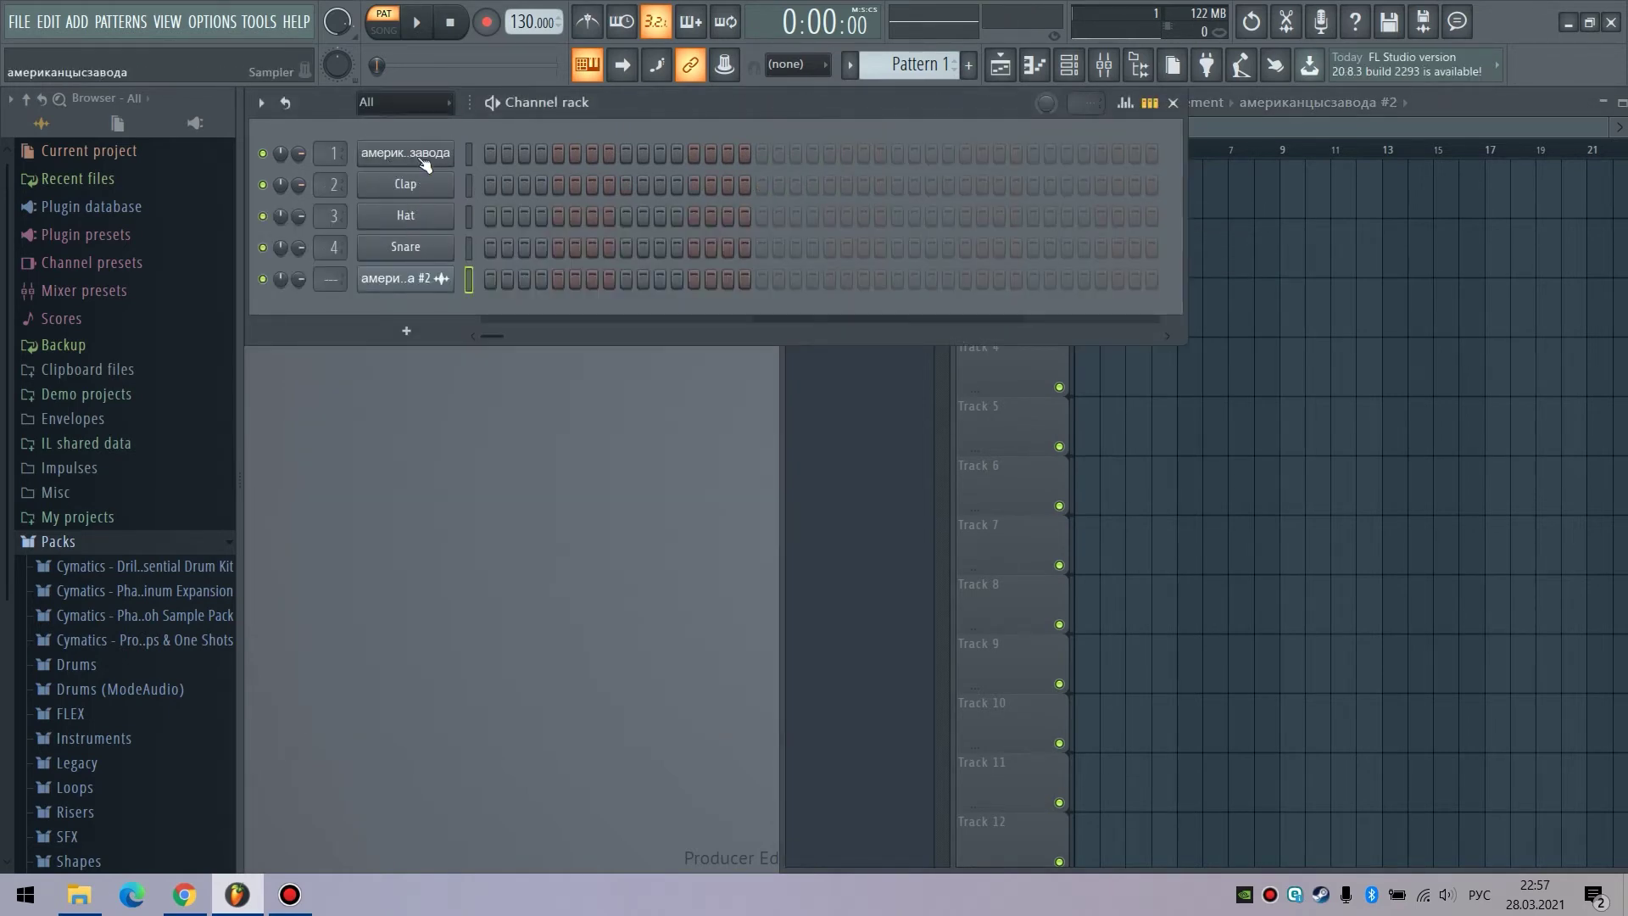
left_click(540, 340)
double_click(254, 287)
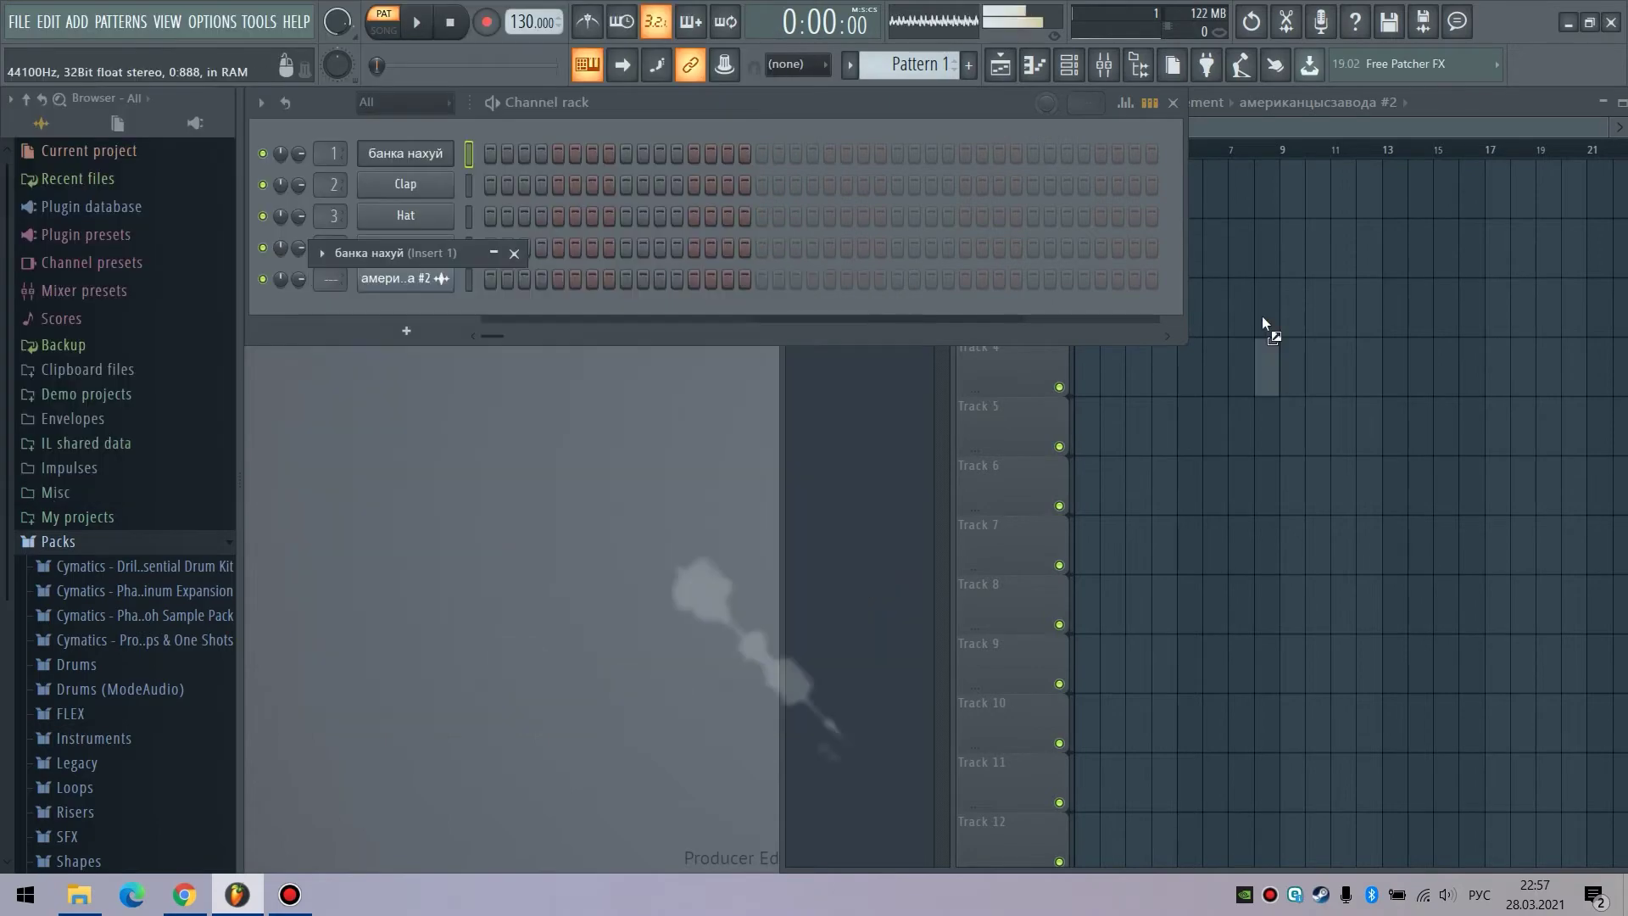
Step: Load the нехуёво sample into the first channel and place it as an audio clip in the playlist
left_click(540, 341)
left_click(257, 226)
double_click(257, 224)
left_click_drag(610, 653, 1260, 369)
left_click(406, 104)
left_click(398, 126)
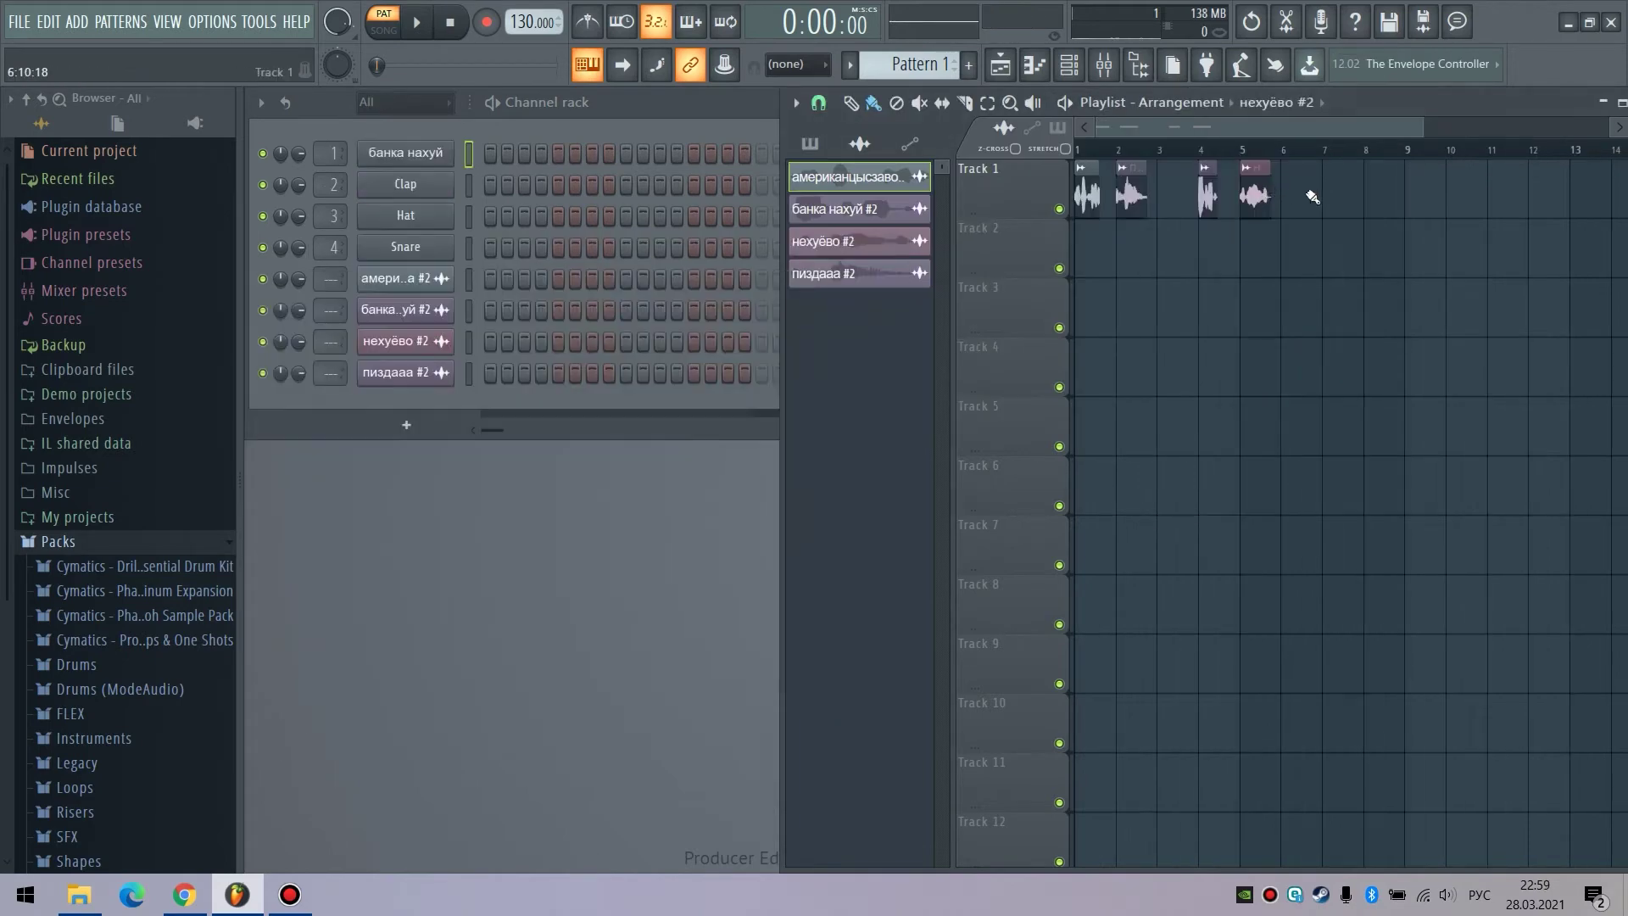
Step: Move all four vocal clips together along Track 1 so that the first one starts at about bar 12
key("ctrl+a")
left_click_drag(1087, 204, 1417, 204)
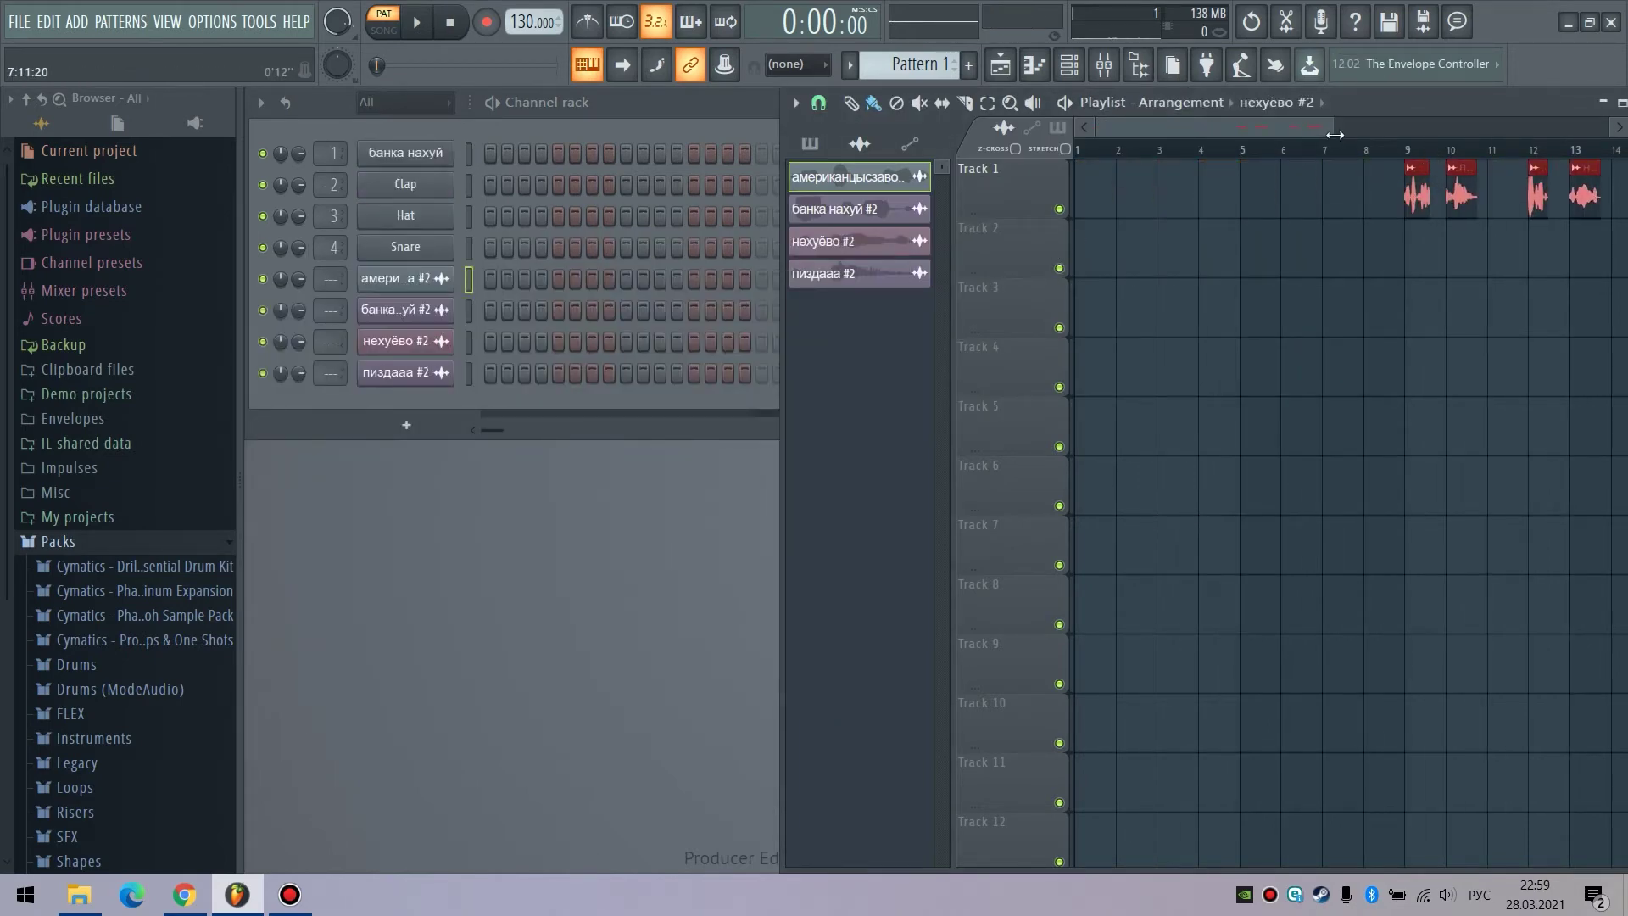
left_click_drag(1336, 135, 1488, 135)
left_click_drag(1279, 196, 1357, 196)
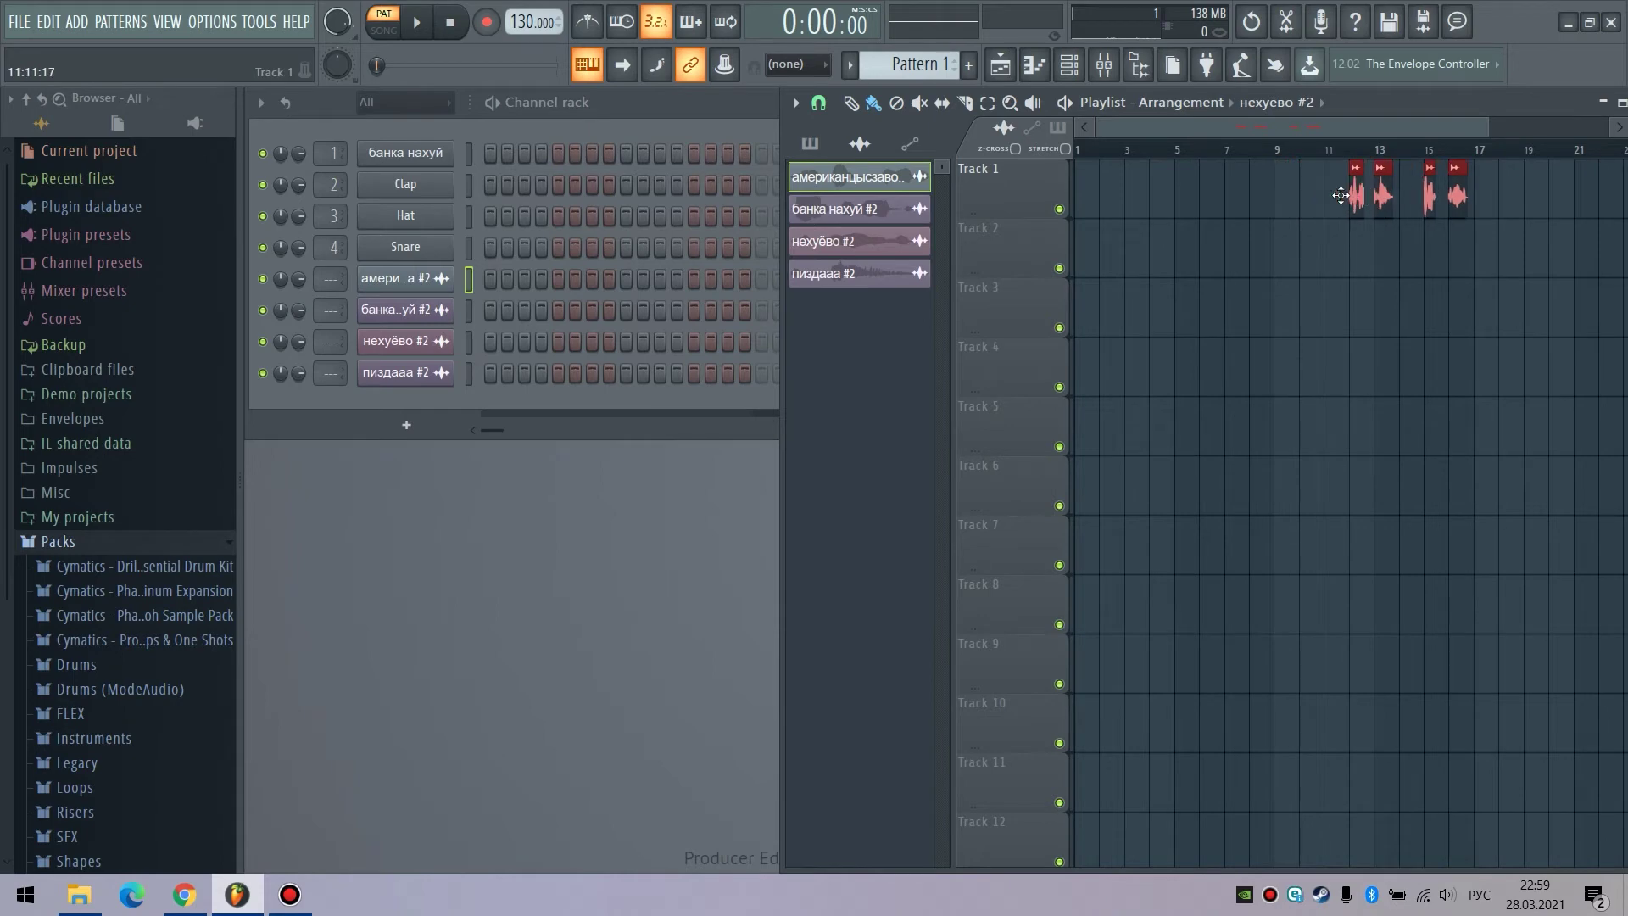
left_click(1179, 269)
Step: Open the piano roll of the банка нахуй channel for Pattern 1 and enlarge it
left_click(391, 103)
left_click(390, 112)
right_click(428, 154)
left_click(535, 168)
right_click(437, 158)
left_click(497, 153)
left_click(1009, 102)
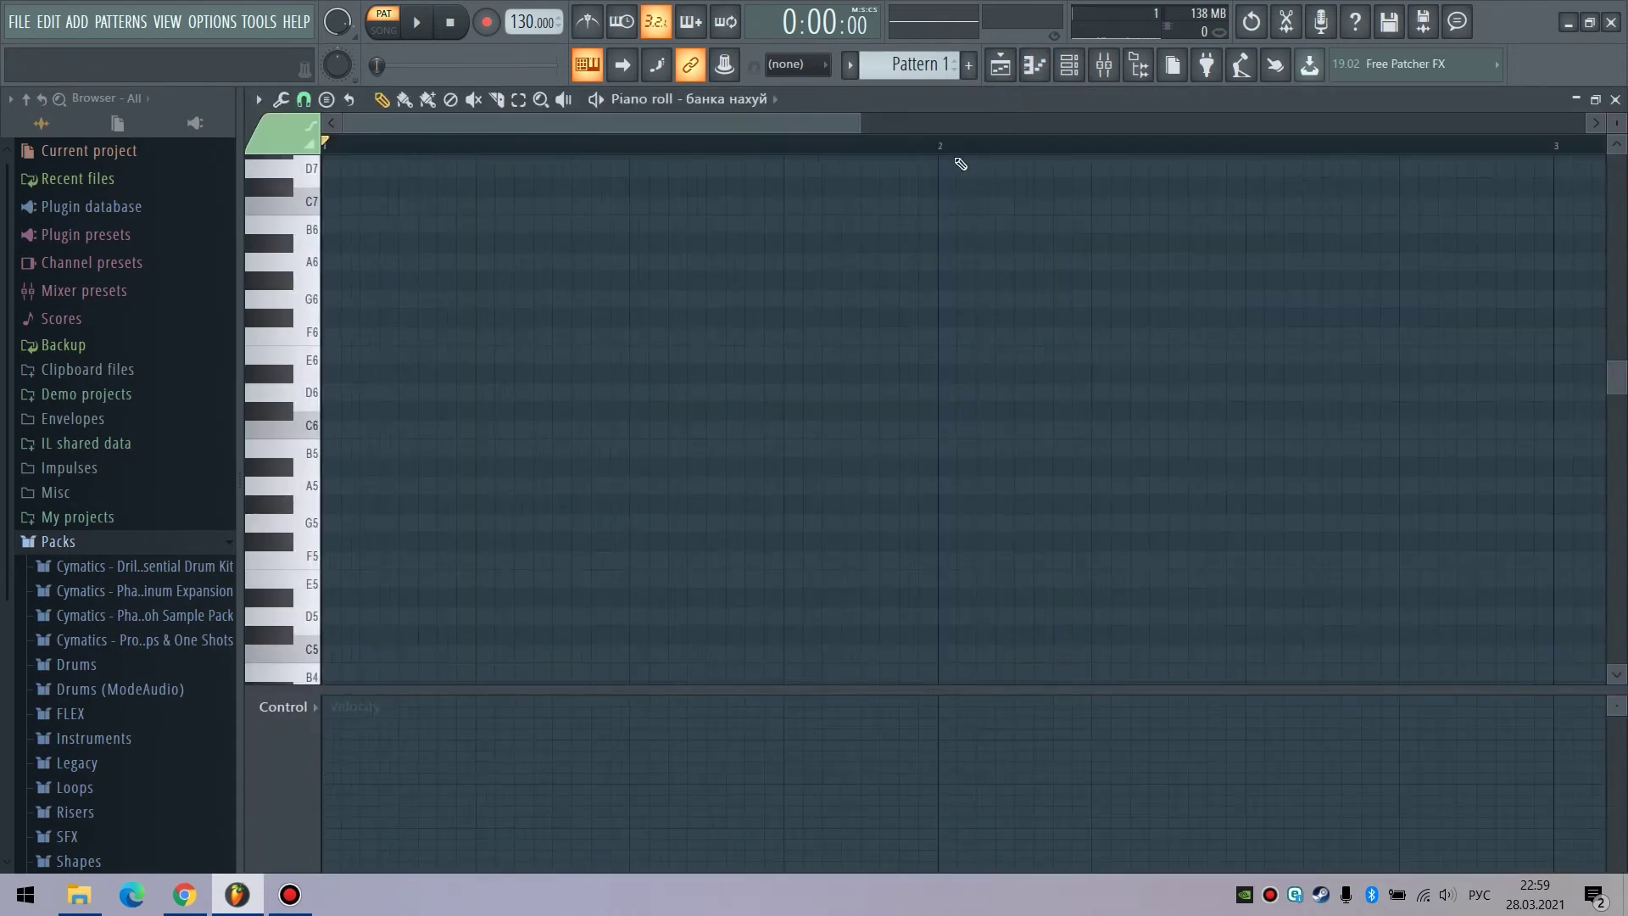
Step: Audition the банка нахуй sample at different pitches and play the pattern with the metronome on
key("z")
scroll(487, 516, "down", 3)
key("v")
key("v")
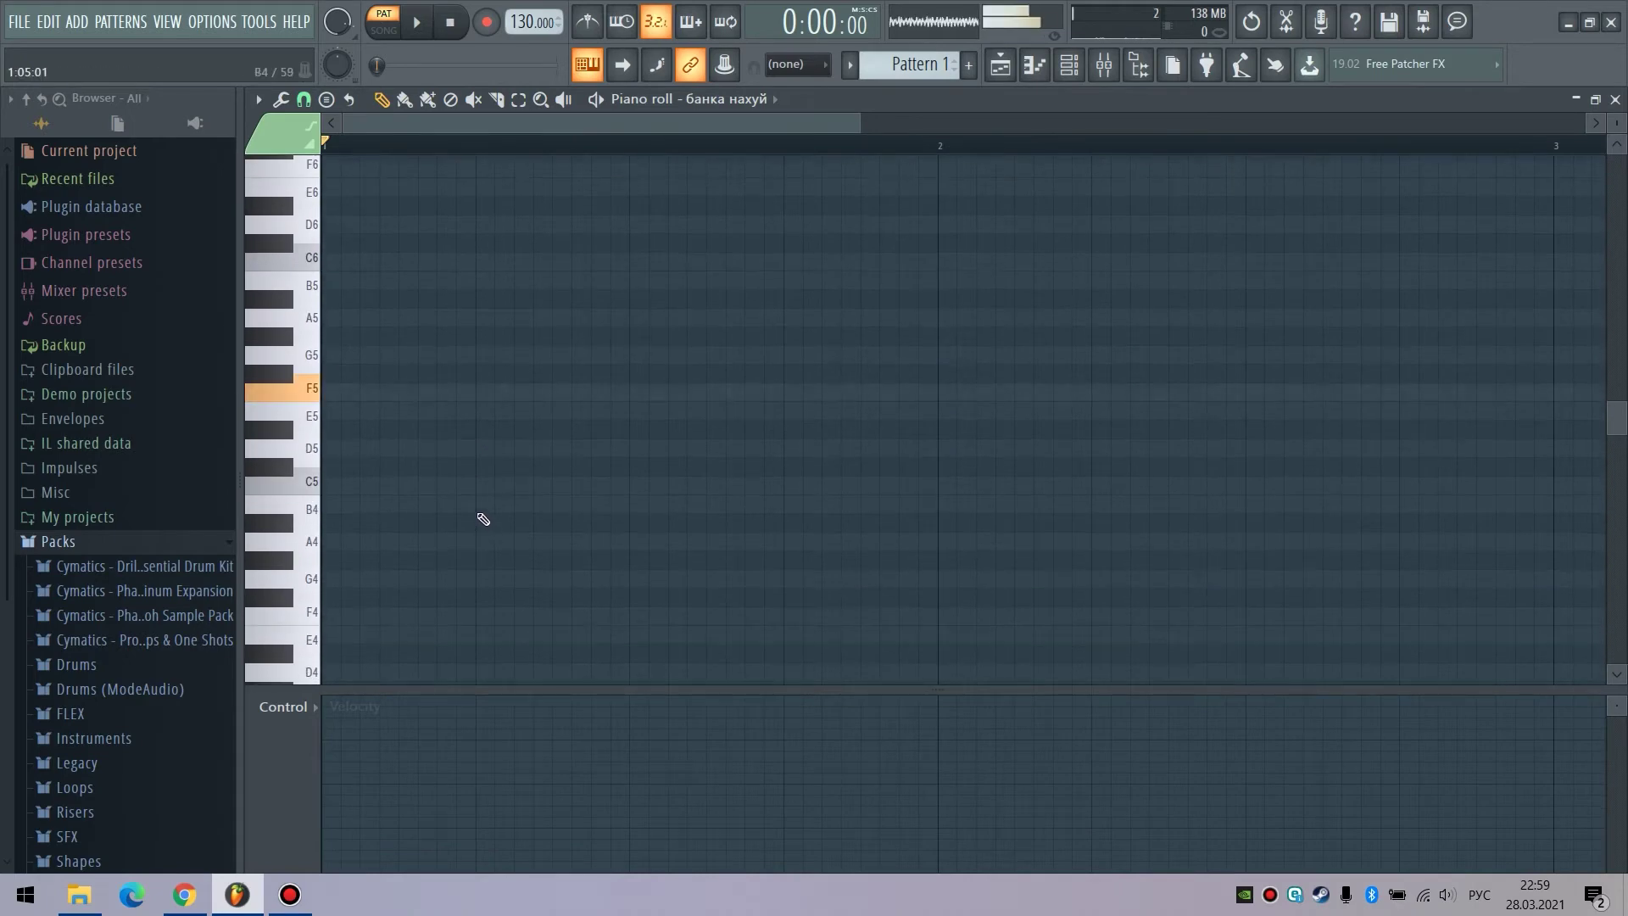
key("z")
key("z")
left_click(593, 17)
key("space")
left_click_drag(861, 123, 1058, 124)
key("space")
Step: Draw the Pattern 1 melody from C5, A4 and F5 notes, ending with two short A4 notes in bar 2, and play it back
mouse_move(325, 498)
left_mouse_down()
mouse_move(545, 488)
mouse_move(1068, 509)
left_mouse_up()
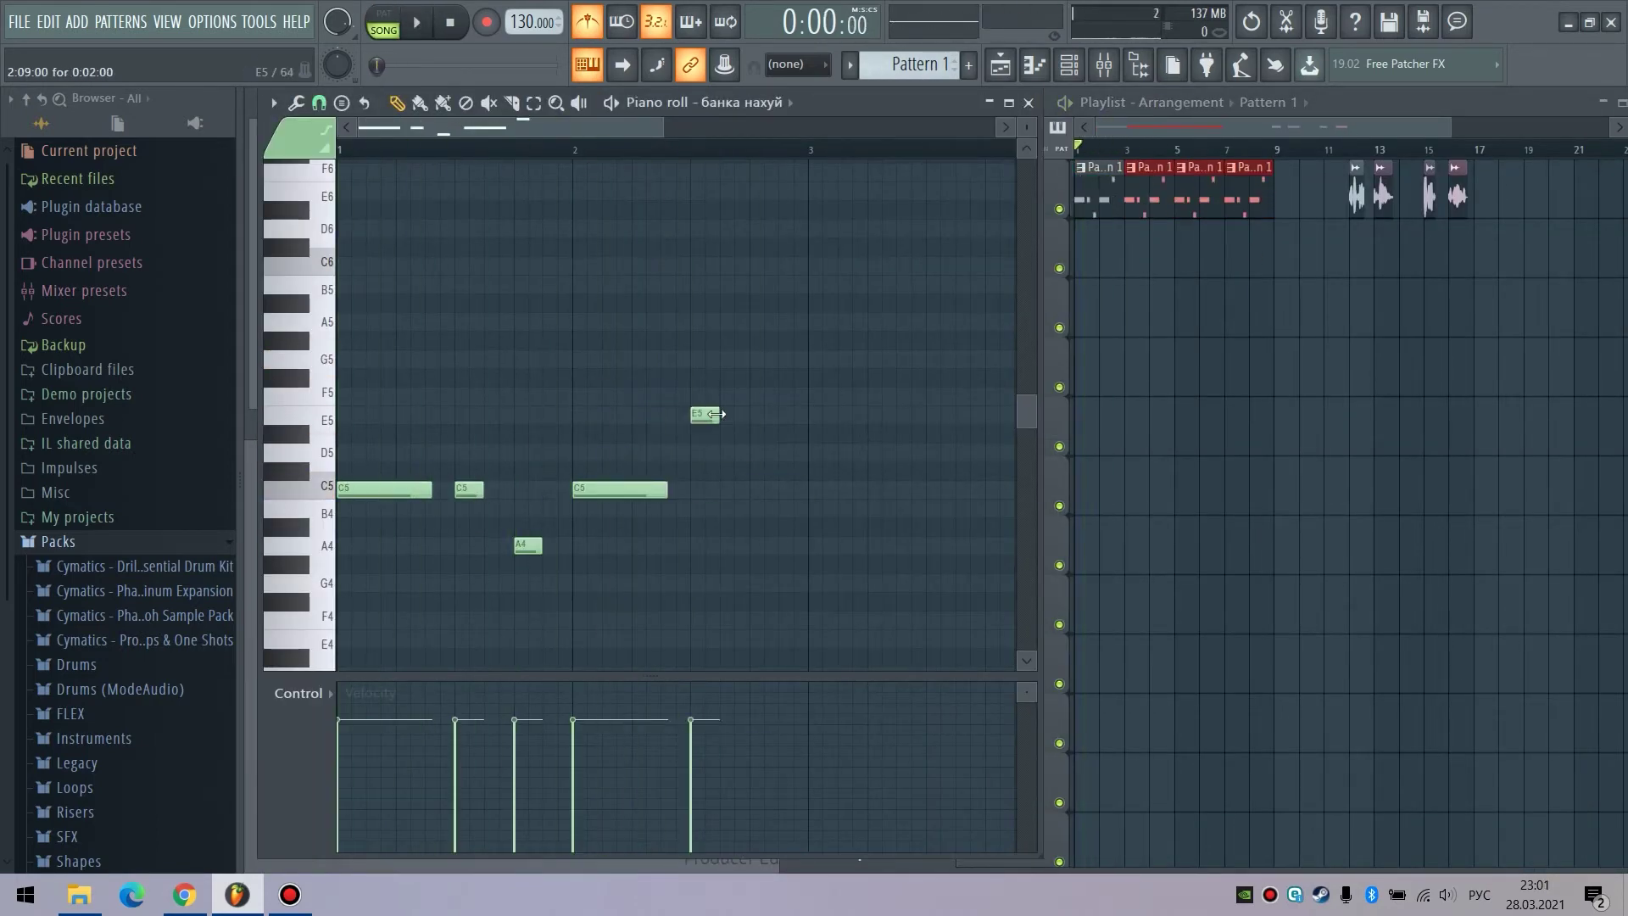
left_click(782, 547)
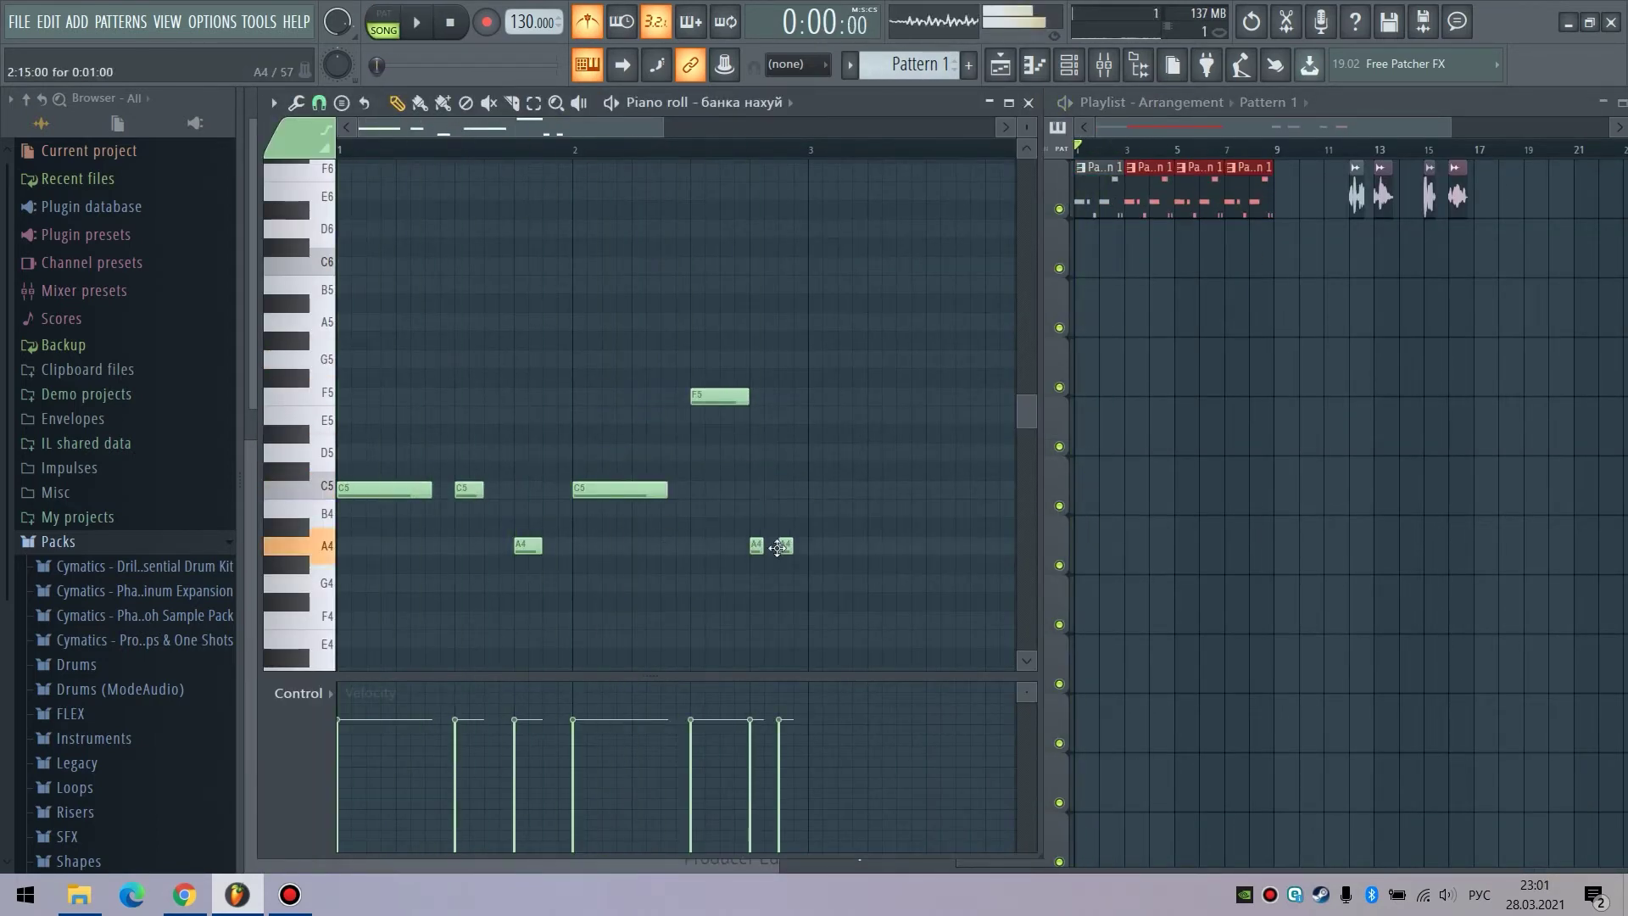
key("space")
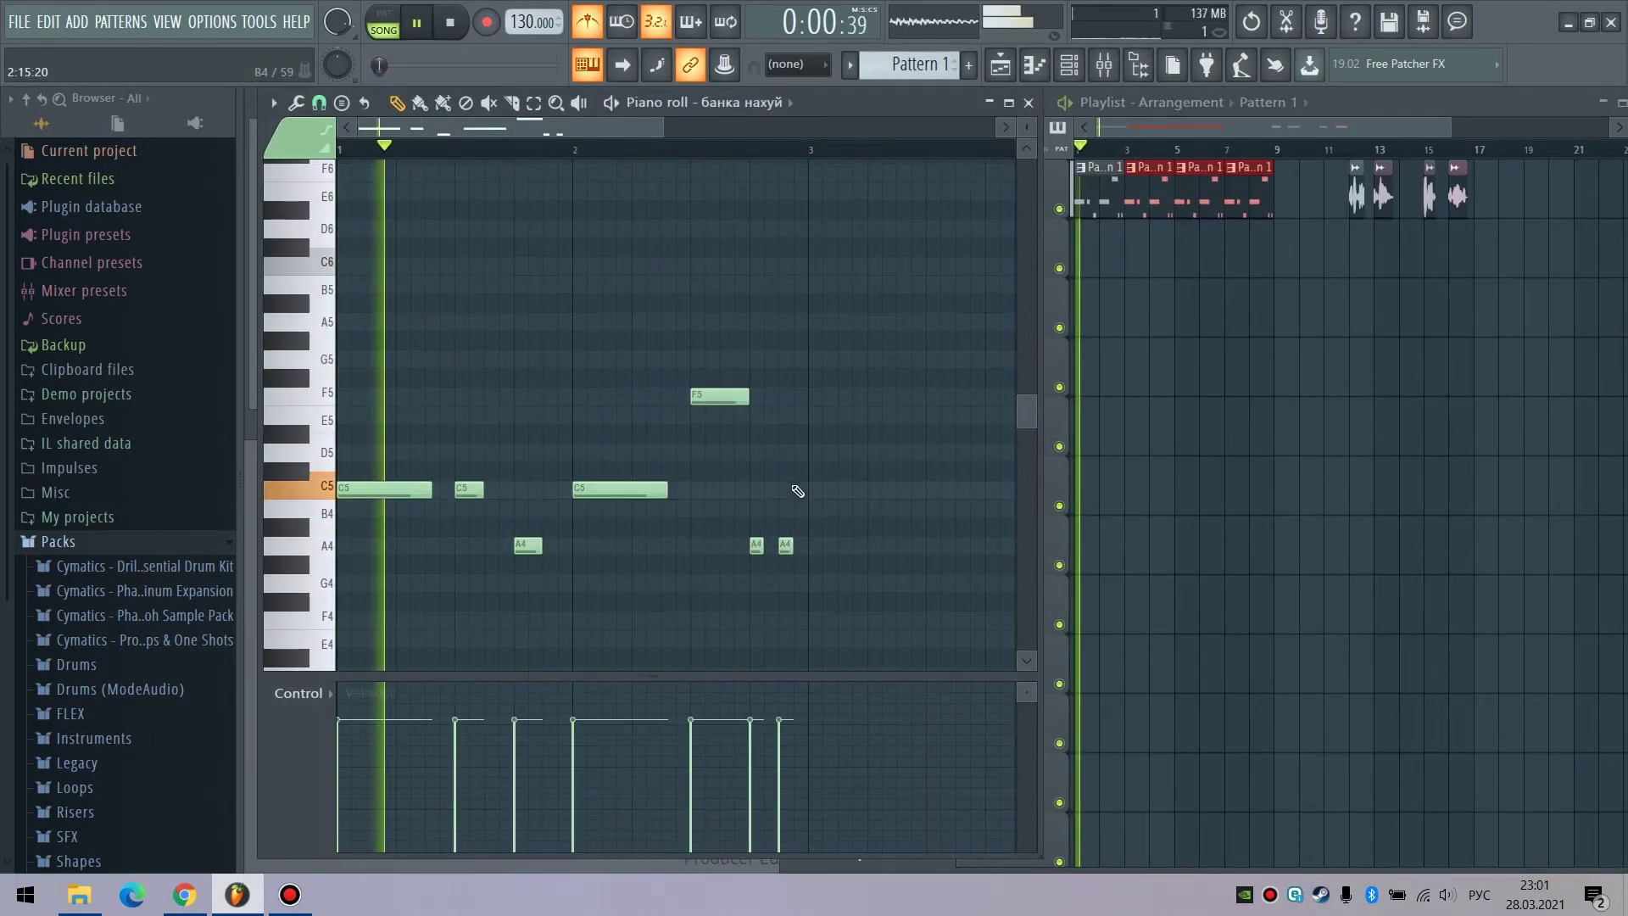
left_click(1149, 132)
left_click(760, 128)
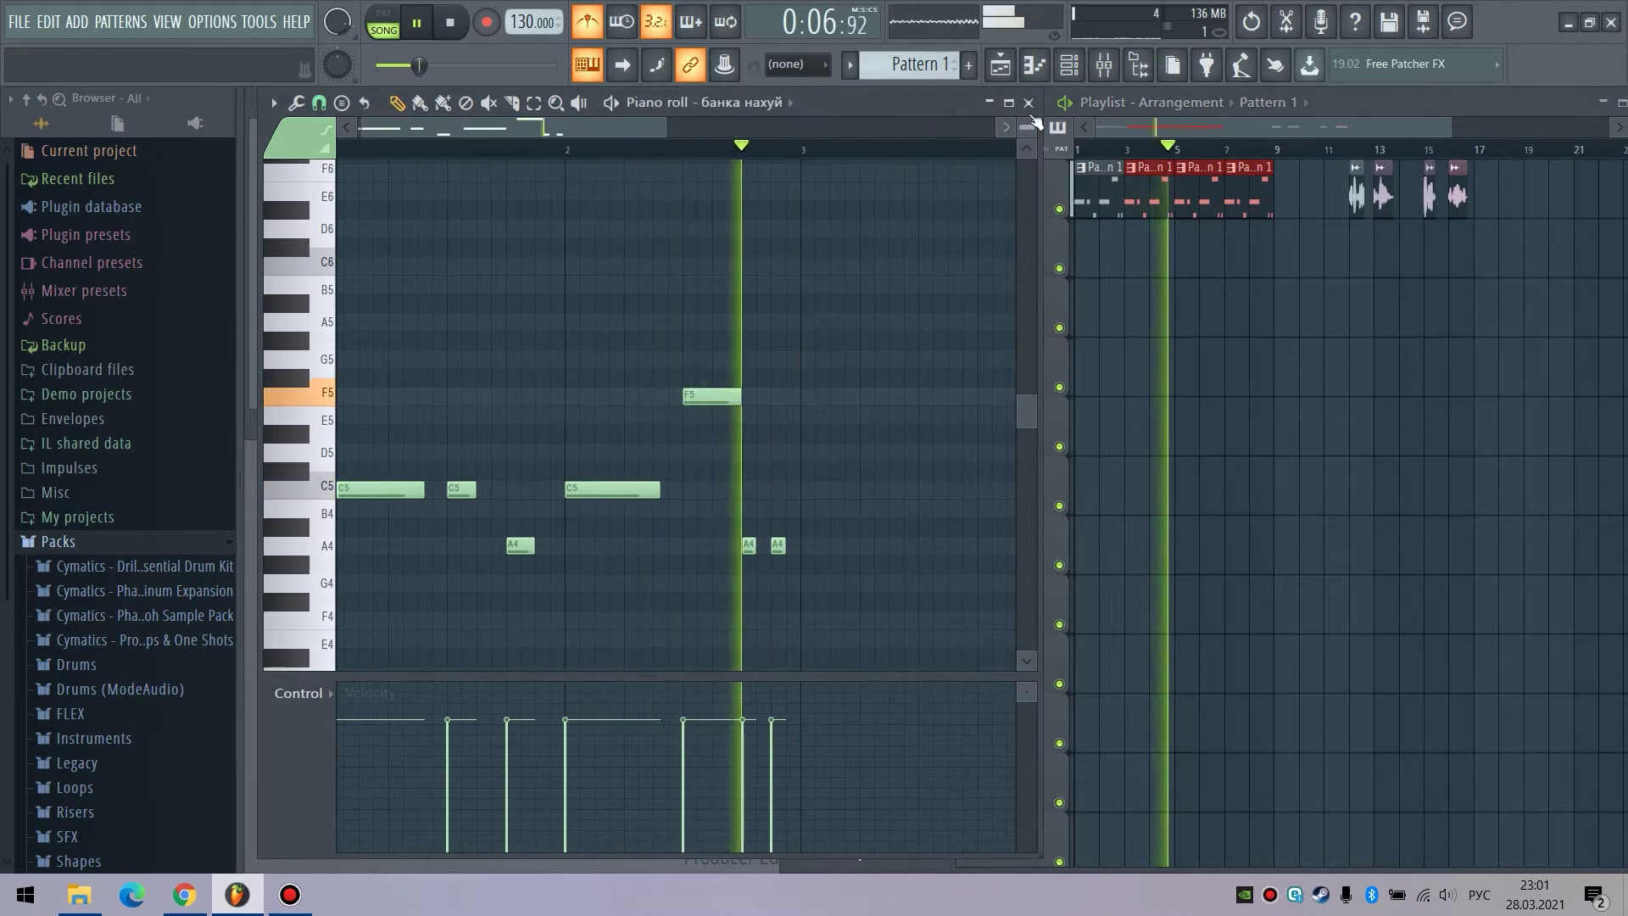
left_click(1029, 102)
key("space")
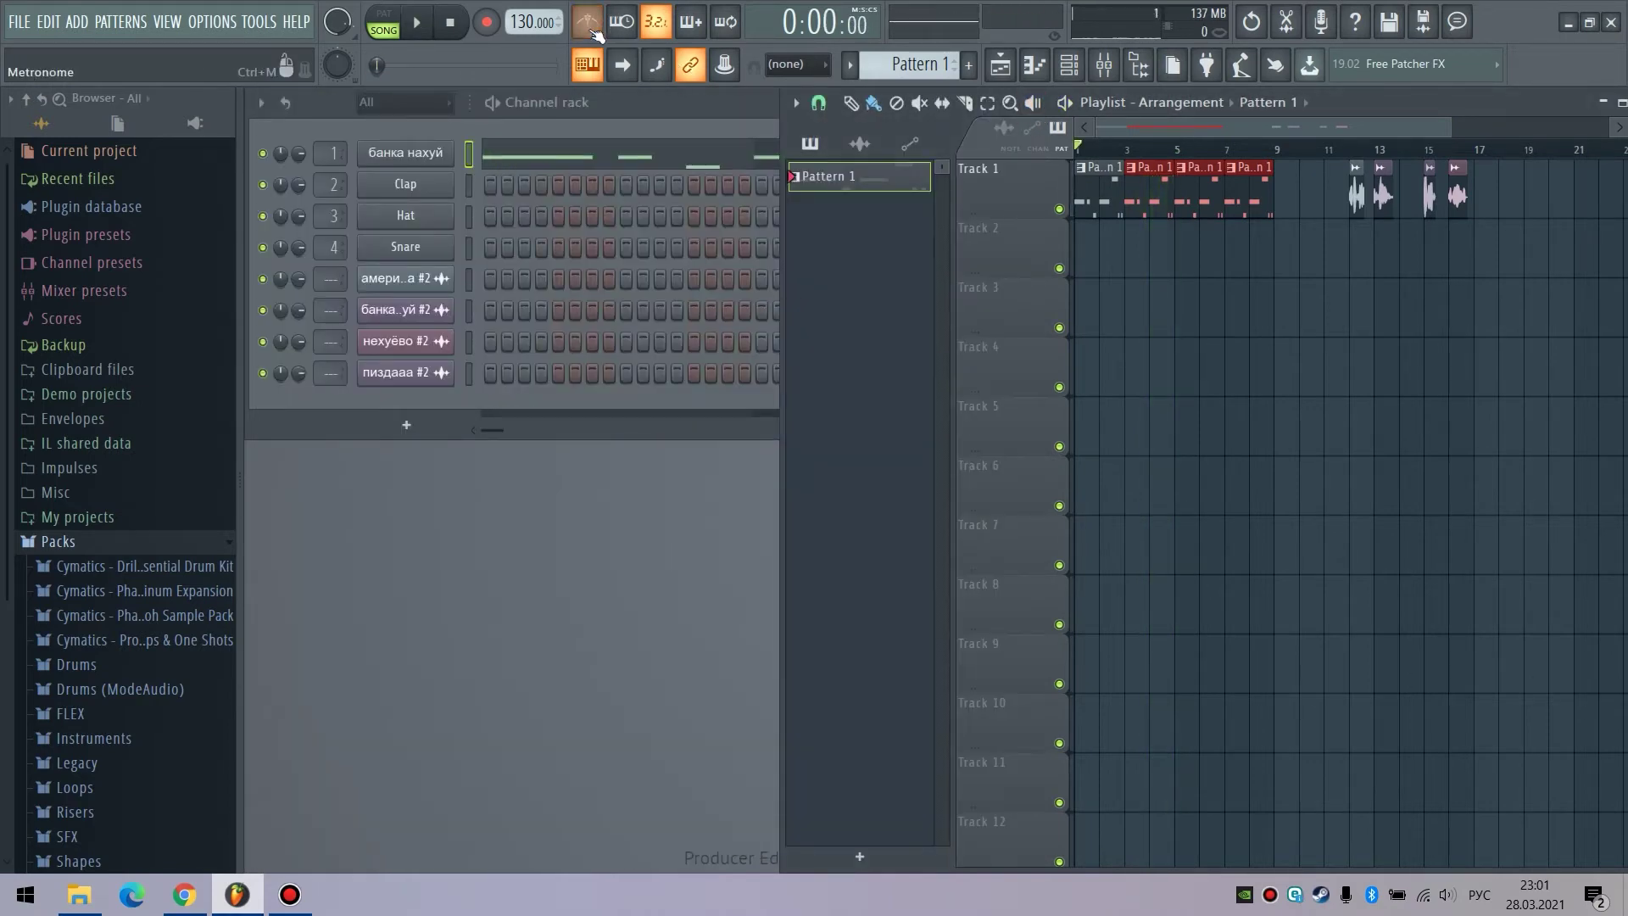
Step: Create Pattern 2, replace the Clap channel with THEBLACKHITTAZ_KICK (25) and add a kick hit on step 1
scroll(128, 806, "down", 5)
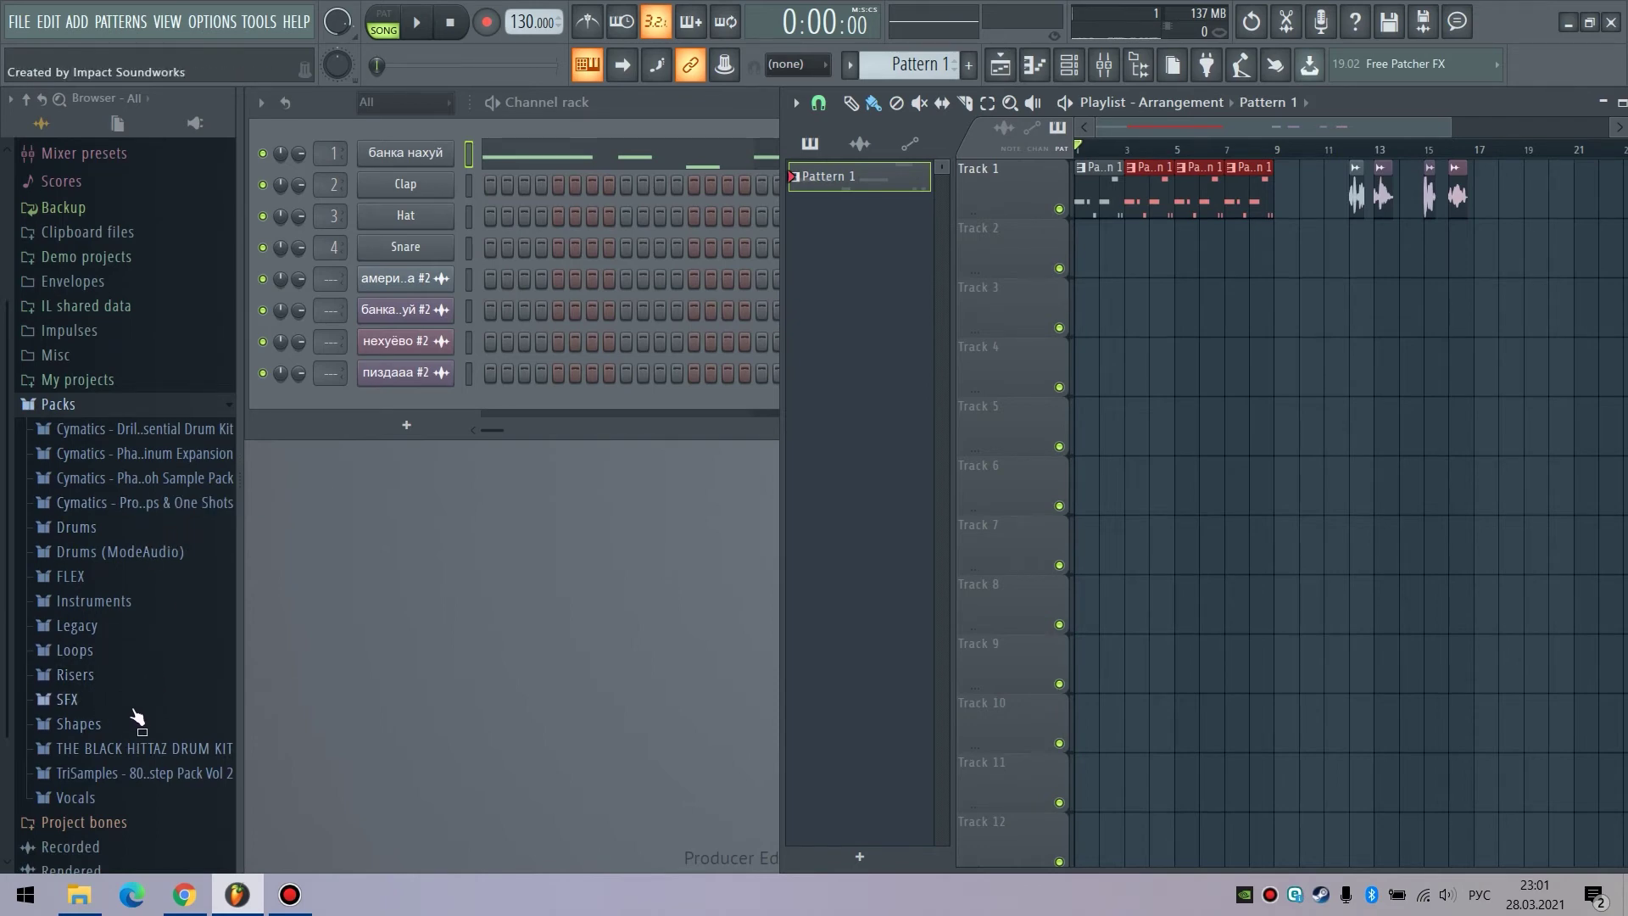
left_click(168, 750)
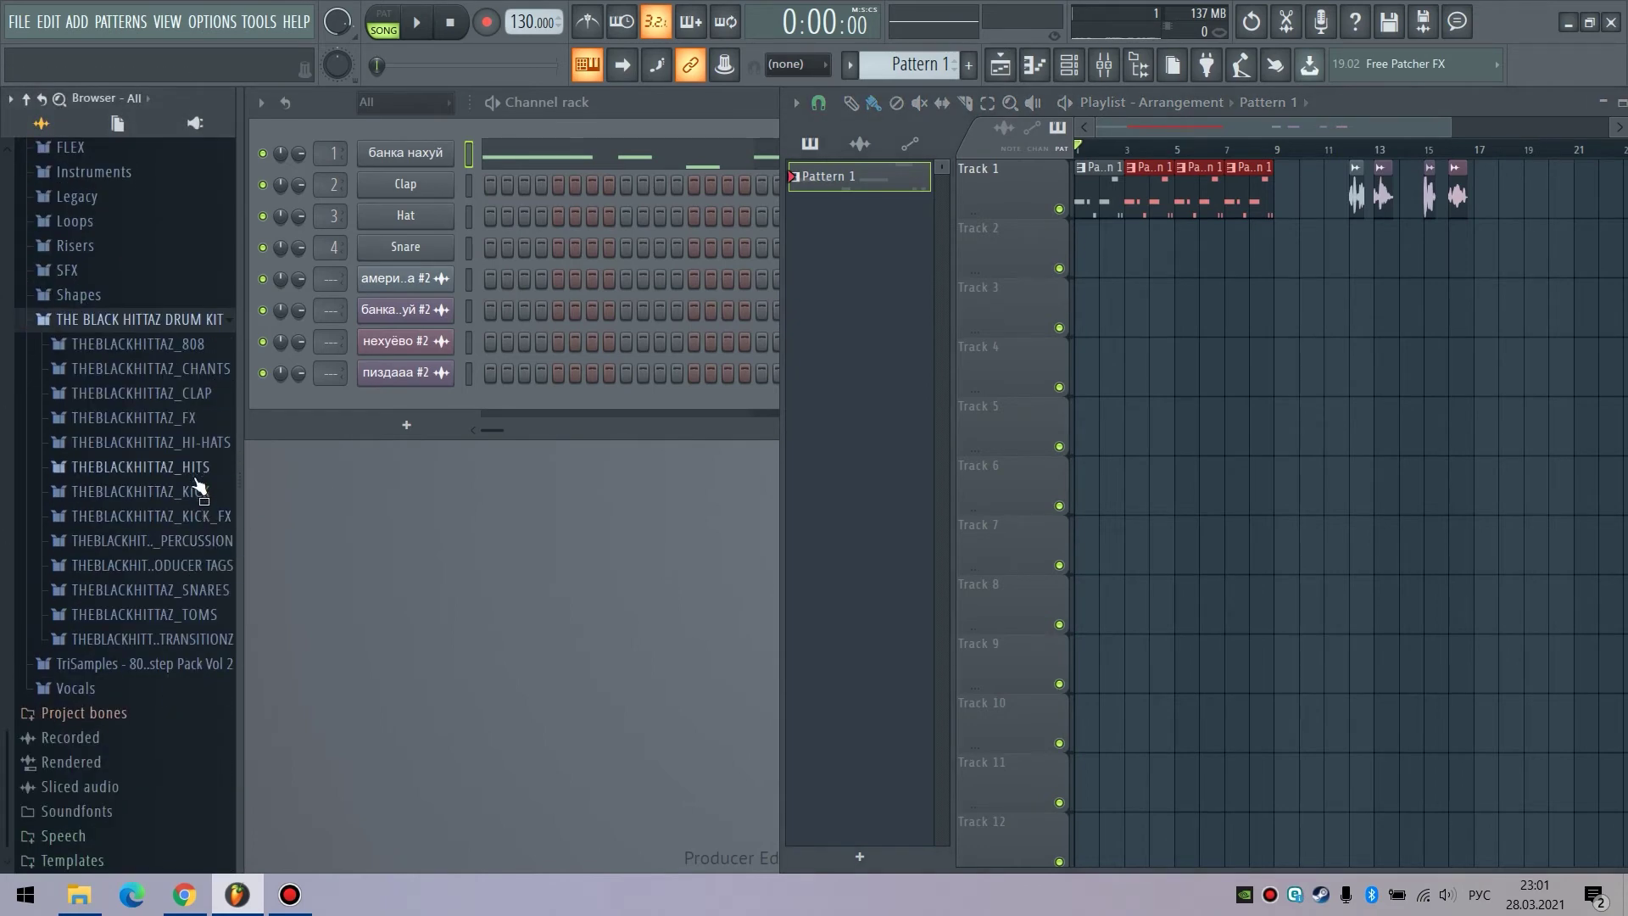
left_click(201, 491)
left_click(968, 65)
left_click_drag(152, 378, 414, 196)
left_click(490, 185)
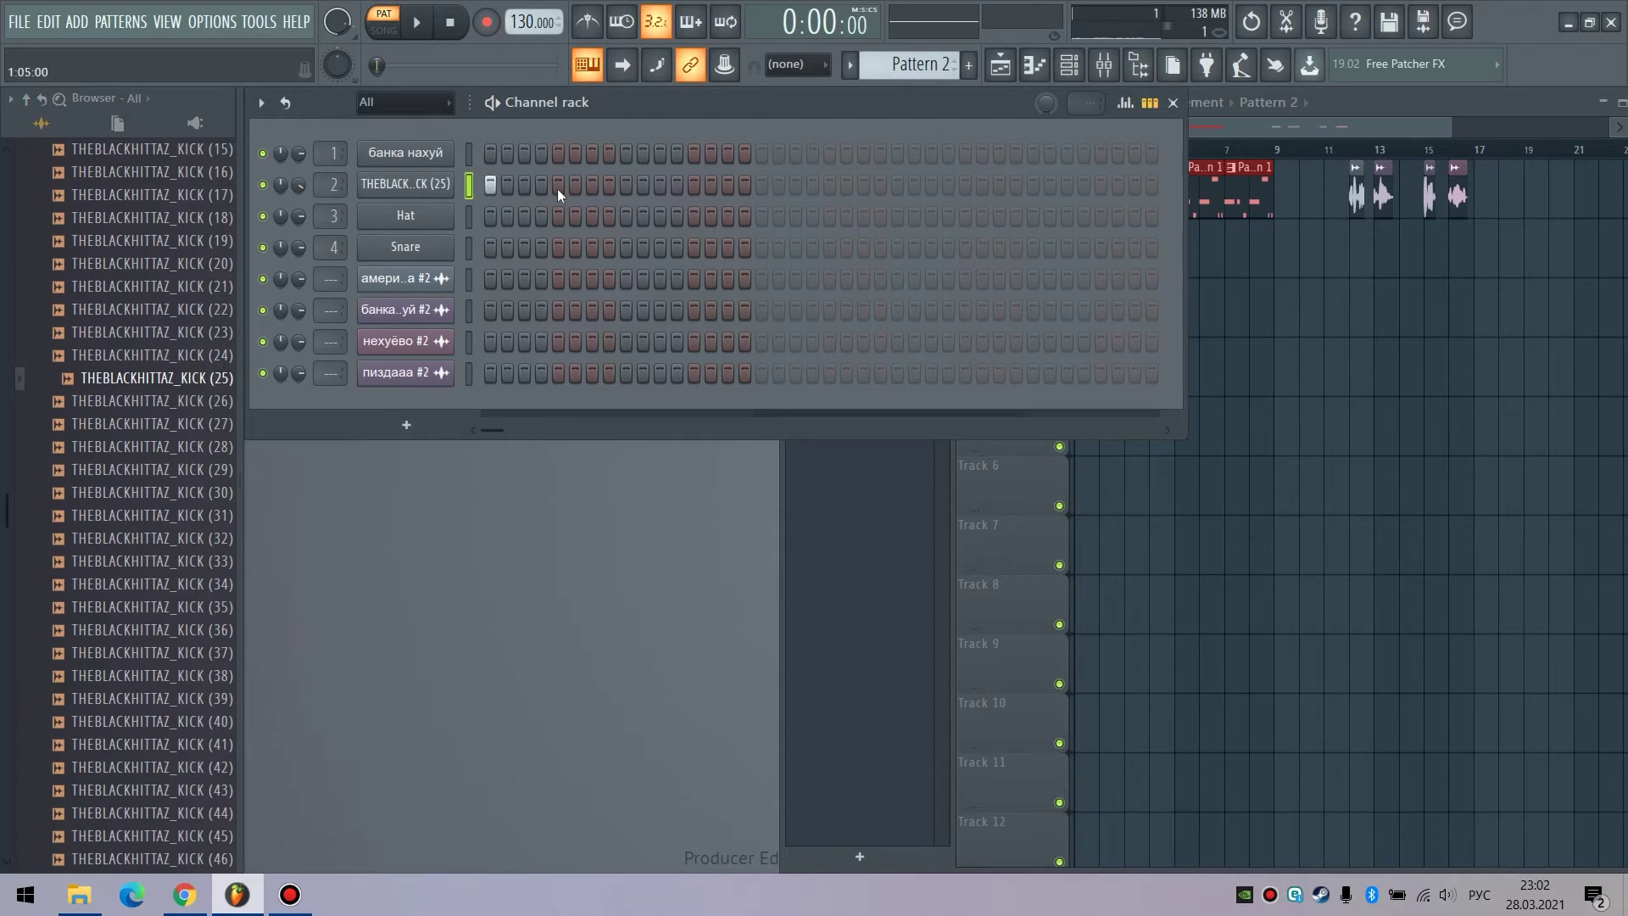
Step: Audition snares from THE BLACK HITTAZ DRUM KIT and load THEBLACKHITTAZ_SNARES (68) into the Hat channel
scroll(178, 338, "up", 6)
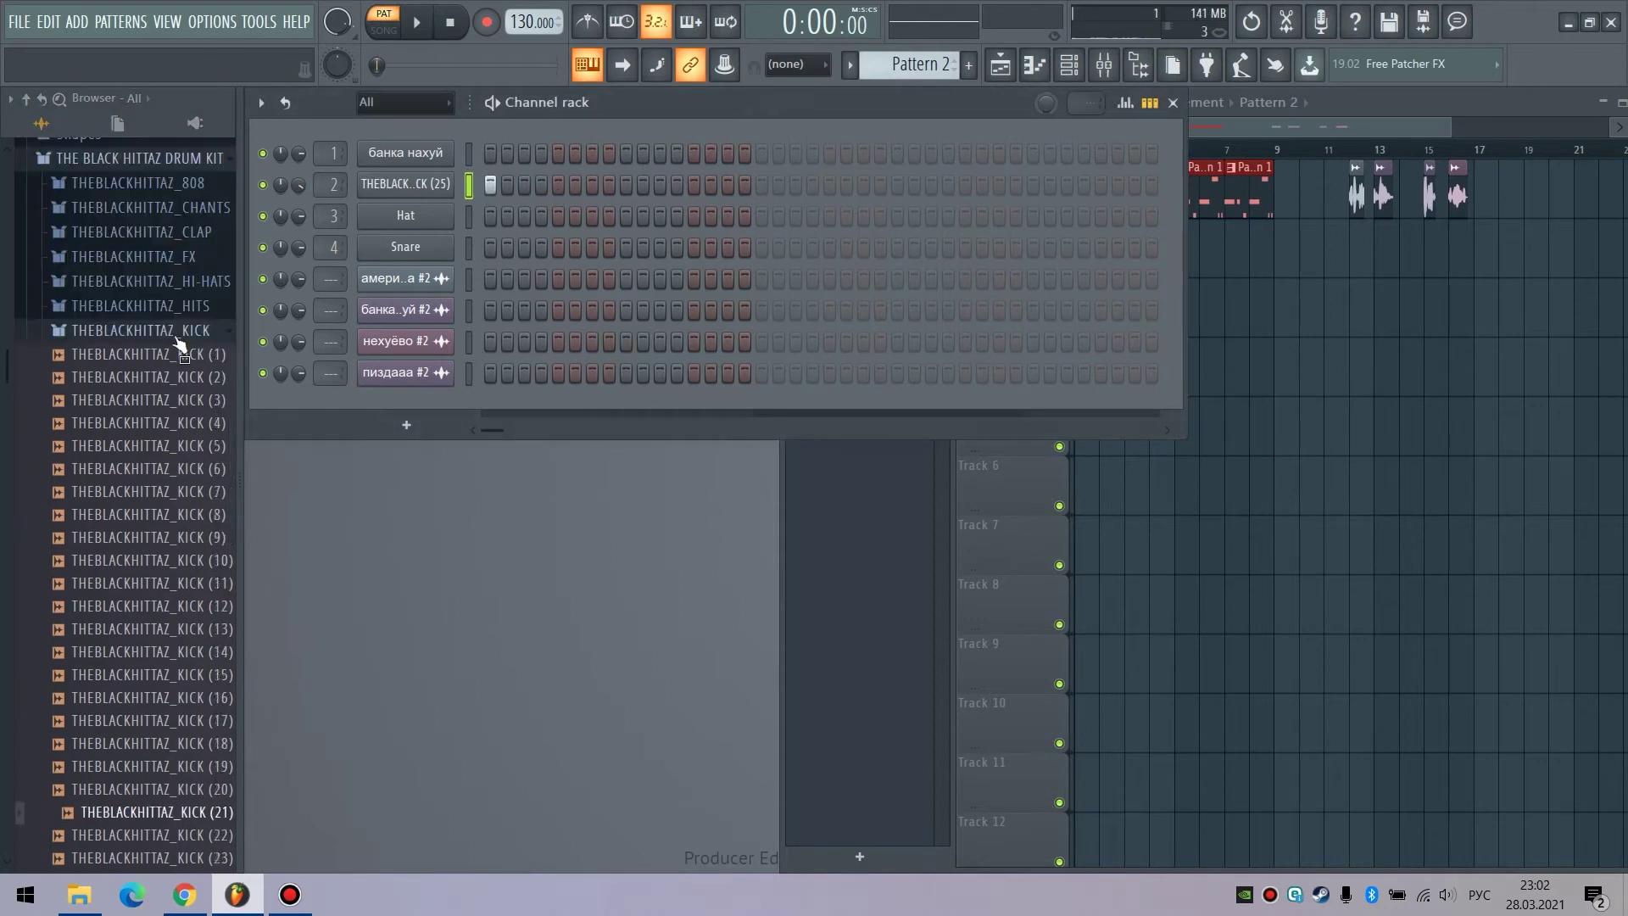
left_click(178, 335)
left_click(204, 592)
scroll(203, 596, "down", 15)
left_click(204, 594)
left_click(202, 731)
left_click(201, 504)
left_click_drag(202, 638, 408, 217)
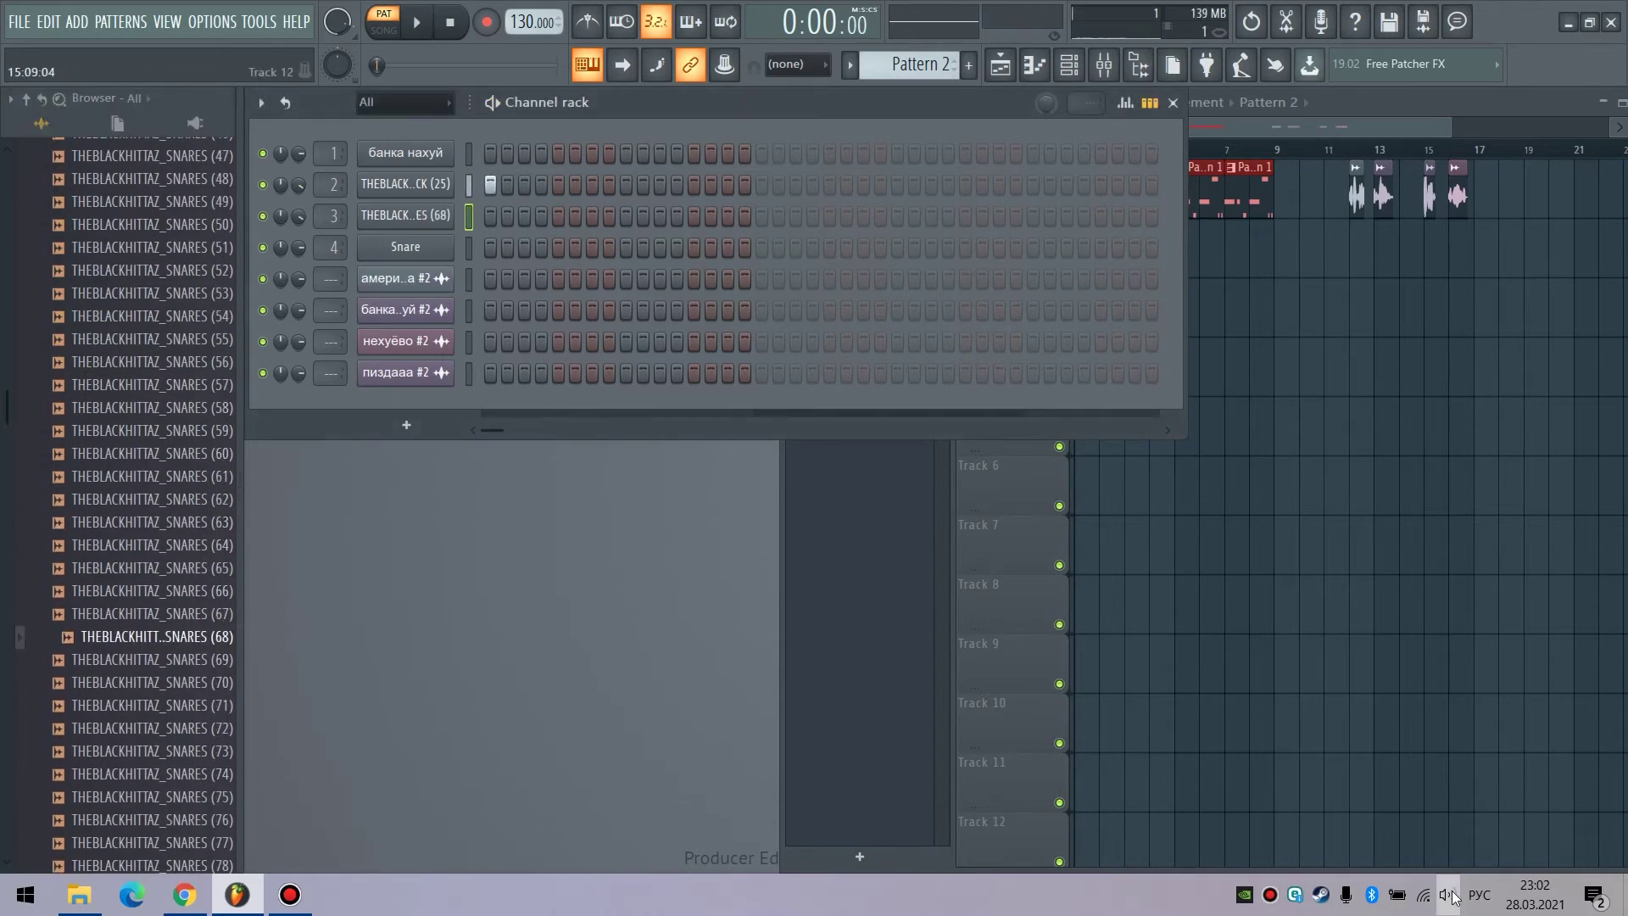
Step: Set the system speaker volume to 35 and start playing Pattern 2
left_click(1448, 895)
scroll(1405, 762, "up", 2)
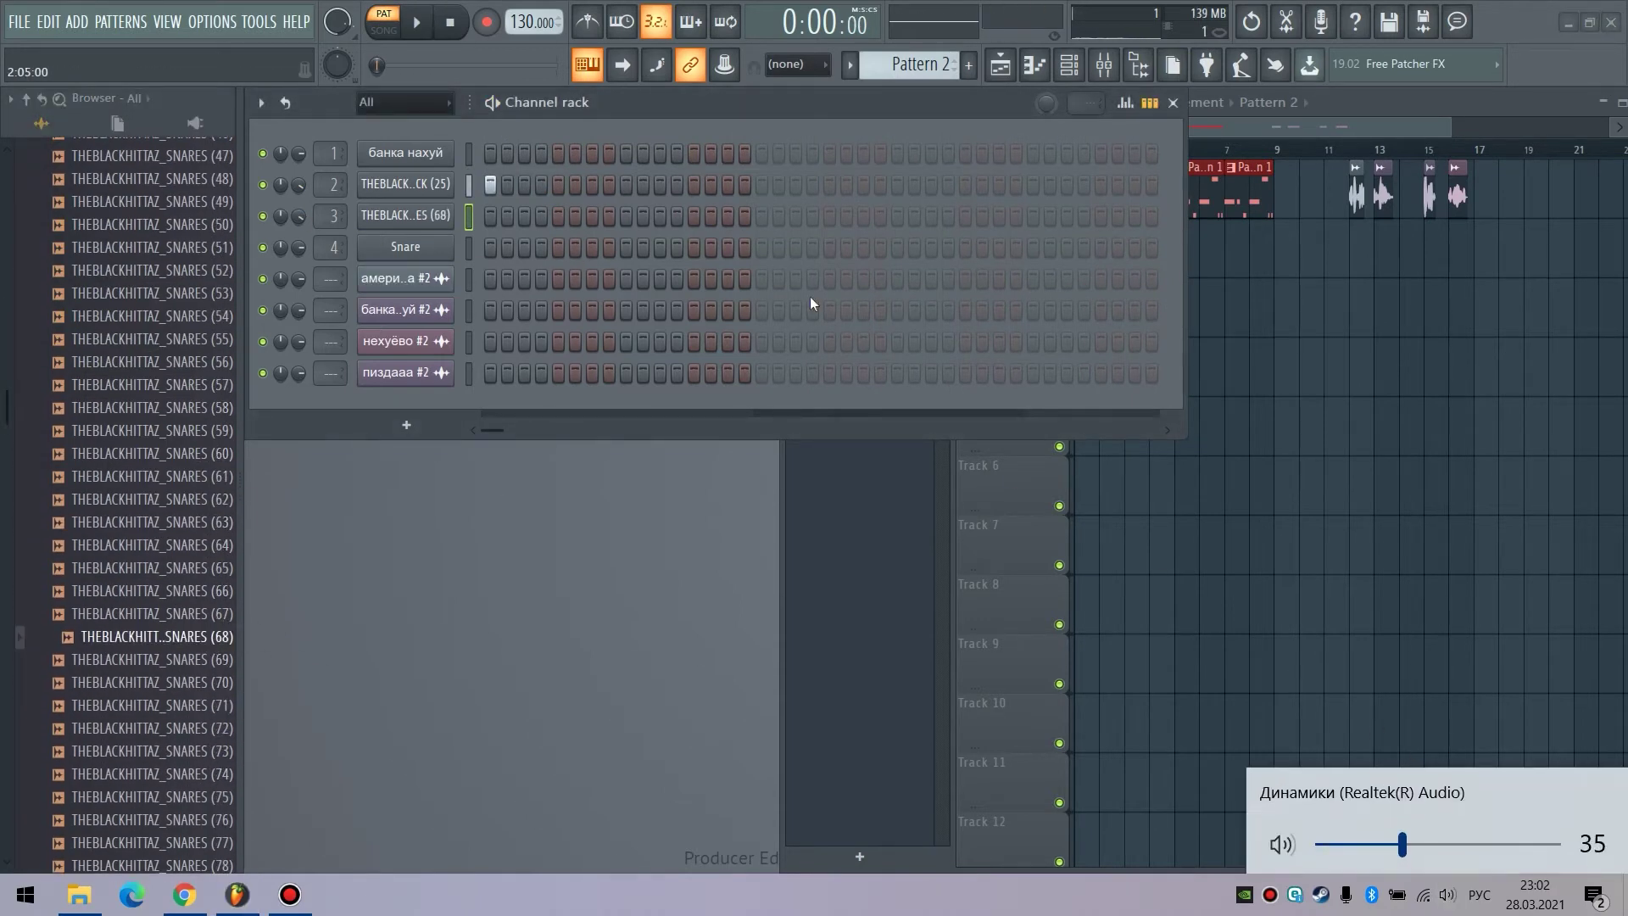
left_click(675, 102)
key("space")
Step: Add snare hits on steps 9 and 25 and kick hits on steps 13 and 21 of Pattern 2
left_click(626, 217)
left_click(694, 185)
left_click(812, 184)
right_click(812, 185)
left_click(829, 185)
left_click(897, 216)
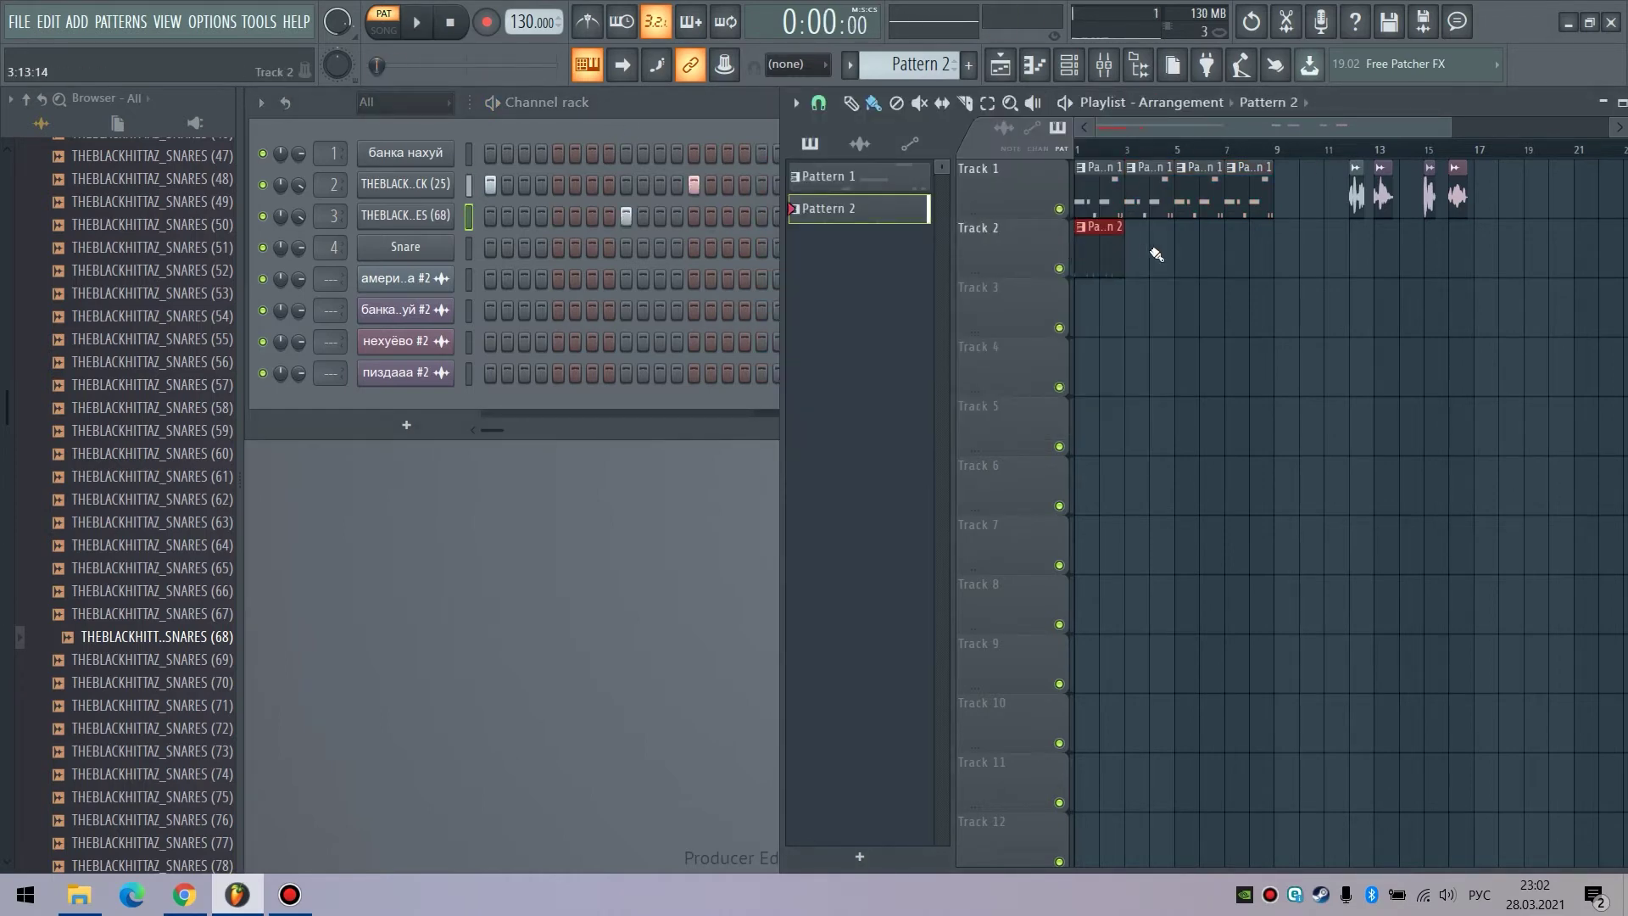
Step: Repeat Pattern 2 along Track 2 through bar 8 and play the arrangement in song mode
left_click_drag(1134, 257, 1188, 229)
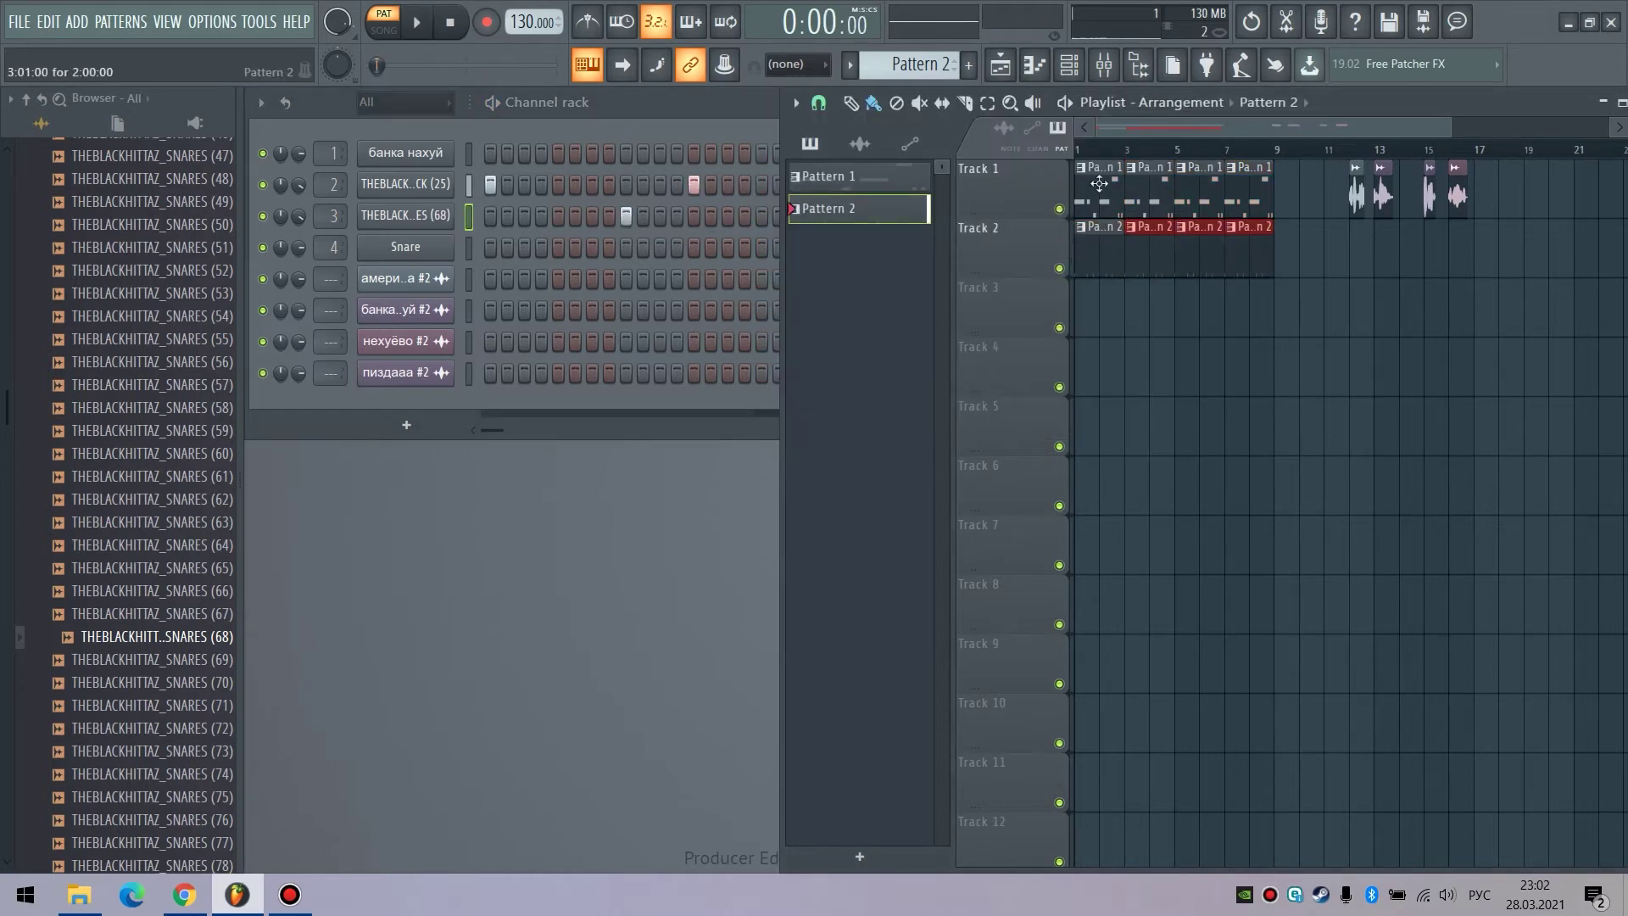
key("l")
key("space")
Step: Add extra kick hits on steps 7 and 29 of Pattern 2 while the arrangement plays
left_click(655, 106)
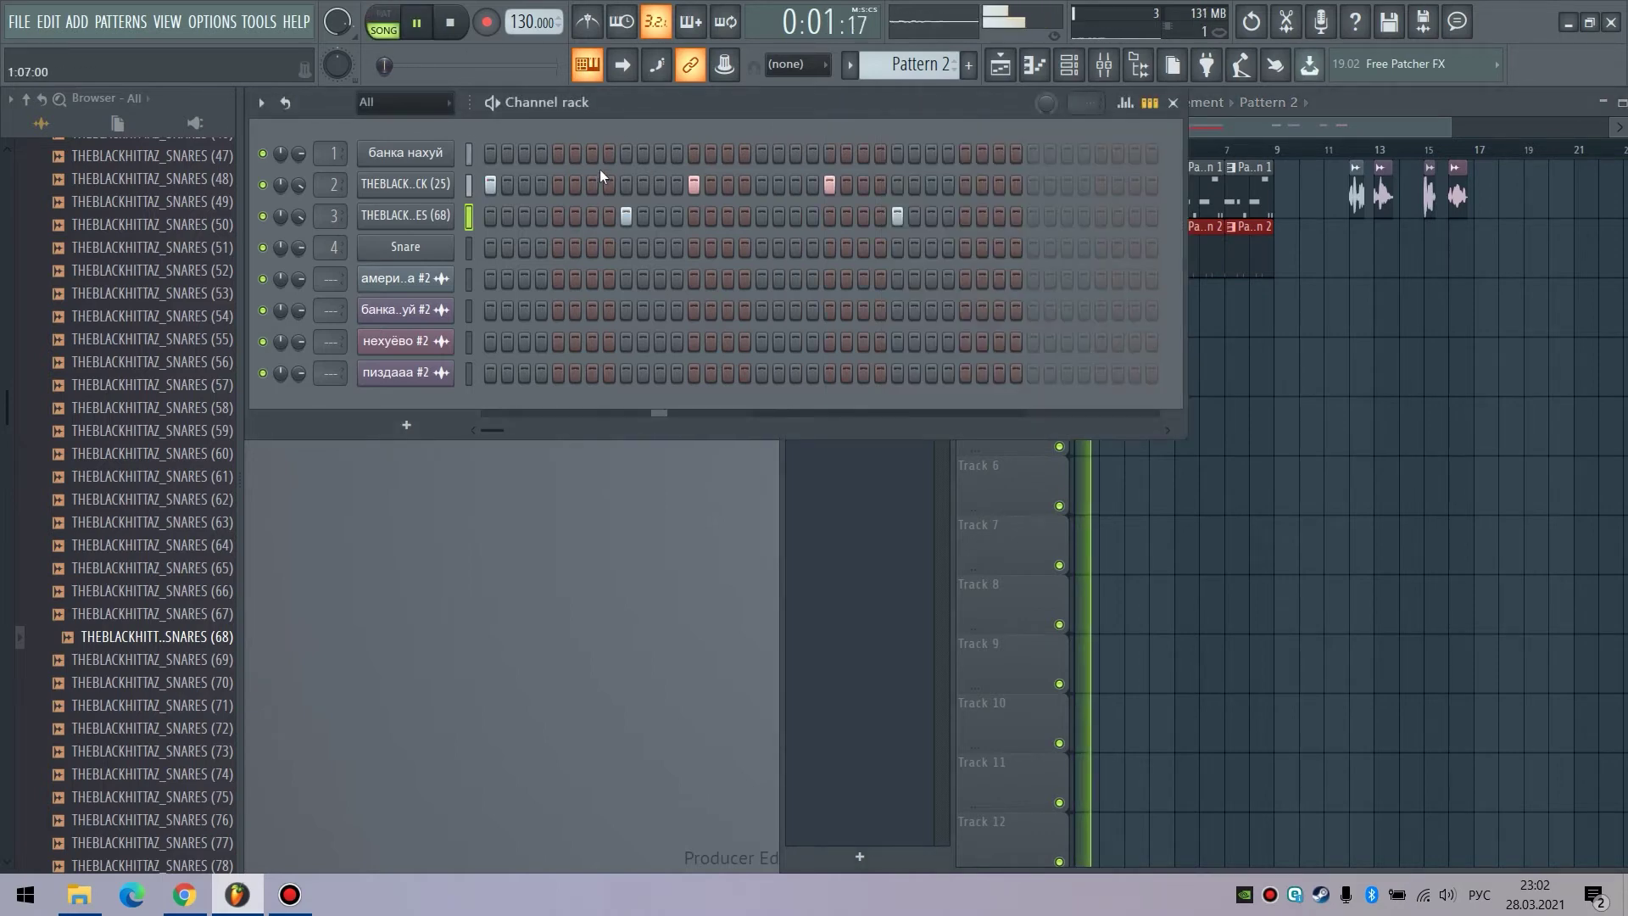
left_click(526, 184)
right_click(527, 185)
left_click(593, 185)
left_click(965, 185)
left_click_drag(280, 152, 281, 155)
Step: Stop playback and load THEBLACKHITTAZ_HI-HATS (3) into the Snare channel for a new Pattern 3
scroll(174, 592, "up", 10)
key("space")
left_click(170, 591)
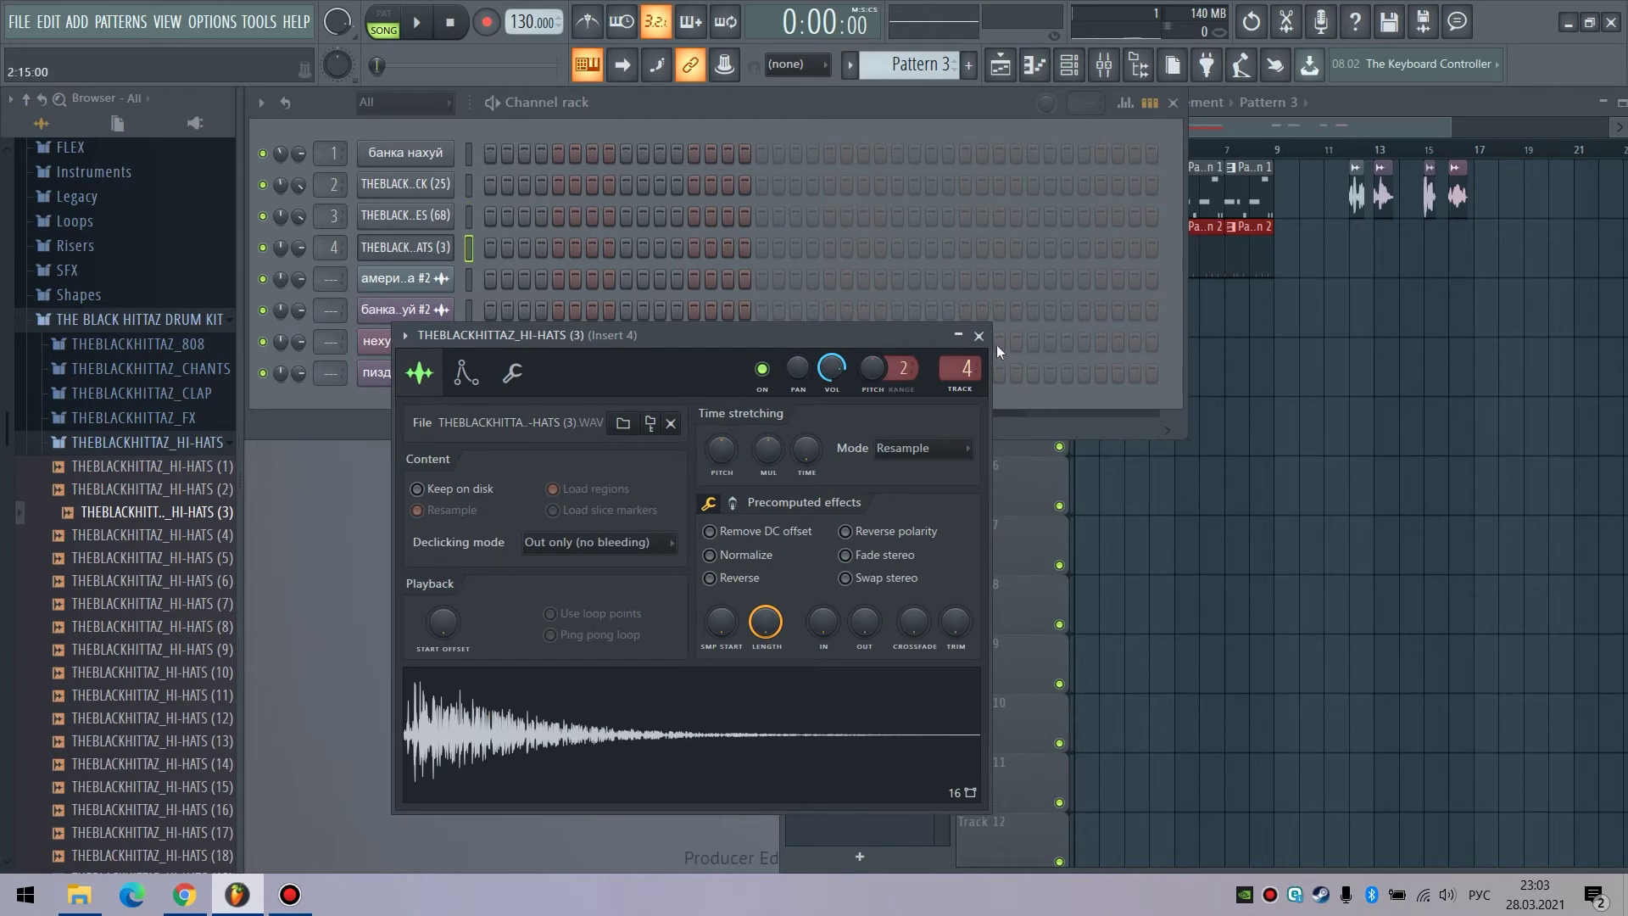
left_click(979, 335)
Step: Open the piano roll of the hi-hat channel in Pattern 3 and place evenly spaced hi-hat notes on one pitch
right_click(452, 239)
left_click(494, 246)
left_click(338, 486)
left_click(399, 487)
left_click(458, 487)
left_click(1034, 99)
left_click(587, 485)
Step: Add a fast roll of five closely spaced hi-hat notes to Pattern 3 and close the piano roll
left_click(1007, 486)
left_click(1016, 485)
left_click(1025, 485)
left_click(1033, 485)
left_click(1041, 485)
left_click(1595, 100)
left_click(1038, 100)
Step: Load Cymatics - Power 808 - C as a new channel for Pattern 4 and adjust the attack of its volume envelope
left_click(183, 442)
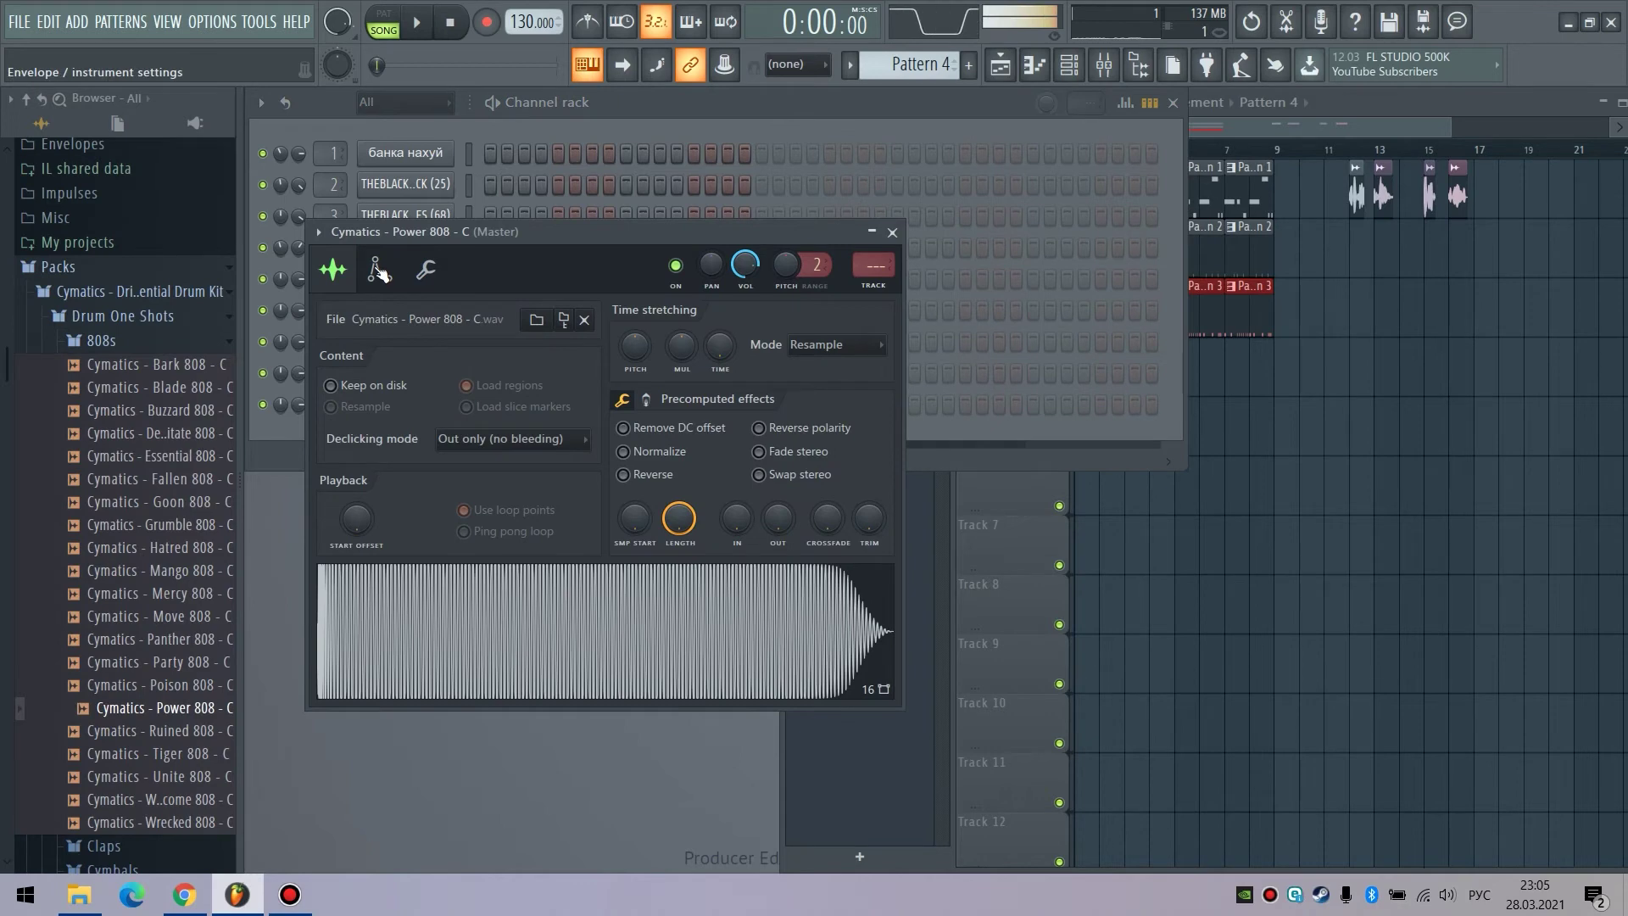
left_click(378, 270)
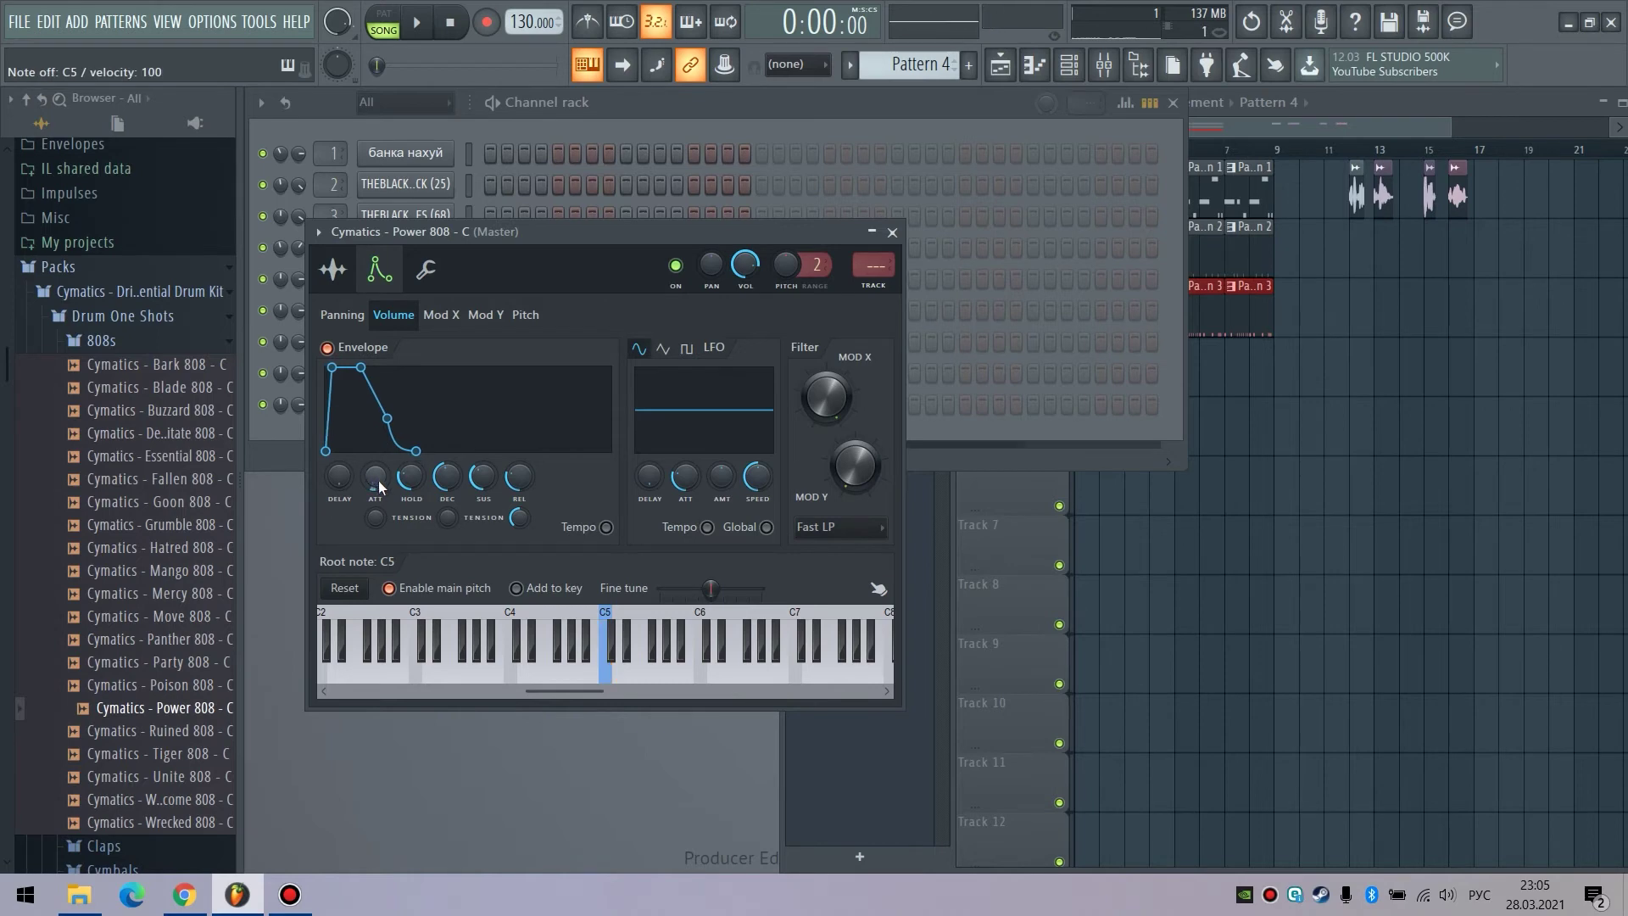
left_click_drag(379, 486, 379, 478)
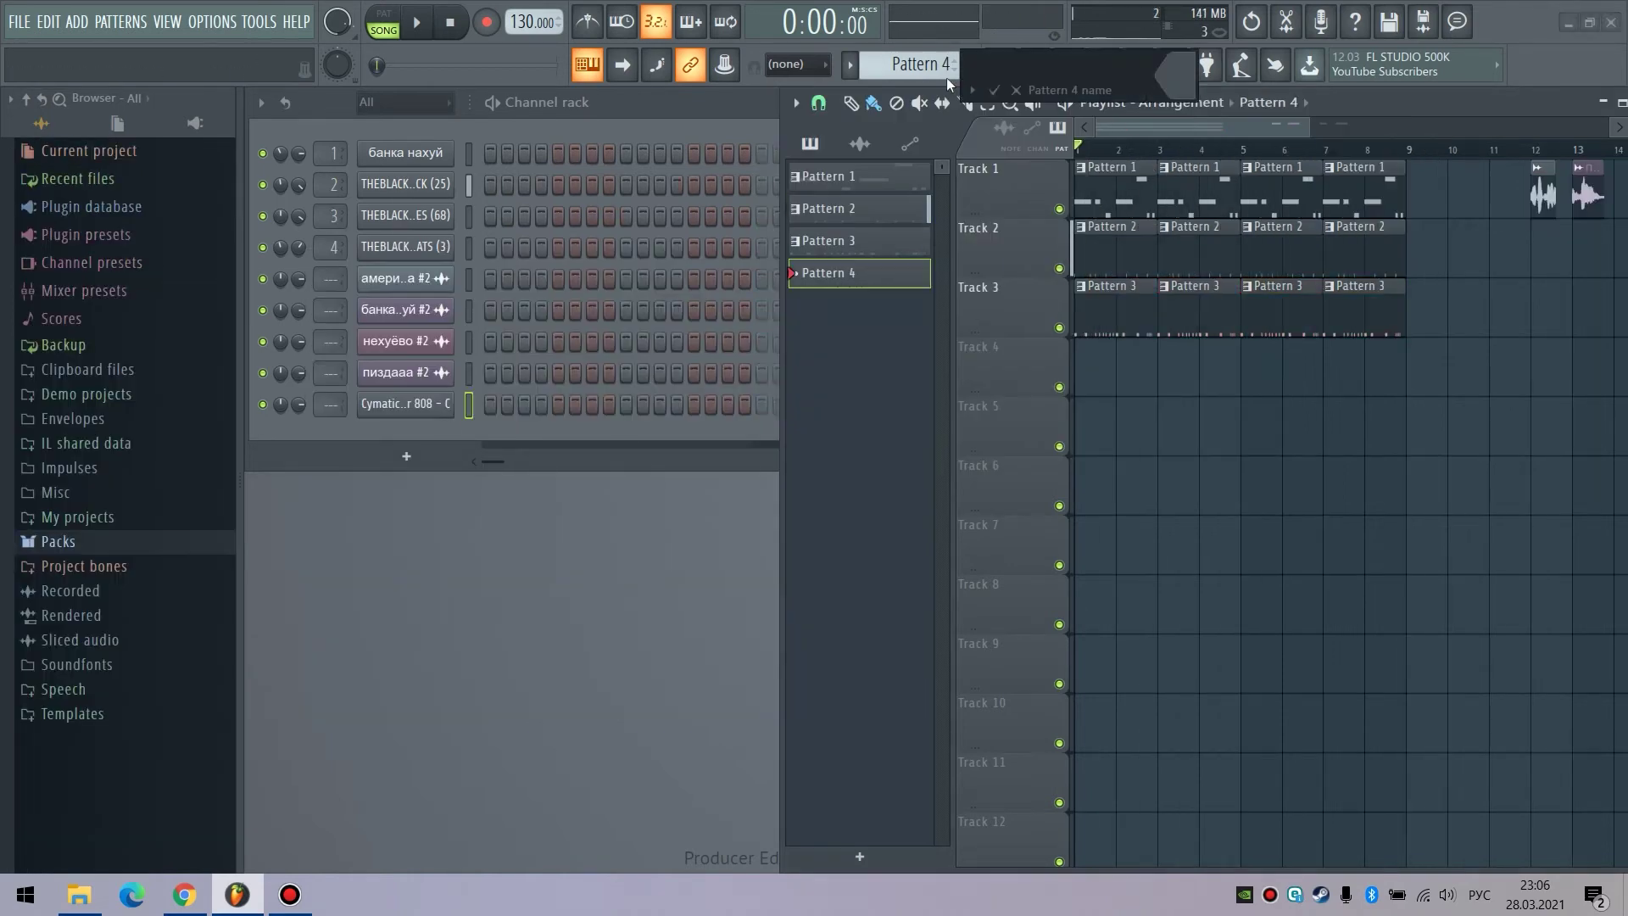
Step: Write the 808 notes in Pattern 4's piano roll, putting bar 4's last long note on F5 with a short A6 slide at its start
key("F7")
scroll(545, 404, "up", 2)
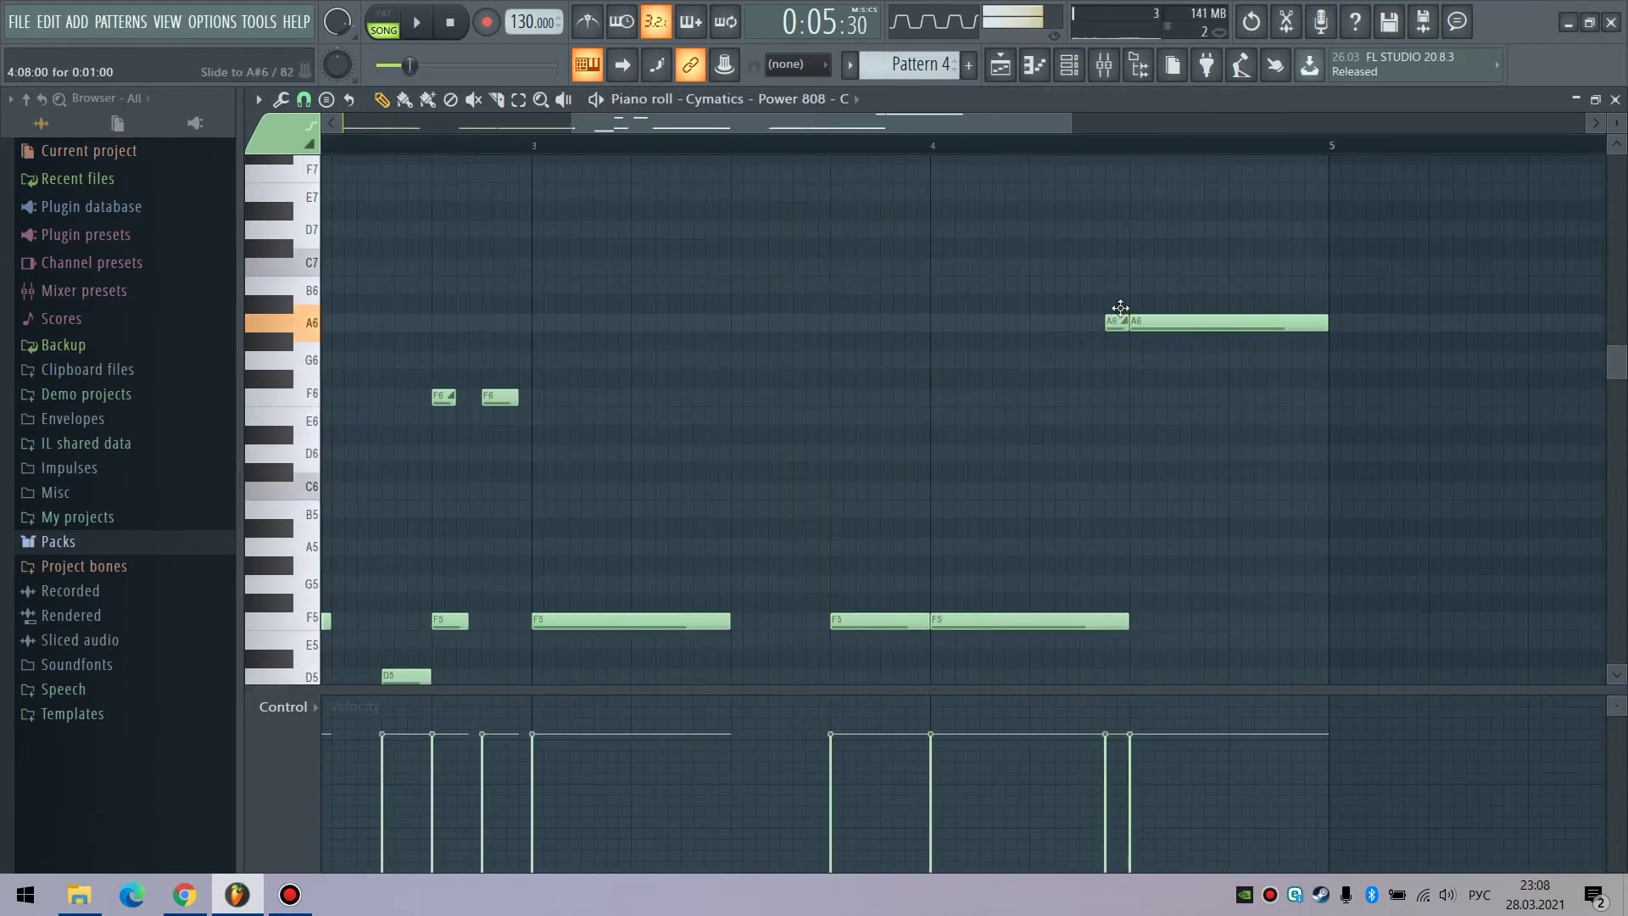
left_click_drag(1156, 328, 1166, 631)
left_click_drag(1116, 321, 1140, 321)
key("space")
key("space")
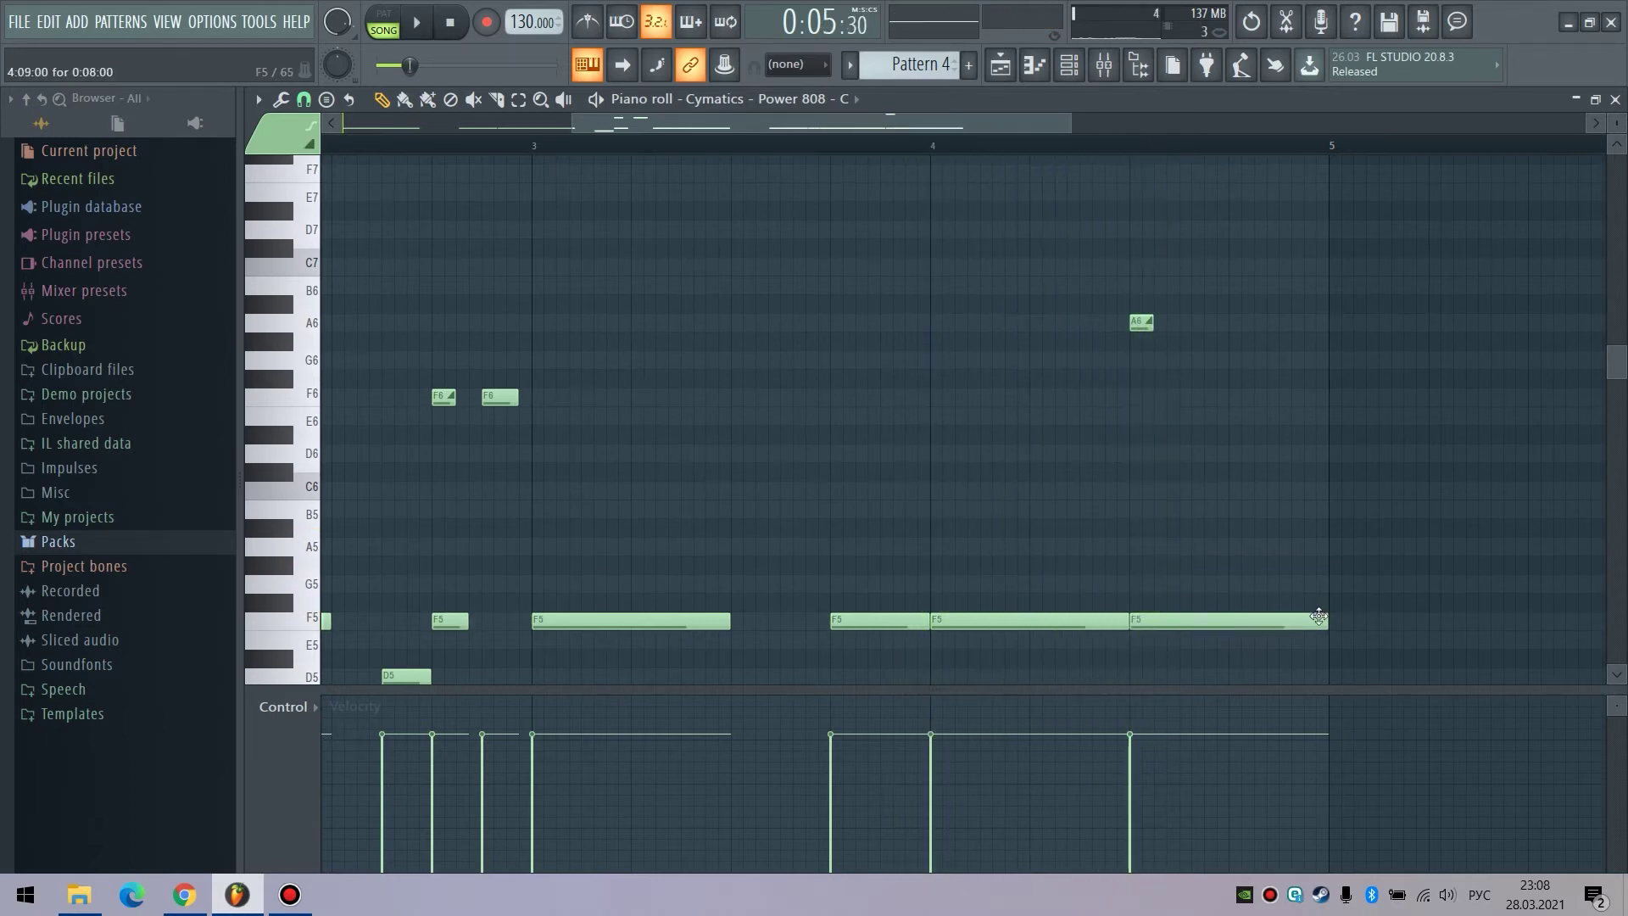
Step: Shorten the last F5 note in bar 4 and add a higher slide note near C7, auditioning the 808 line
left_click_drag(1060, 127, 1008, 126)
key("space")
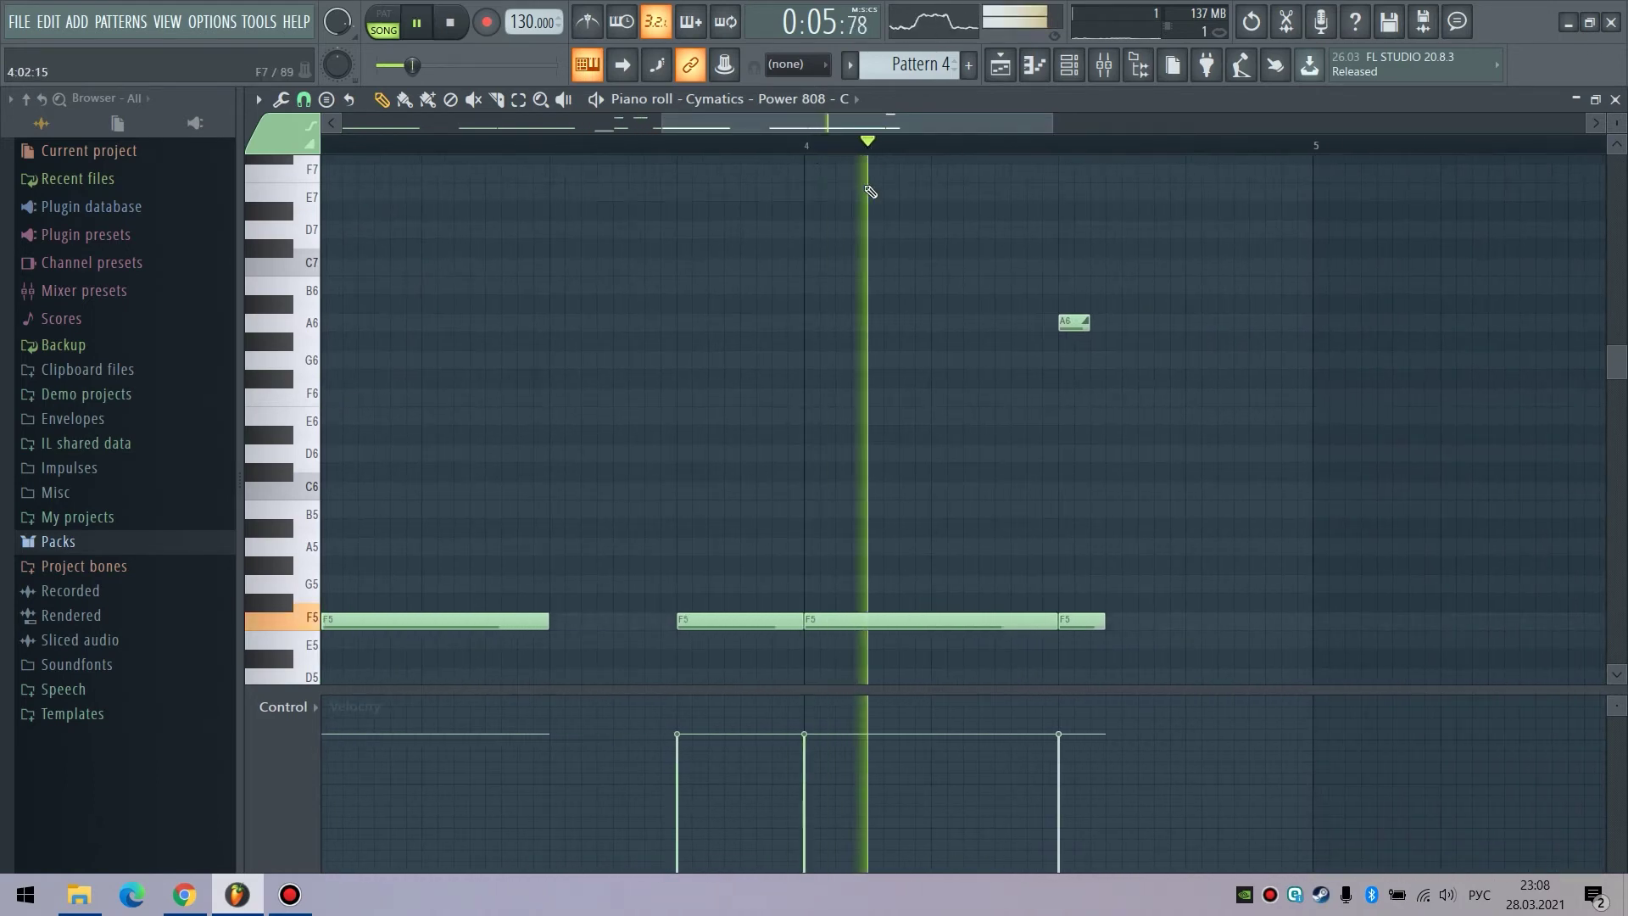
left_click(319, 281)
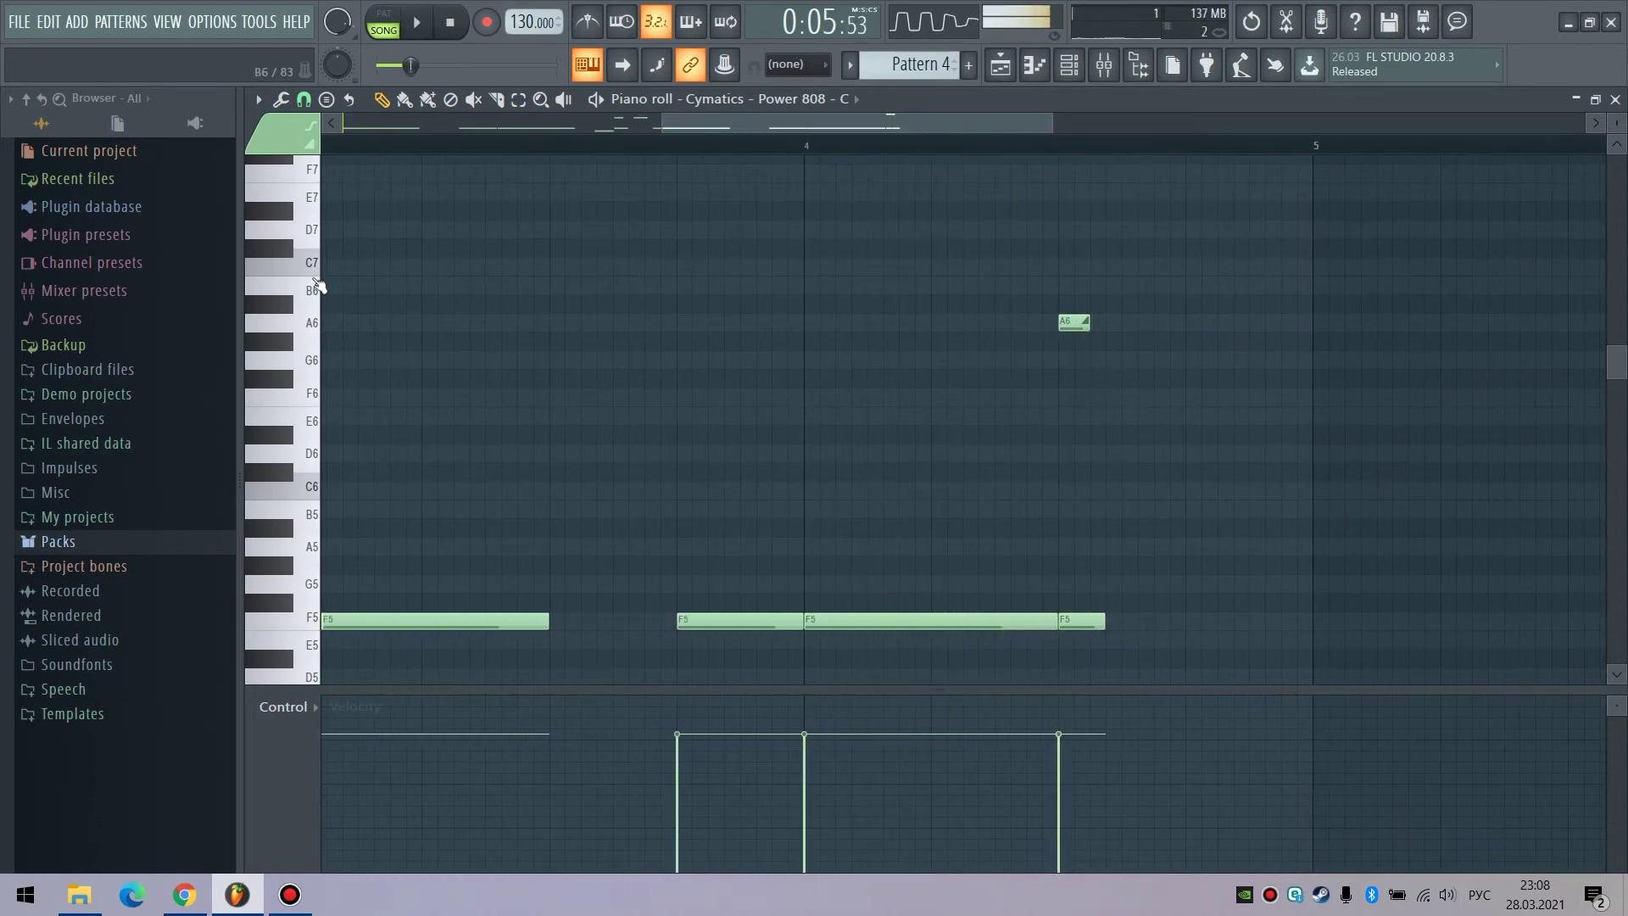
left_click_drag(1096, 267, 1128, 267)
key("space")
key("space")
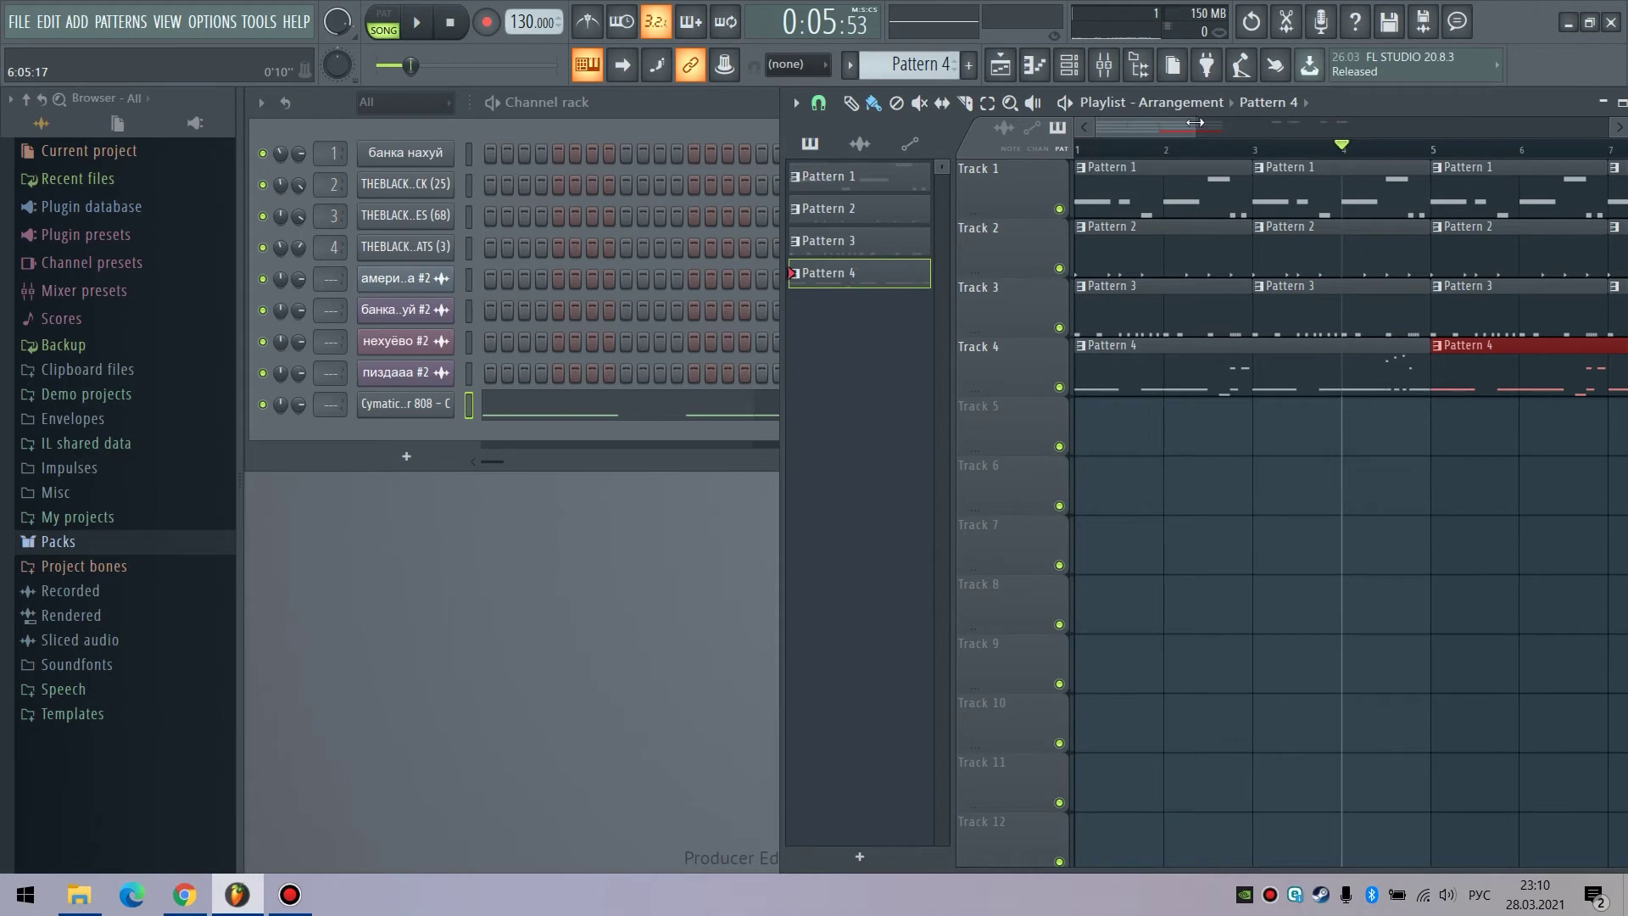
Step: Extend Patterns 2, 3 and 4 on their tracks from bar 9 to bar 17 while the arrangement plays
left_click_drag(1195, 122, 1395, 124)
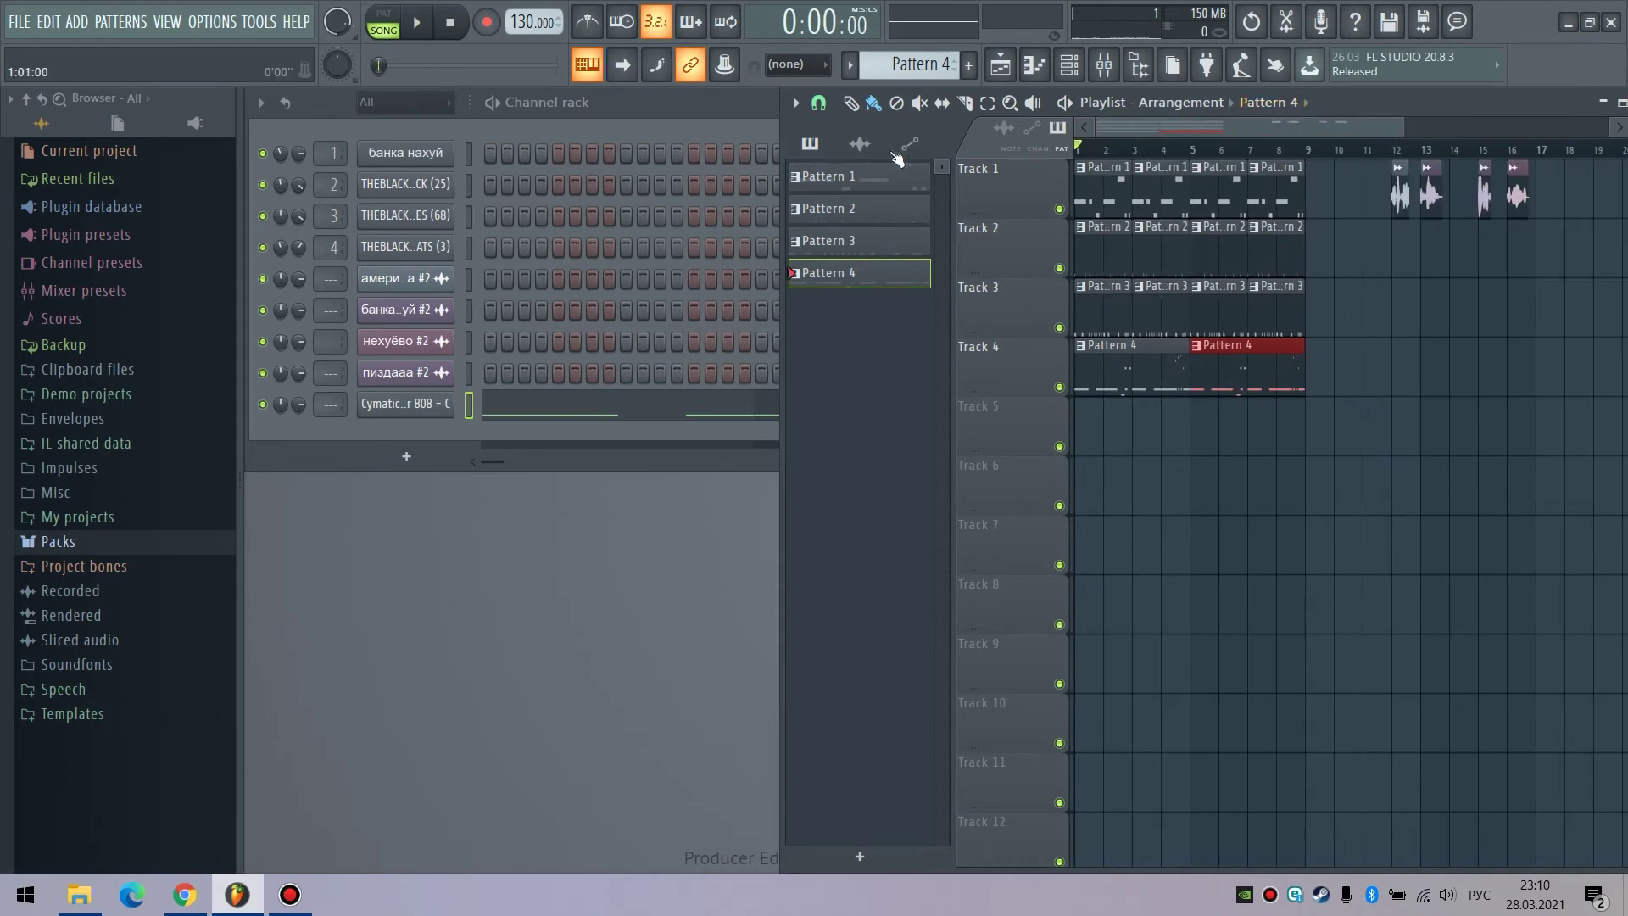
key("space")
mouse_move(1401, 125)
left_mouse_down()
mouse_move(1205, 126)
mouse_move(1384, 125)
left_mouse_up()
left_click(1305, 237)
left_click_drag(1332, 256, 1561, 255)
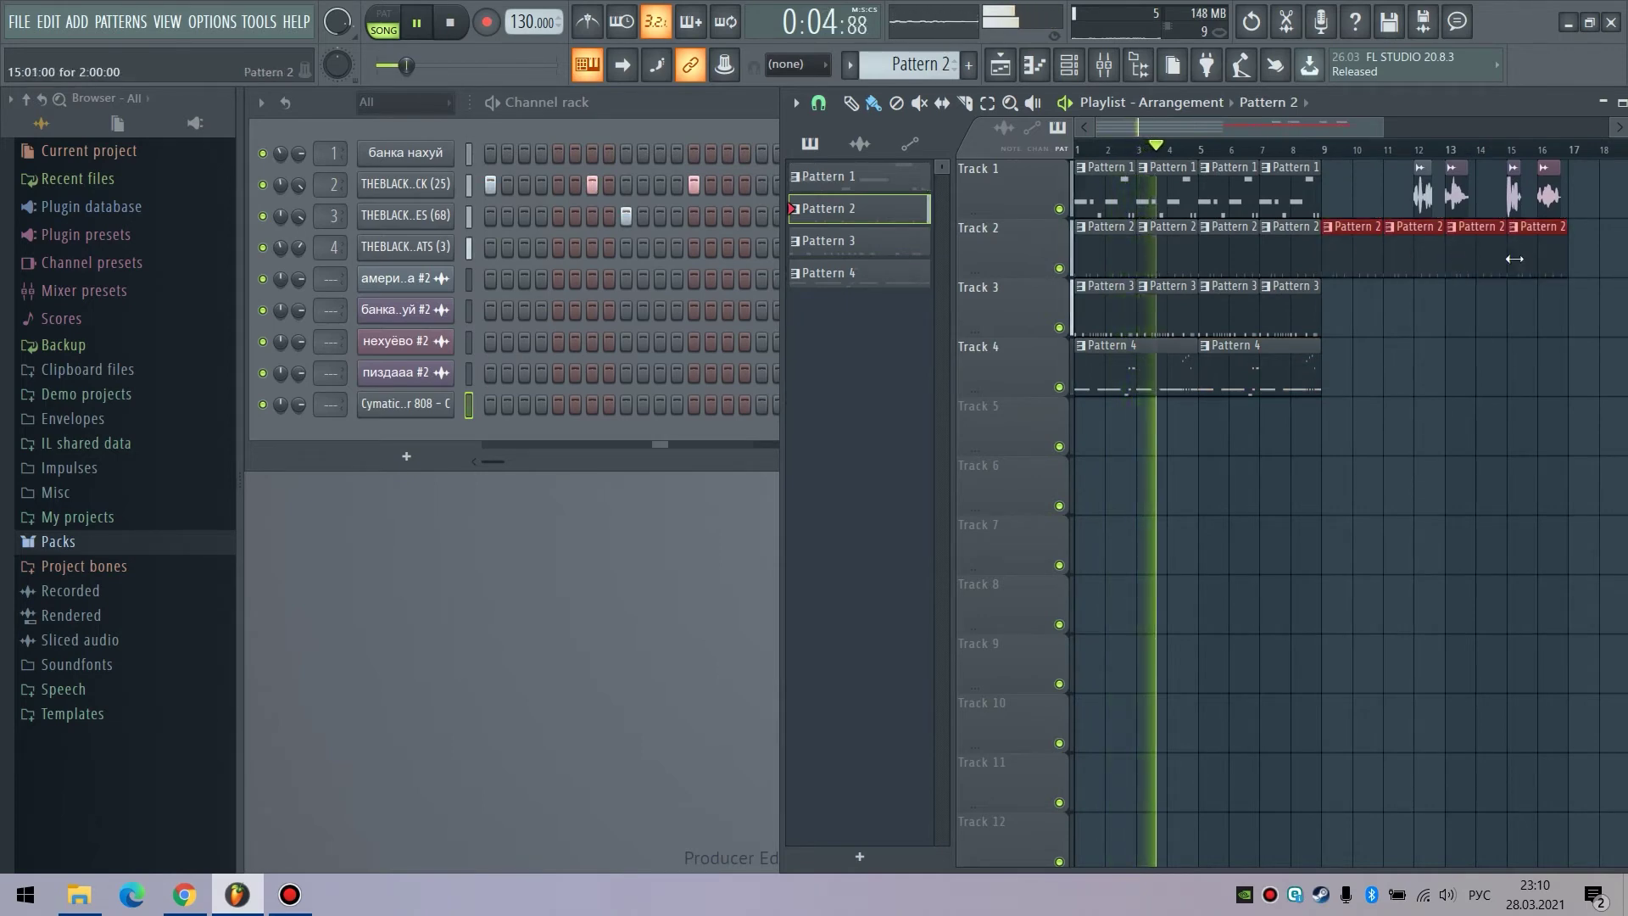
left_click(1304, 316)
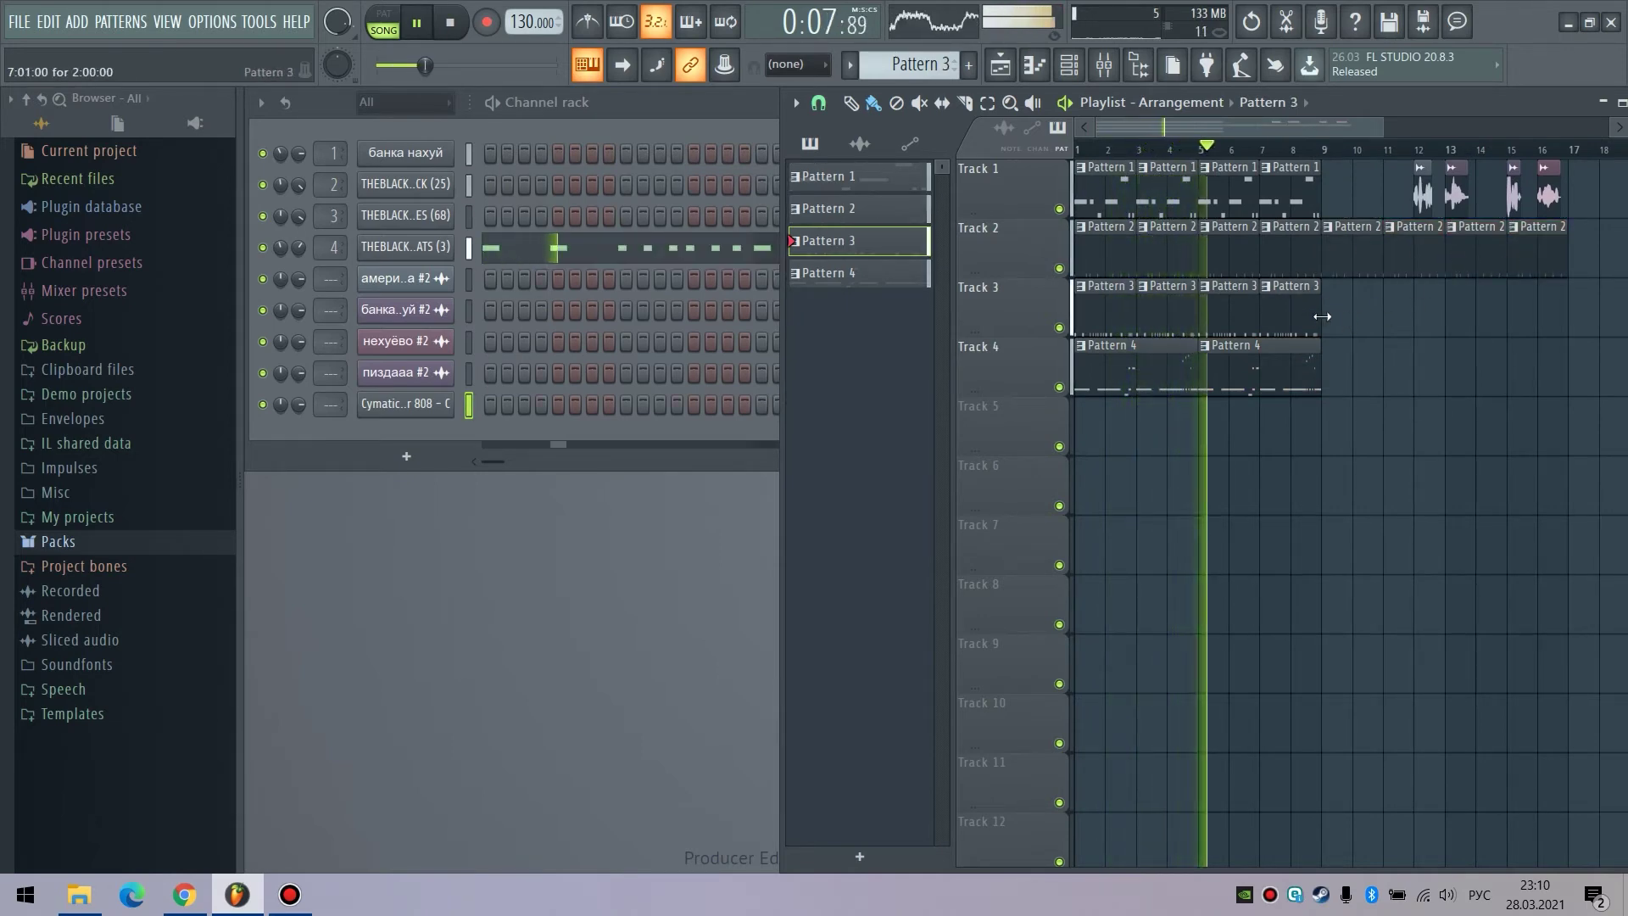
left_click_drag(1322, 316, 1391, 318)
left_click_drag(1321, 371, 1480, 365)
mouse_move(1382, 128)
left_mouse_down()
mouse_move(1277, 129)
mouse_move(1375, 130)
left_mouse_up()
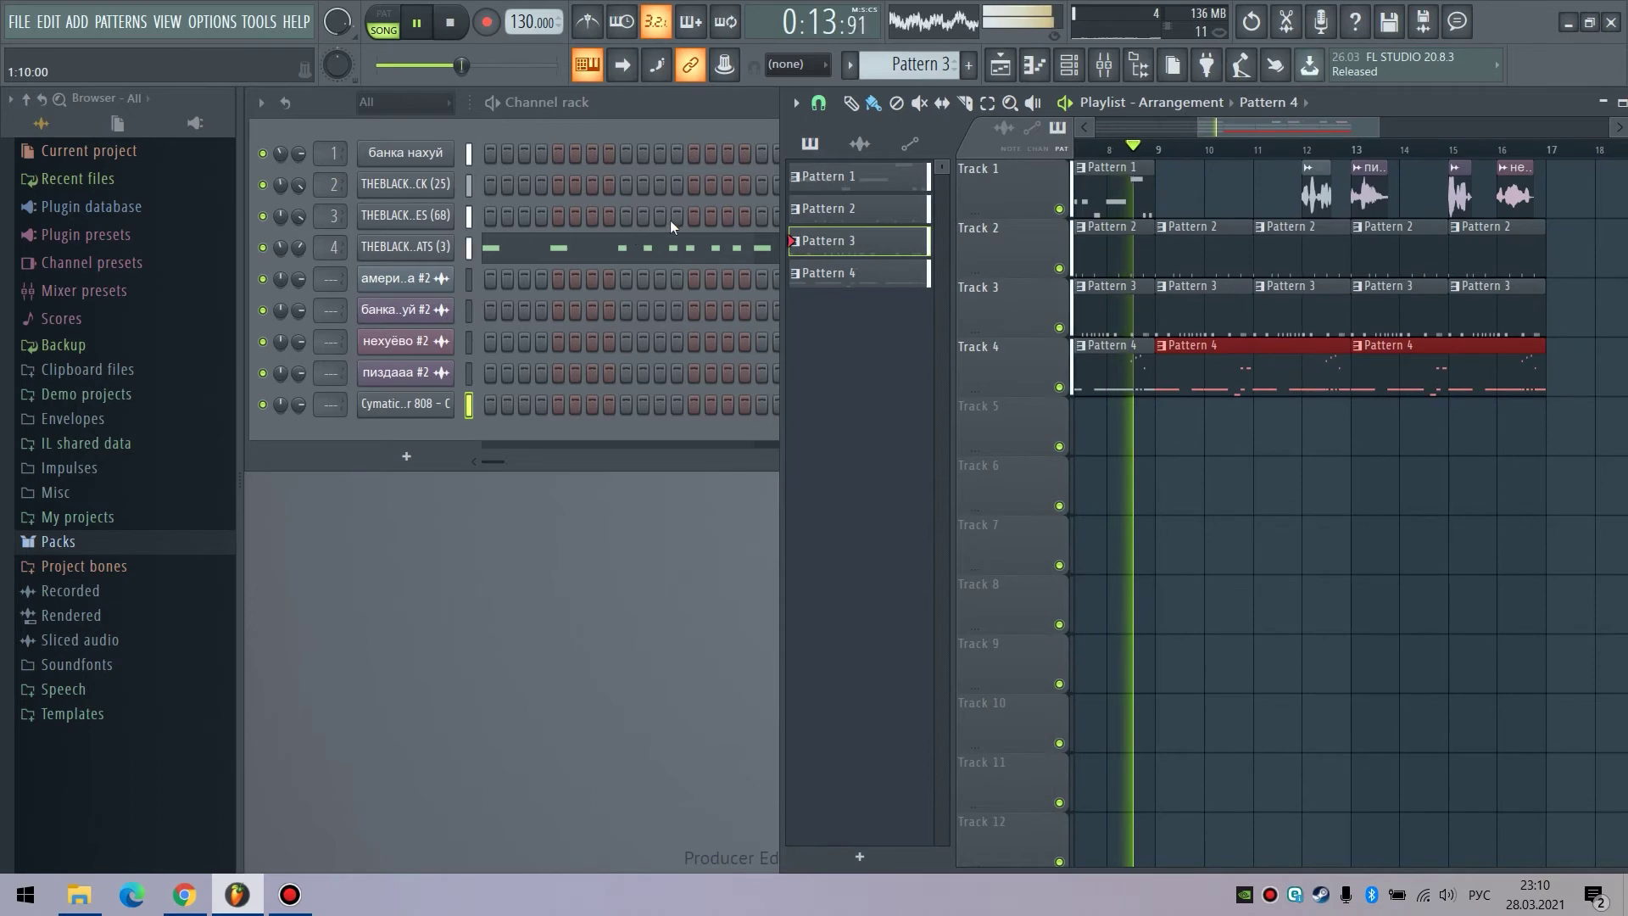
key("space")
Step: Add Fruity Parametric EQ 2 to mixer Insert 1 and load its 20Hz + 18kHz cut preset
key("F9")
left_click(1402, 298)
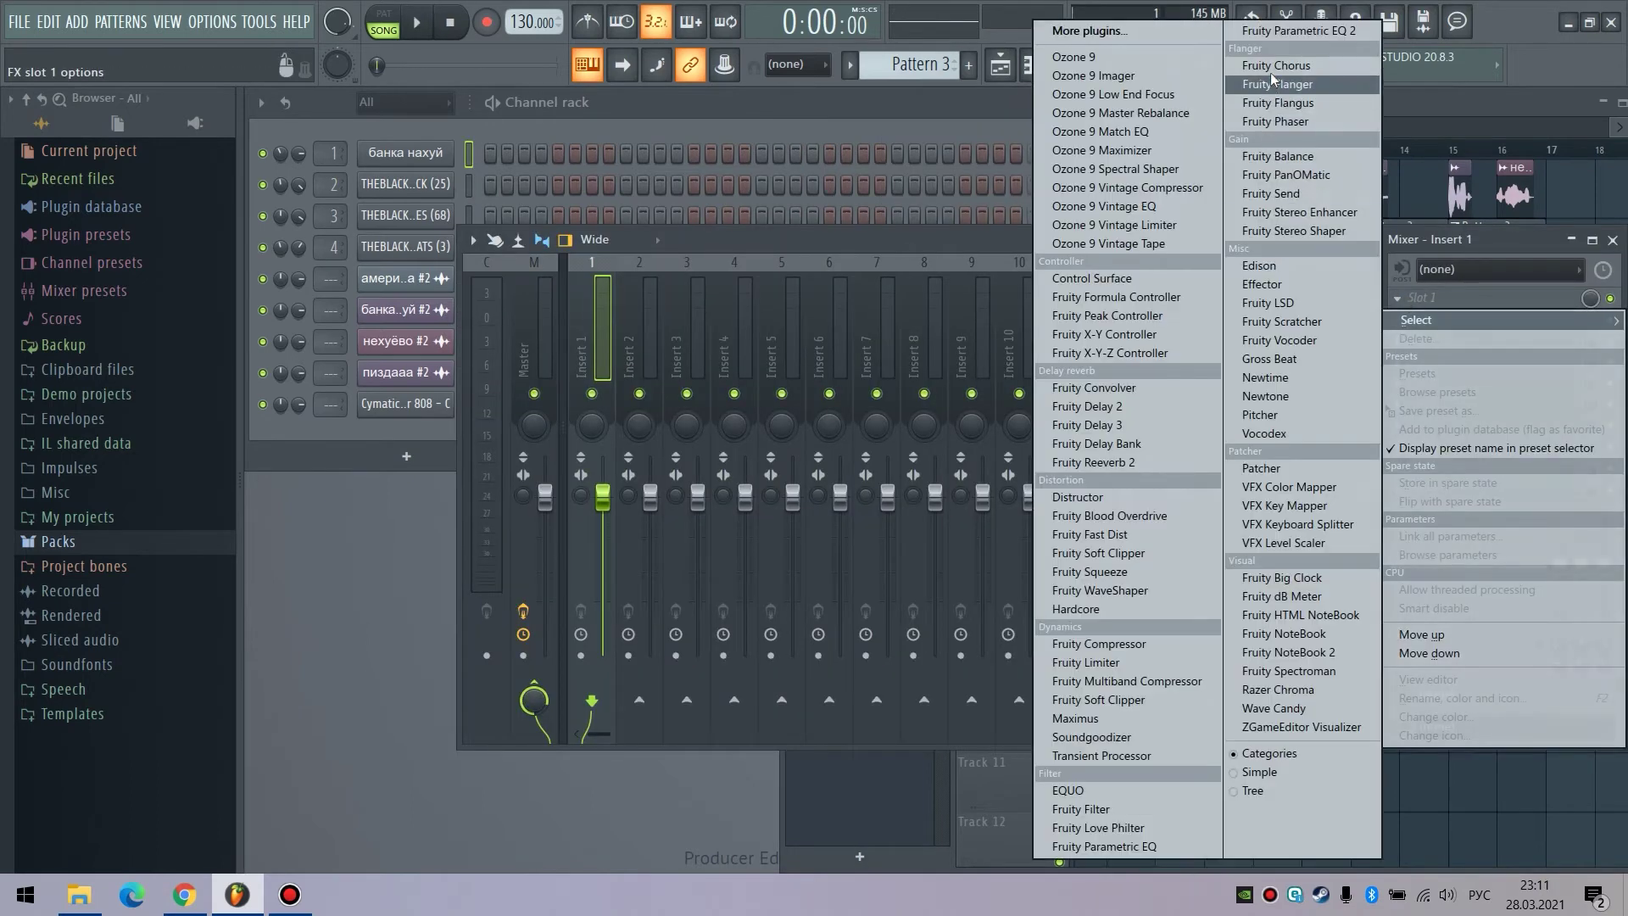
left_click(1297, 31)
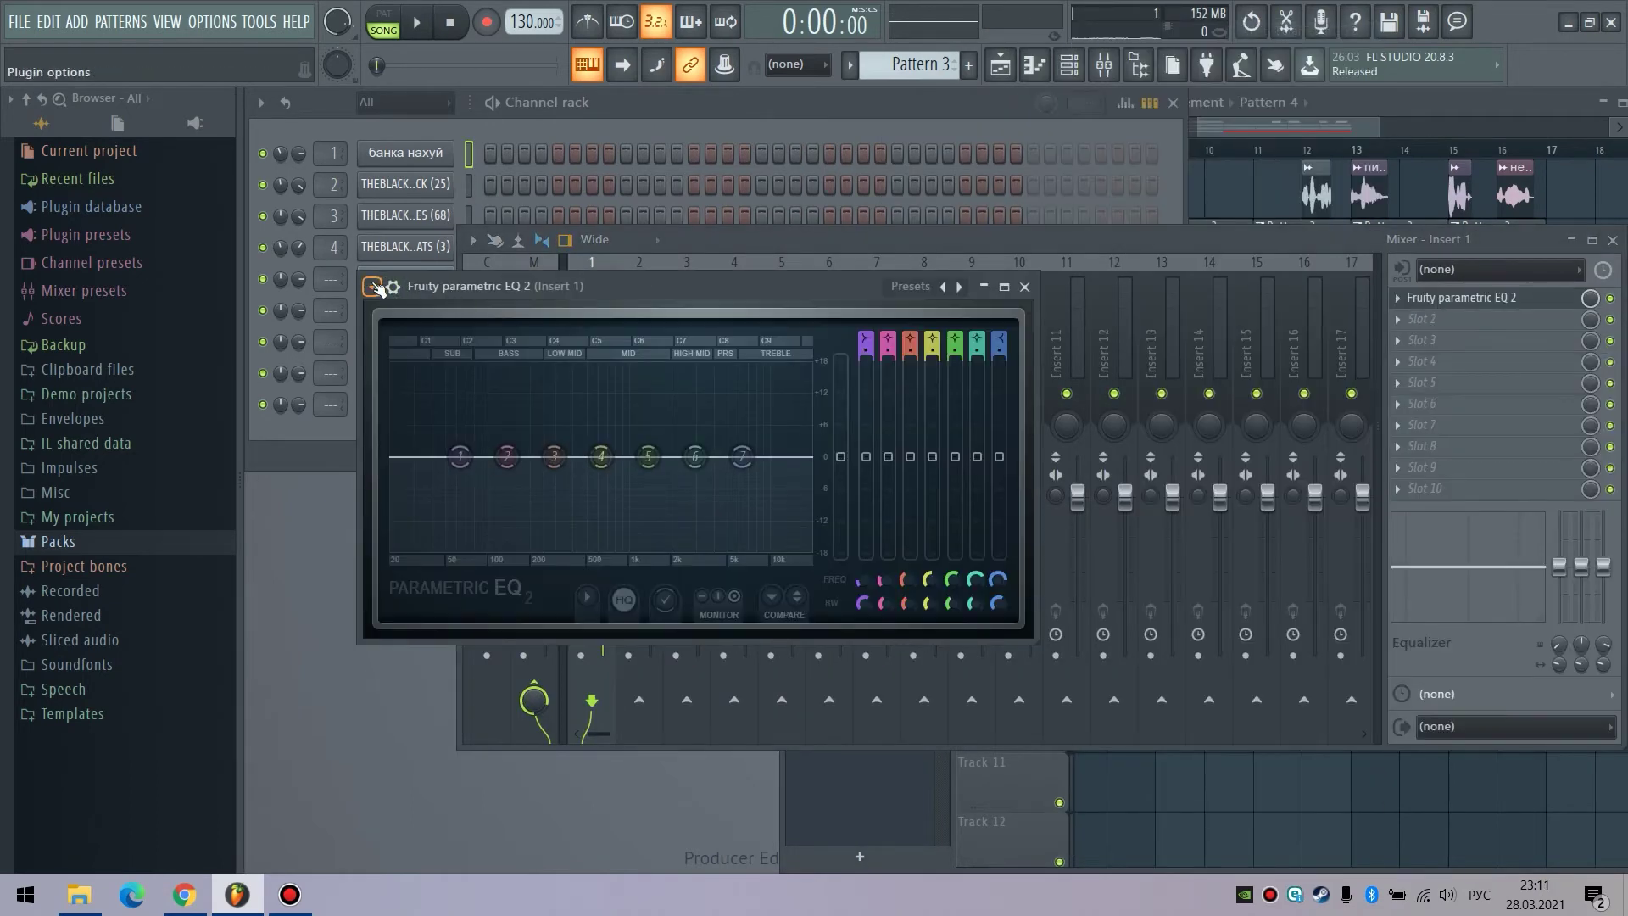
left_click(374, 287)
mouse_move(488, 361)
mouse_move(660, 364)
left_click(753, 363)
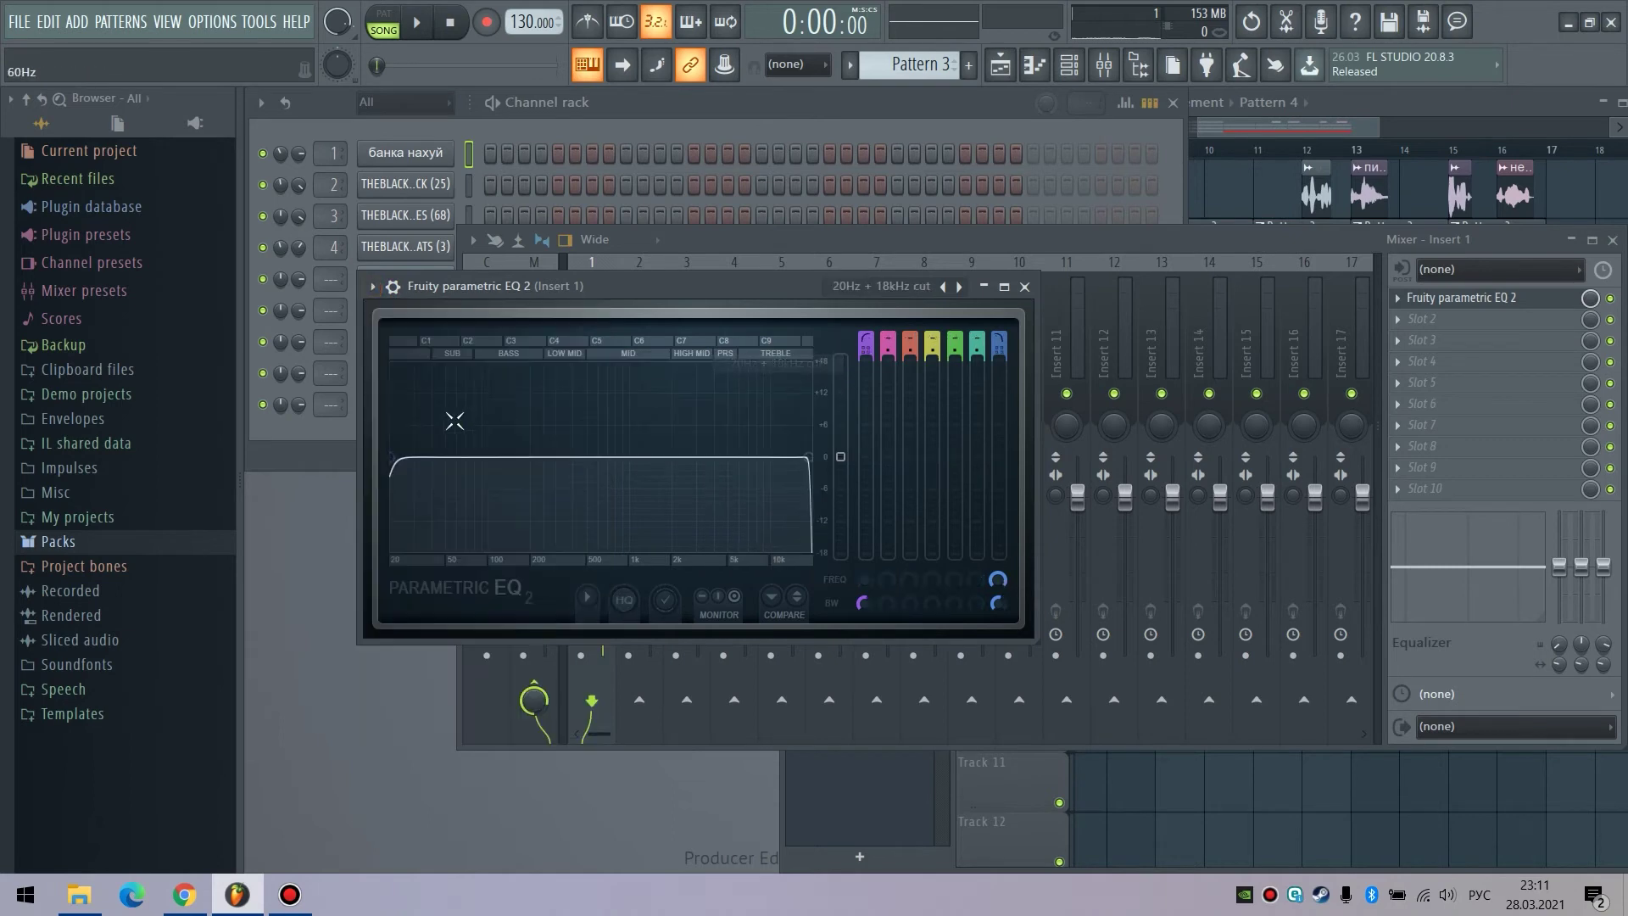
Step: Raise the EQ's high-pass band to about 200 Hz while auditioning the melody sample, and close the EQ
left_click_drag(392, 460, 533, 458)
key("z")
key("z")
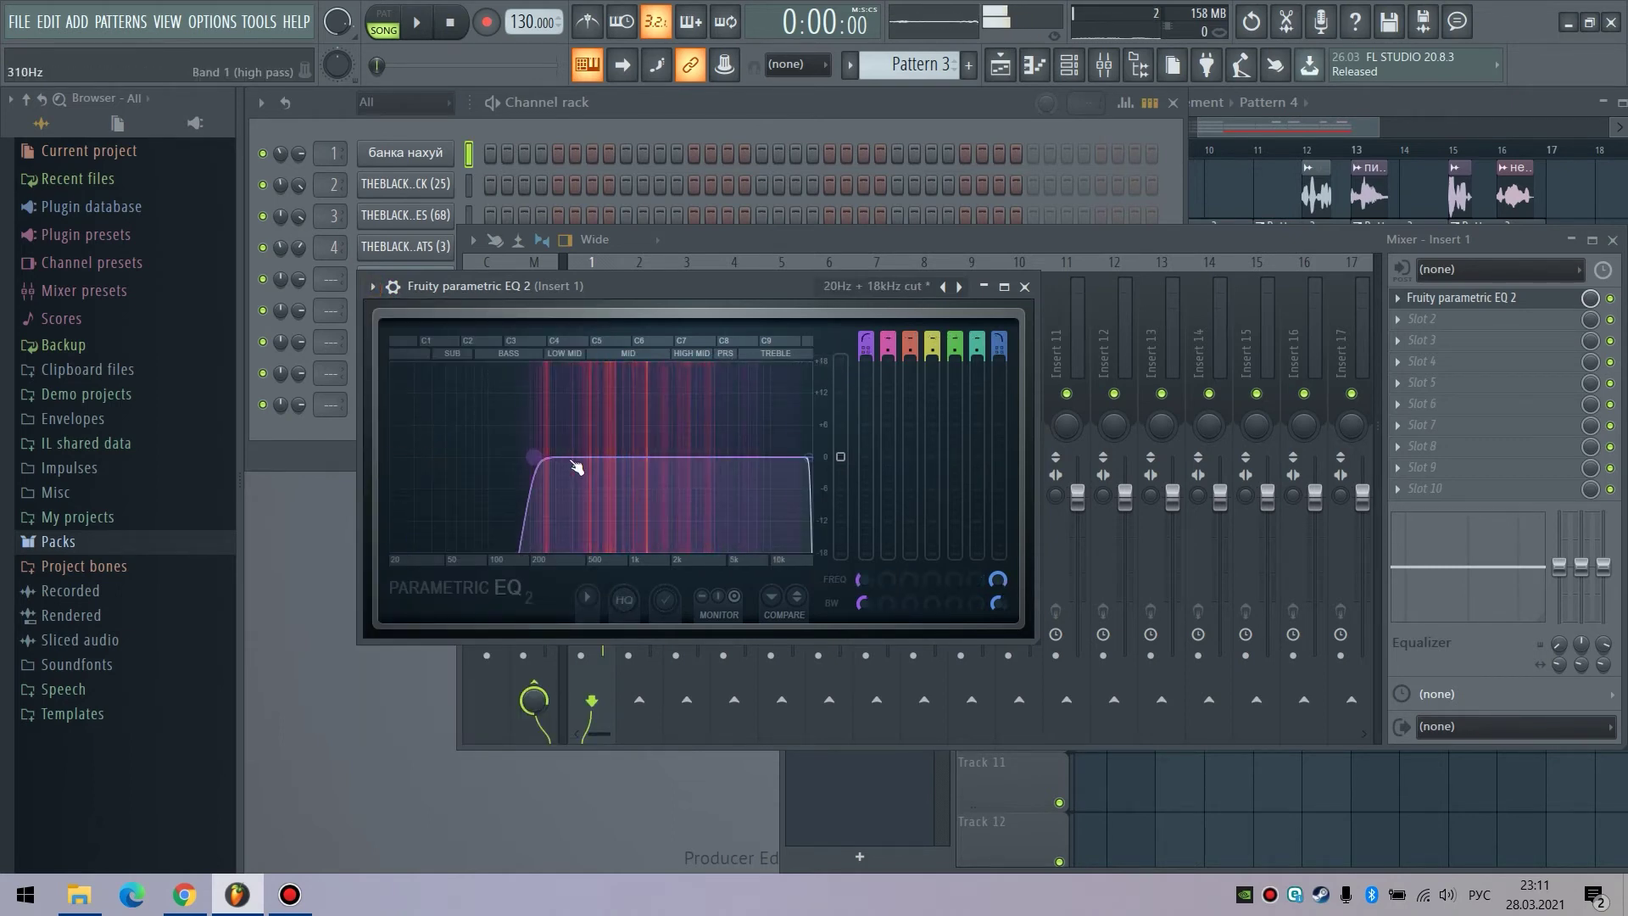
left_click_drag(934, 337, 934, 302)
left_click(1025, 286)
Step: Add Fruity Reeverb 2 to slot 2 of Insert 1, enlarge the room and adjust the early-reflection and wet levels by ear
left_click(1428, 320)
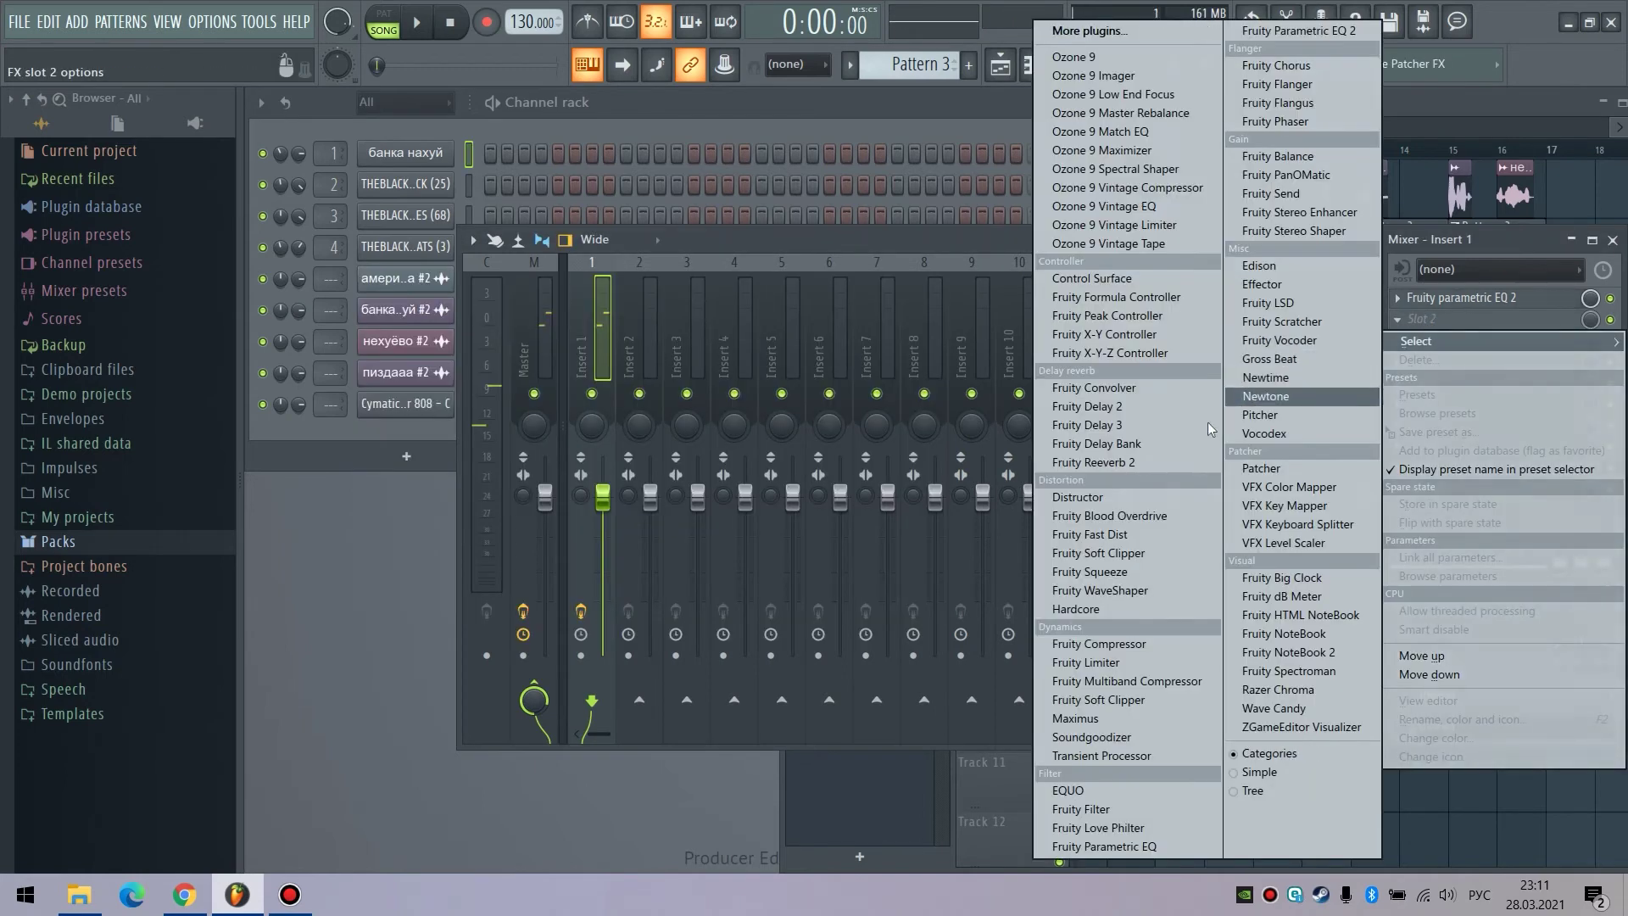
left_click(1151, 464)
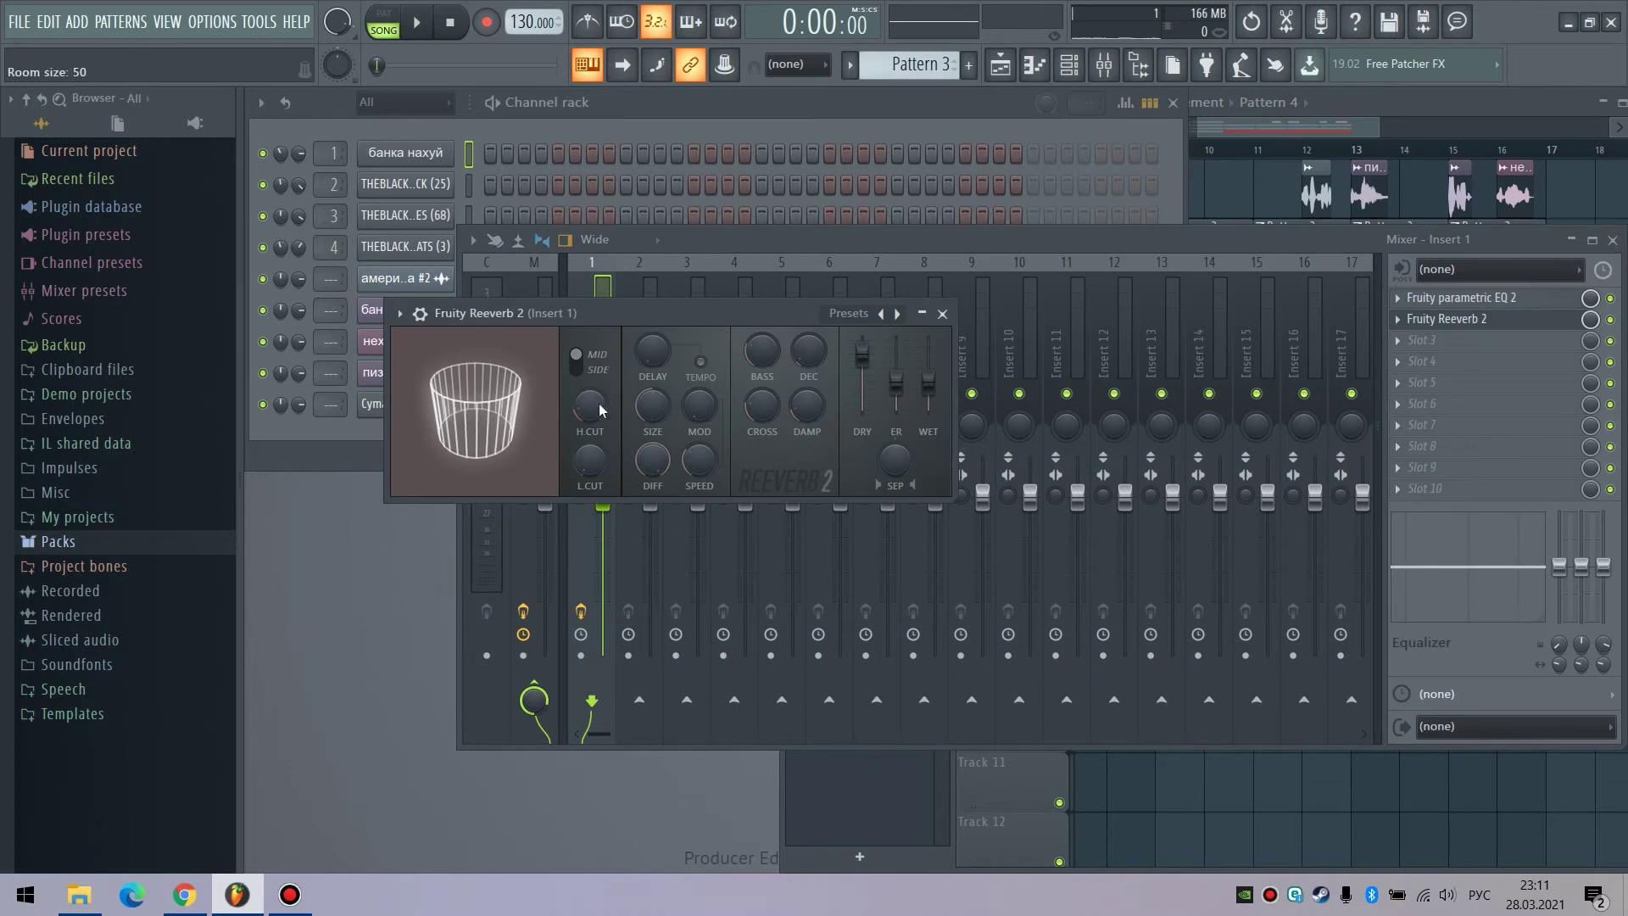
left_click_drag(488, 420, 501, 429)
key("z")
left_click_drag(900, 391, 932, 396)
key("z")
key("z")
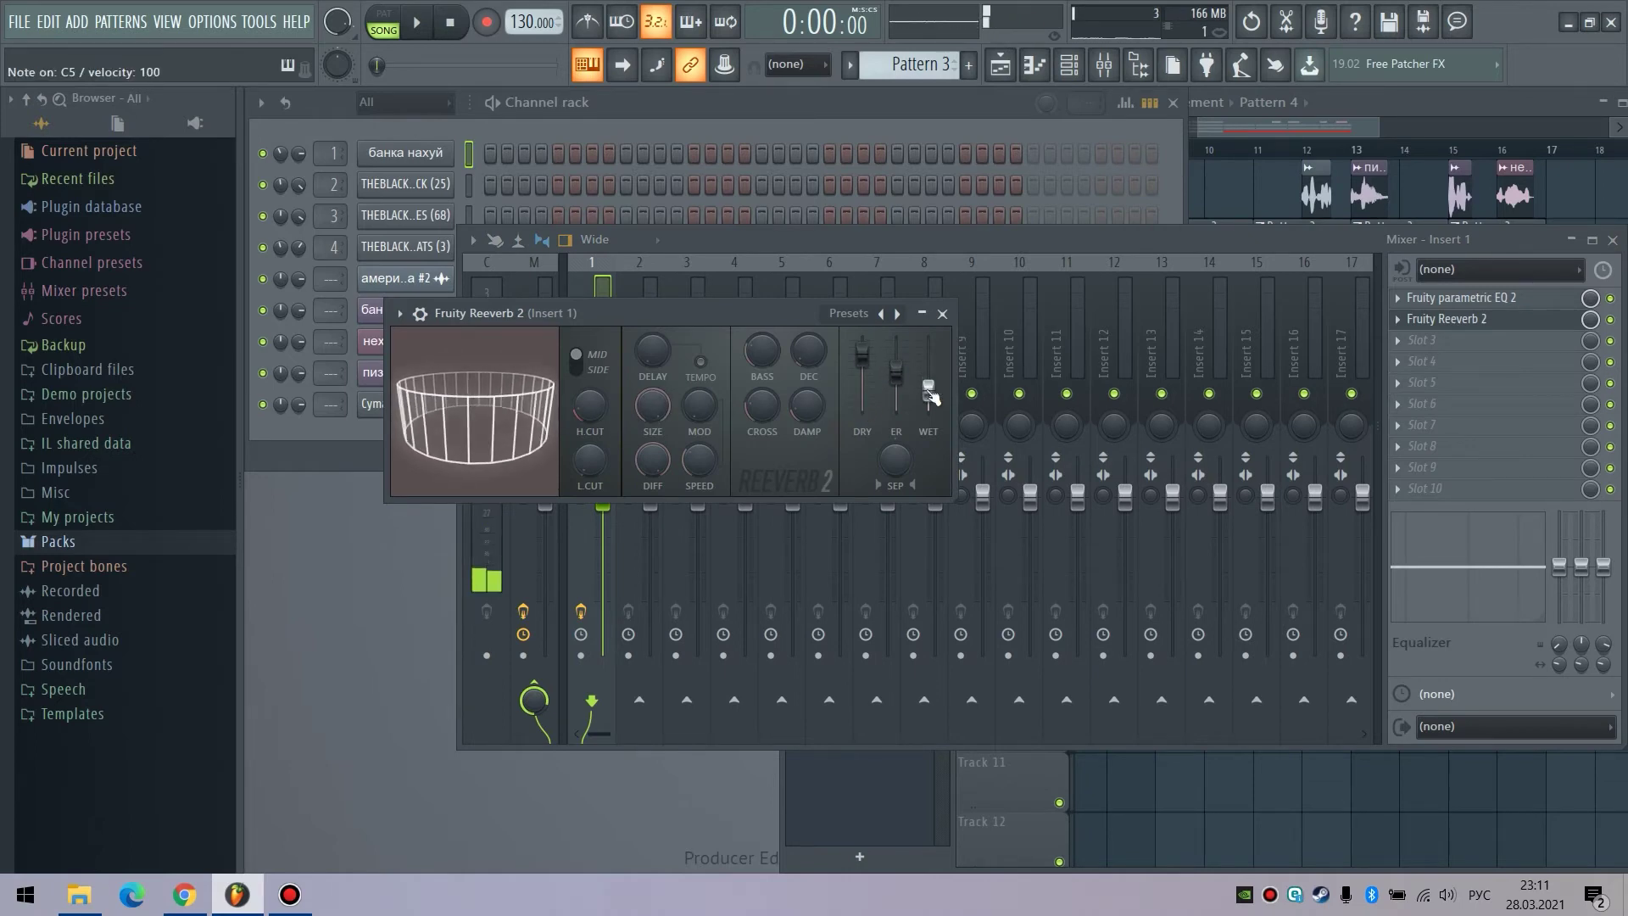
key("z")
key("z")
left_click_drag(653, 407, 653, 410)
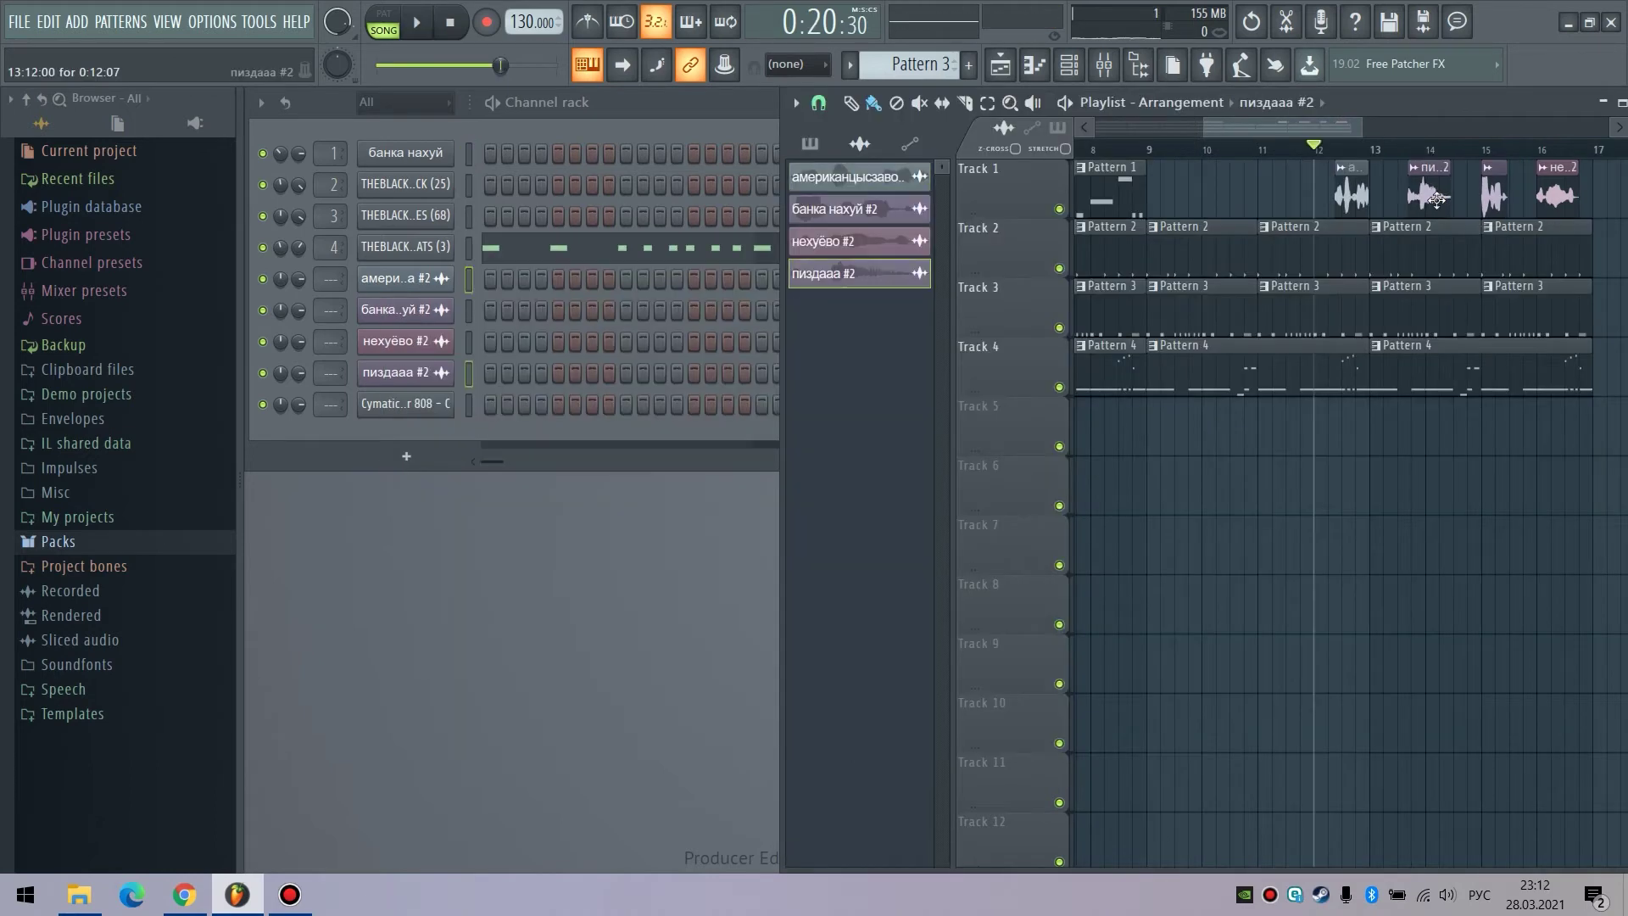
Step: Open the settings of the американцысзавода #2 voice sample and lengthen it with the time-stretch Time control
left_click_drag(1362, 130, 1279, 130)
left_click_drag(1262, 130, 1334, 131)
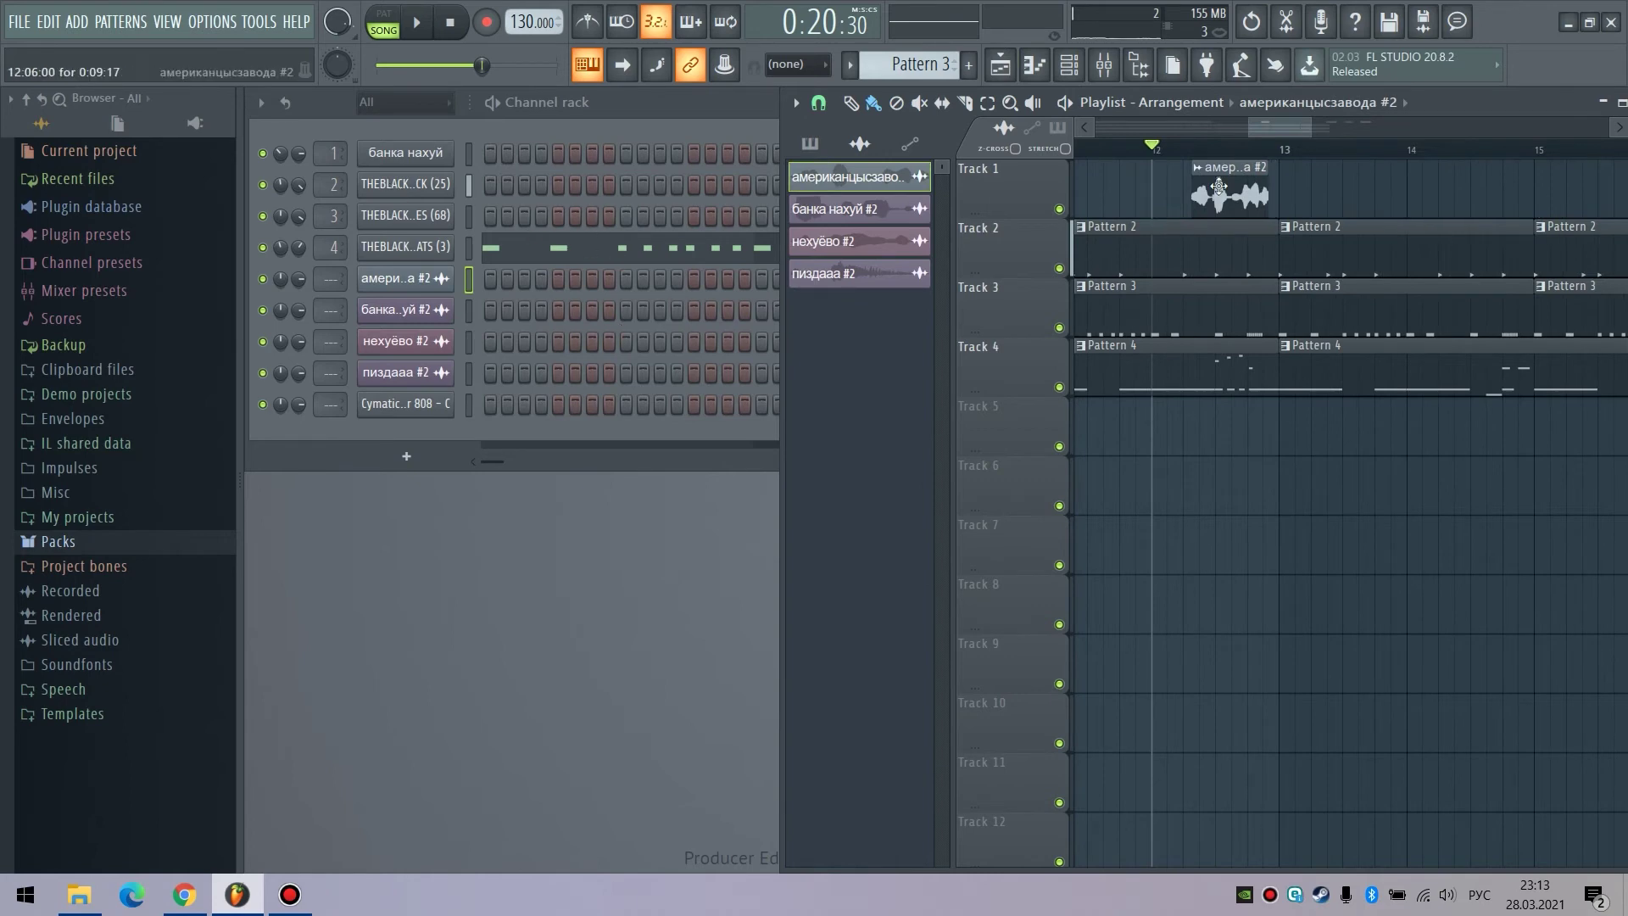
double_click(1218, 186)
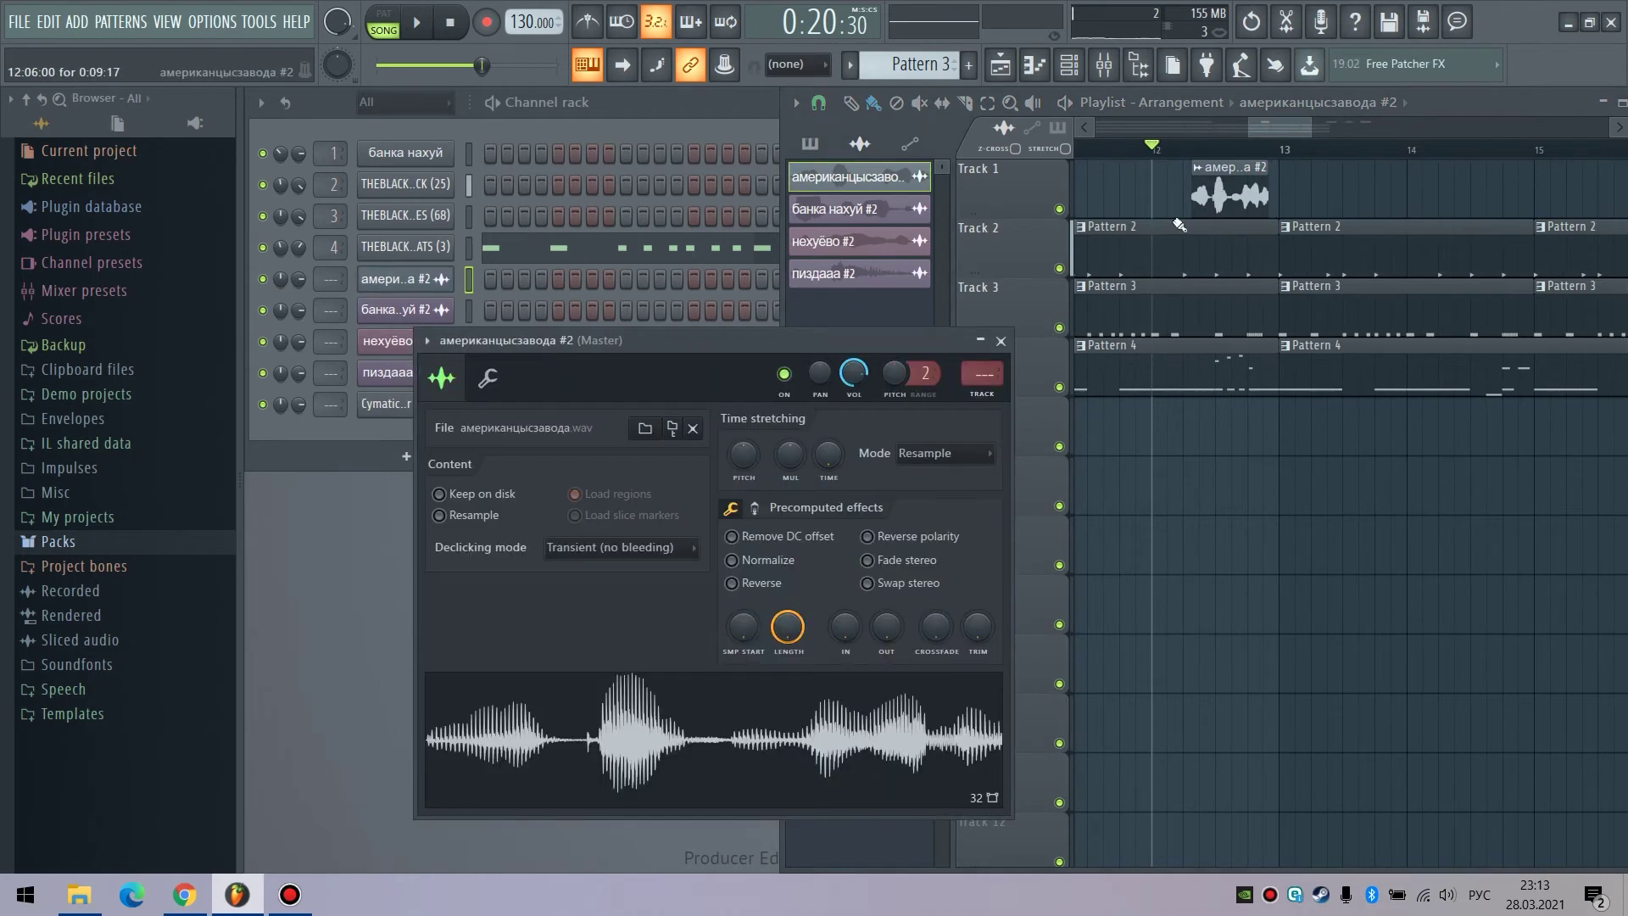
left_click(1001, 341)
left_click(424, 130)
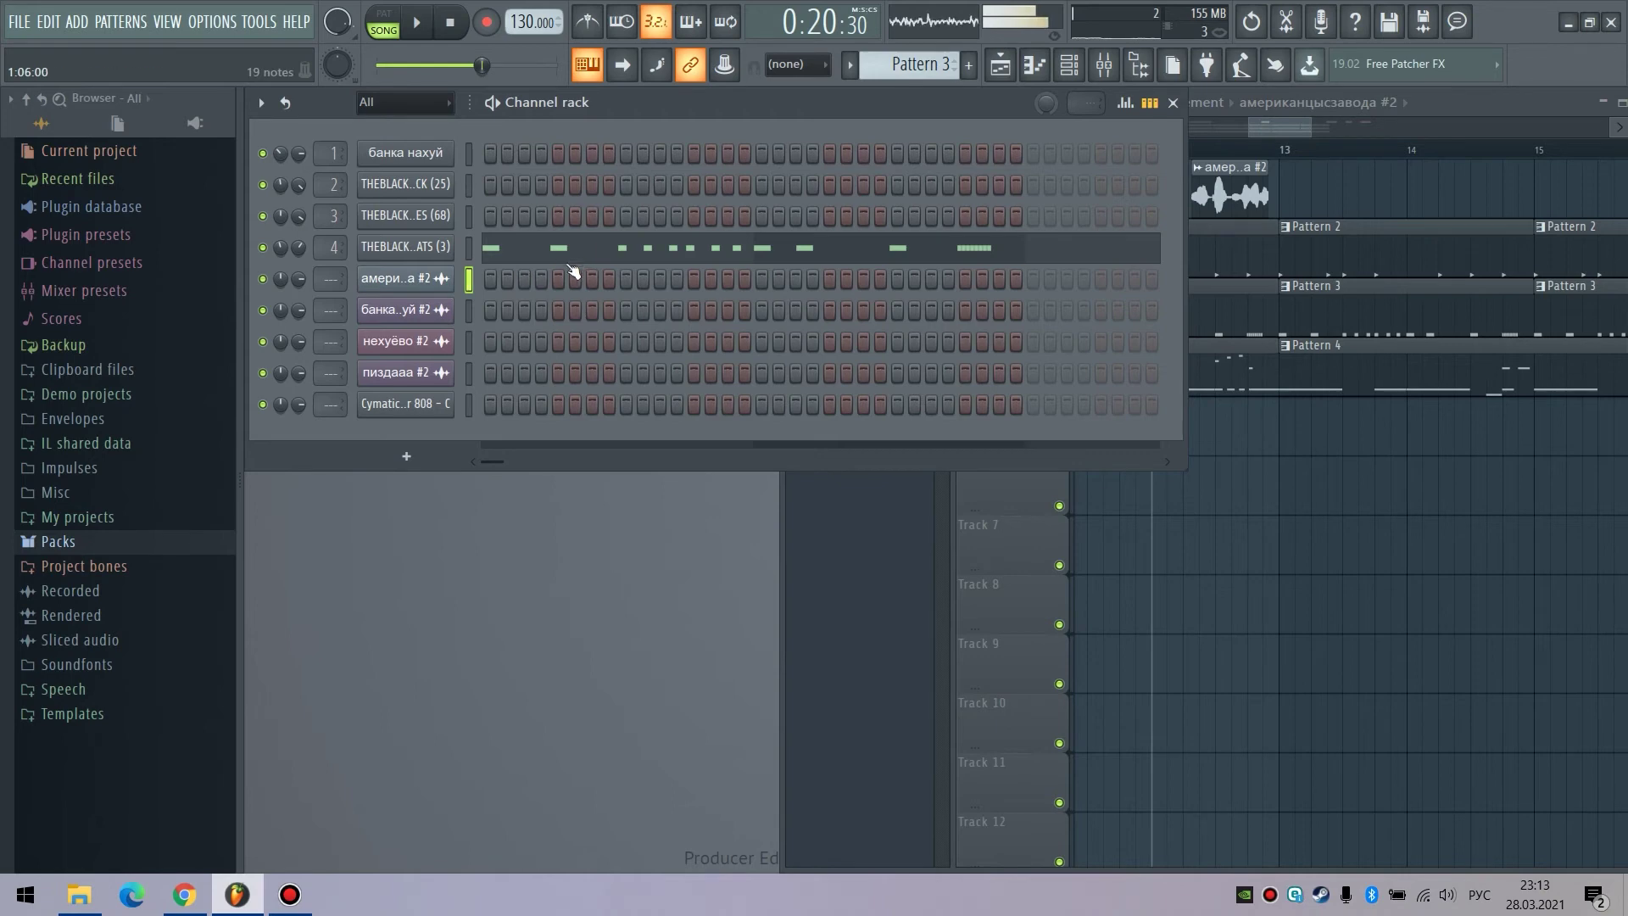
left_click(424, 279)
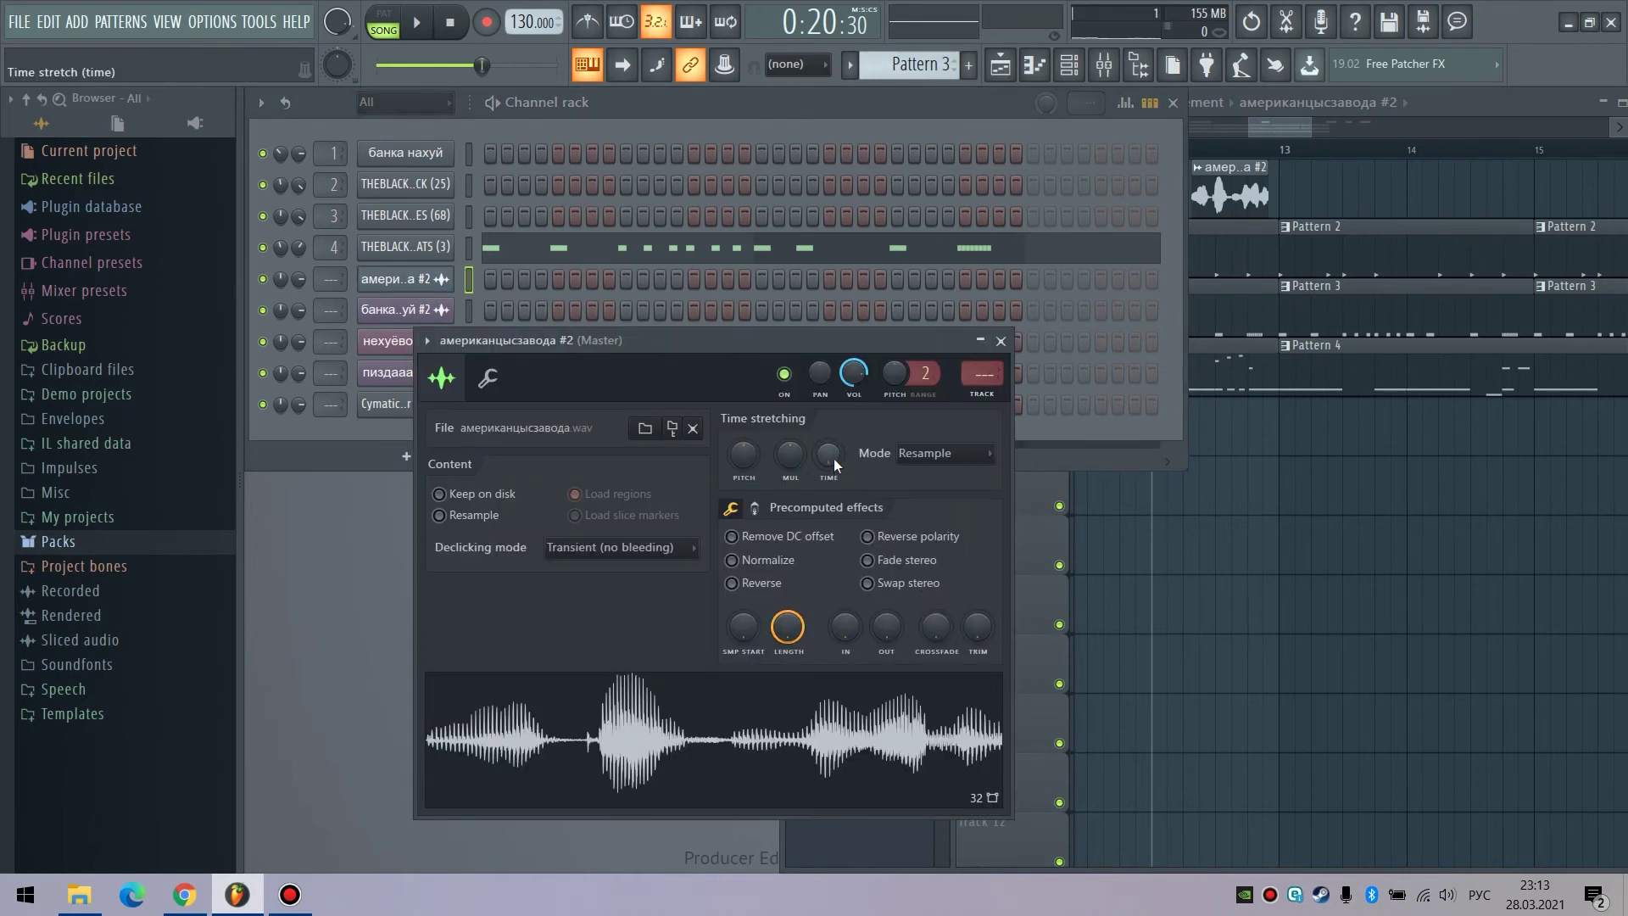
mouse_move(828, 454)
left_mouse_down()
mouse_move(829, 441)
mouse_move(829, 468)
left_mouse_up()
Step: Audition the stretched voice sample in the arrangement, reset its pitch shift and set its stretch mode to Auto
left_click(1257, 134)
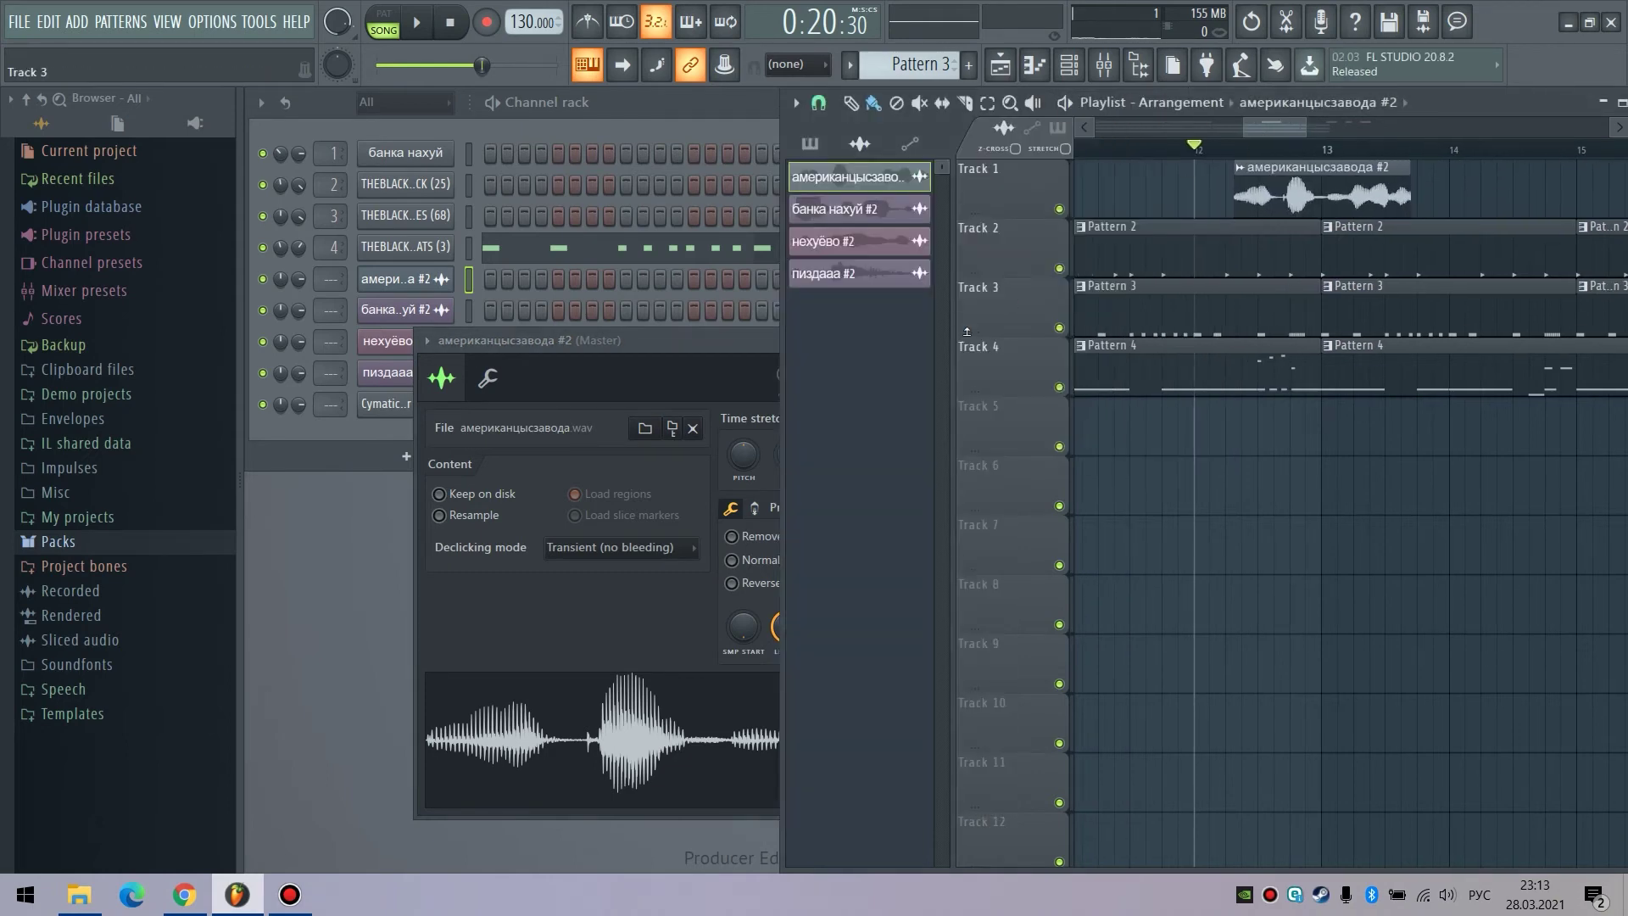
key("space")
key("space")
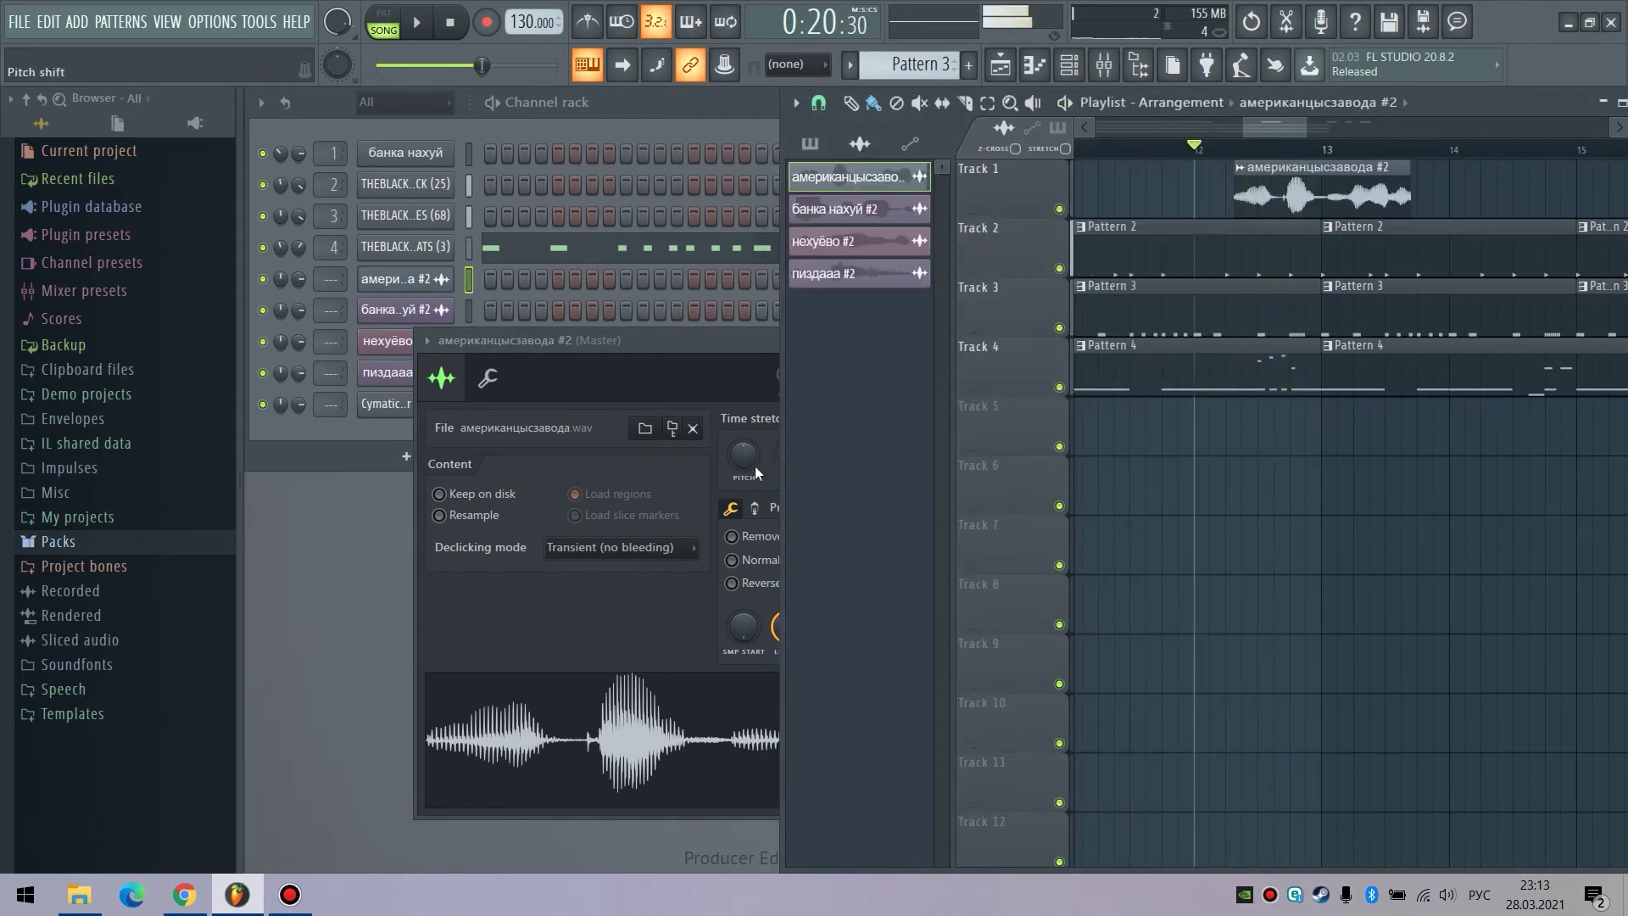
left_click(753, 476)
key("space")
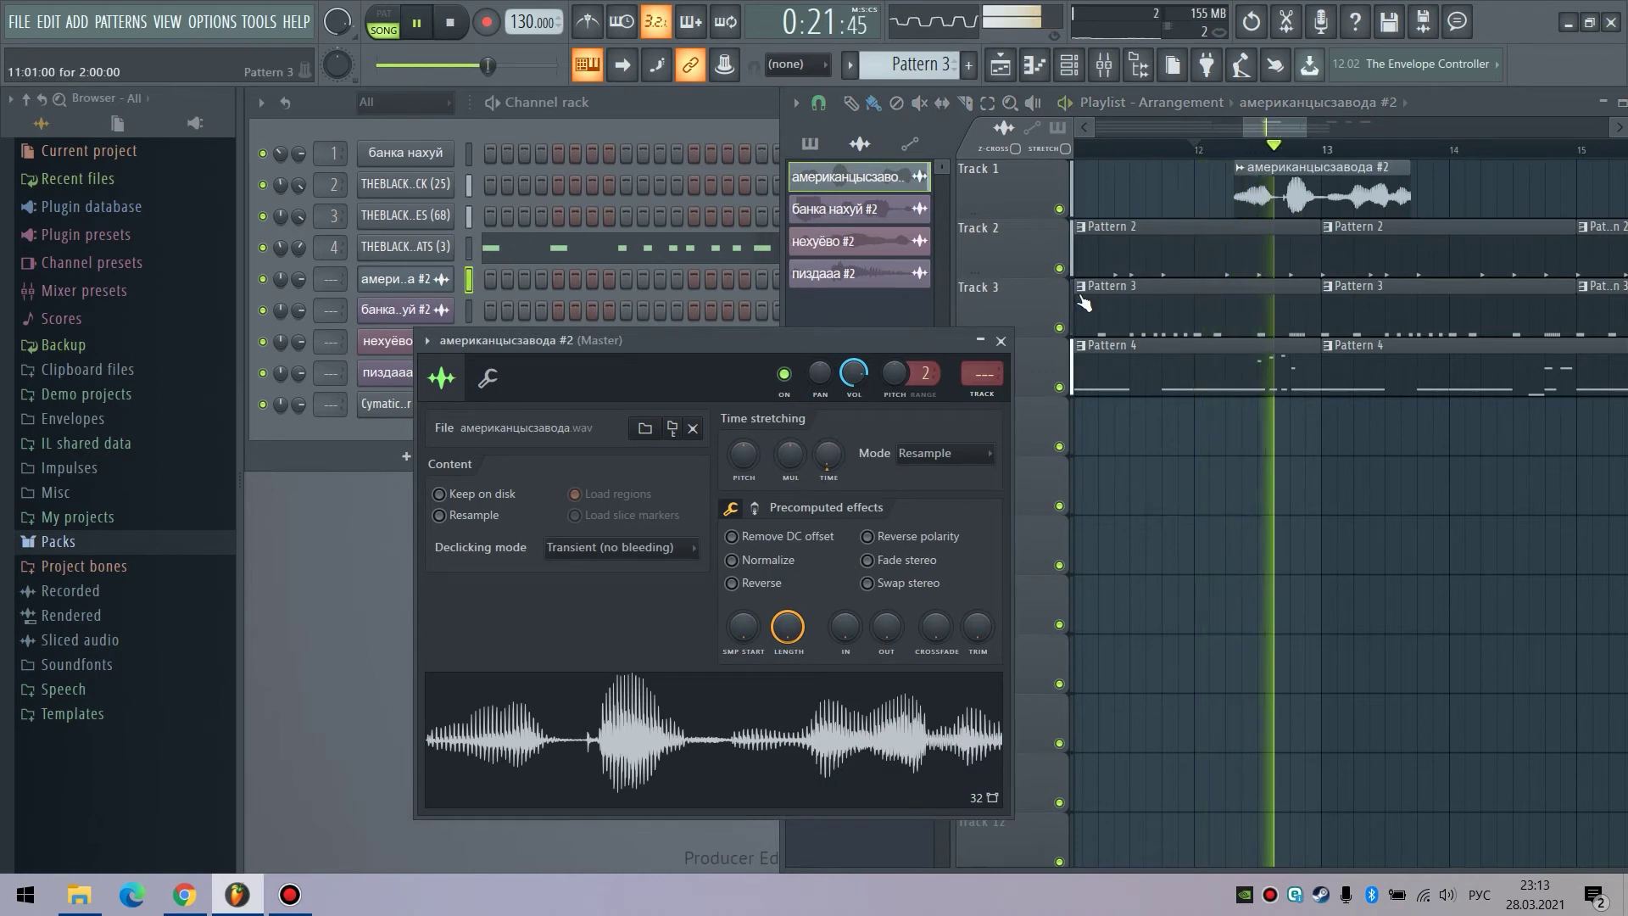
key("space")
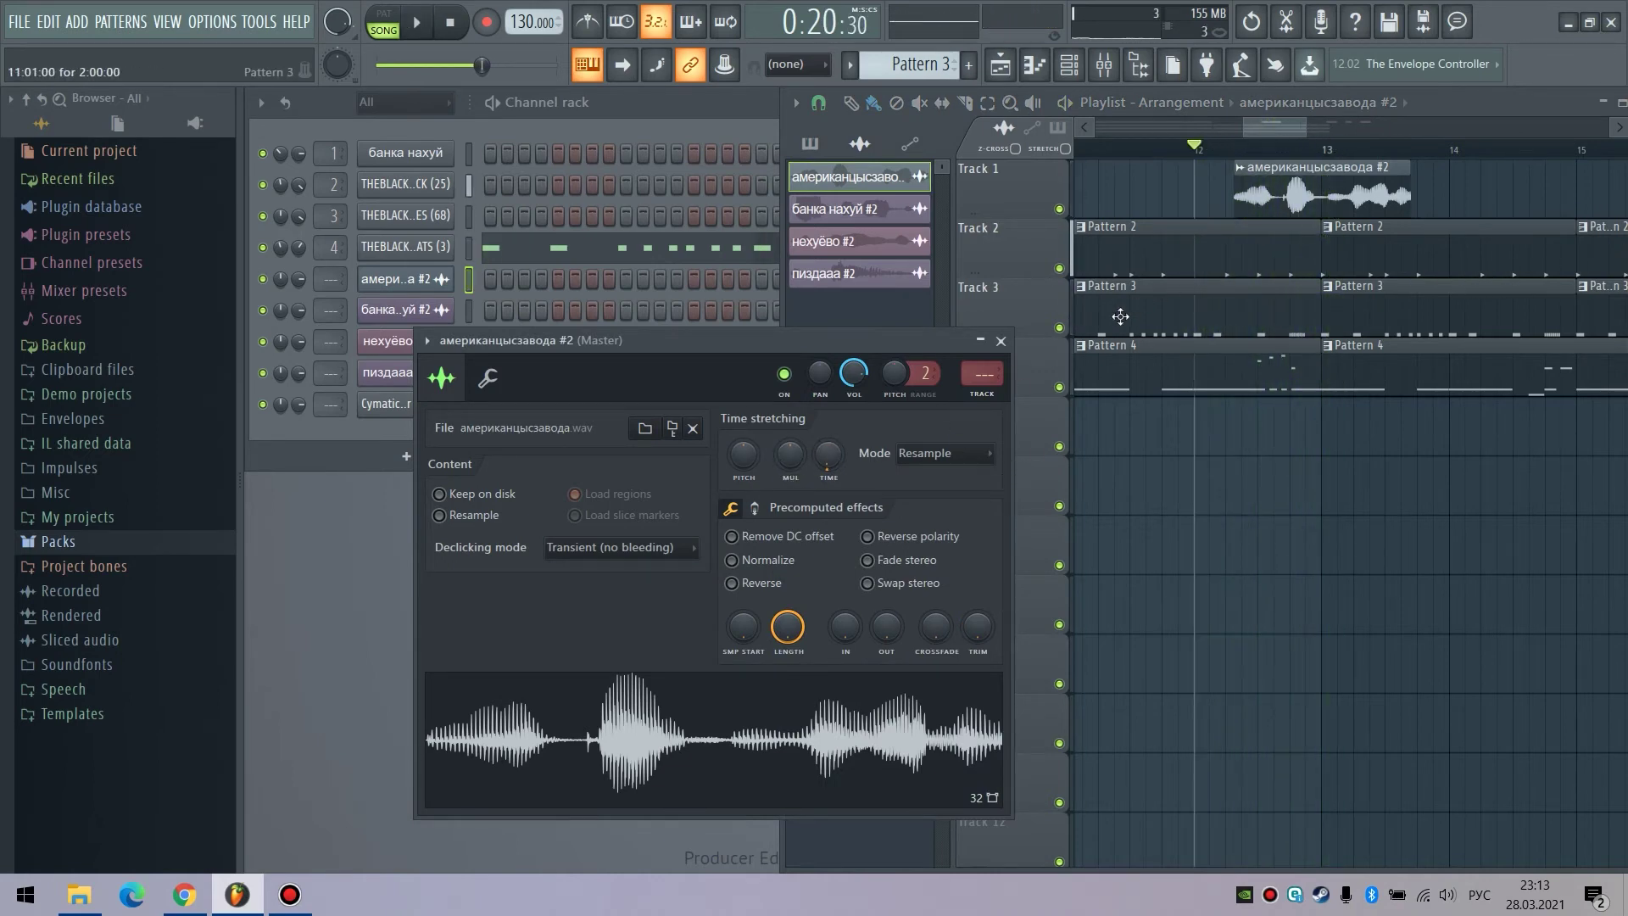
right_click(751, 460)
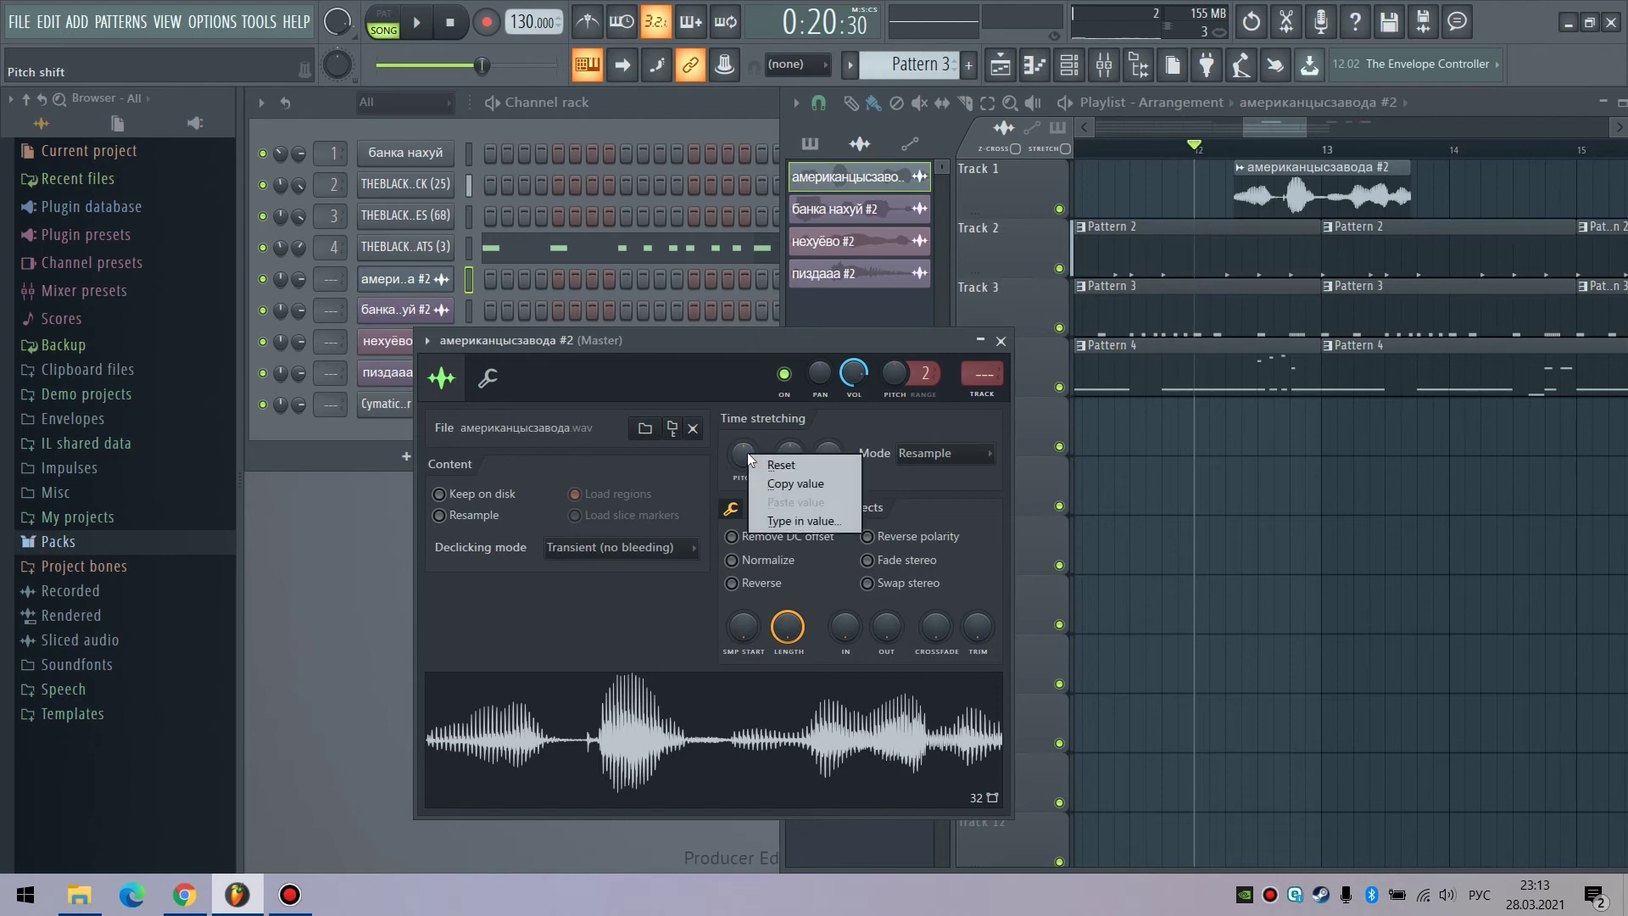
left_click(773, 464)
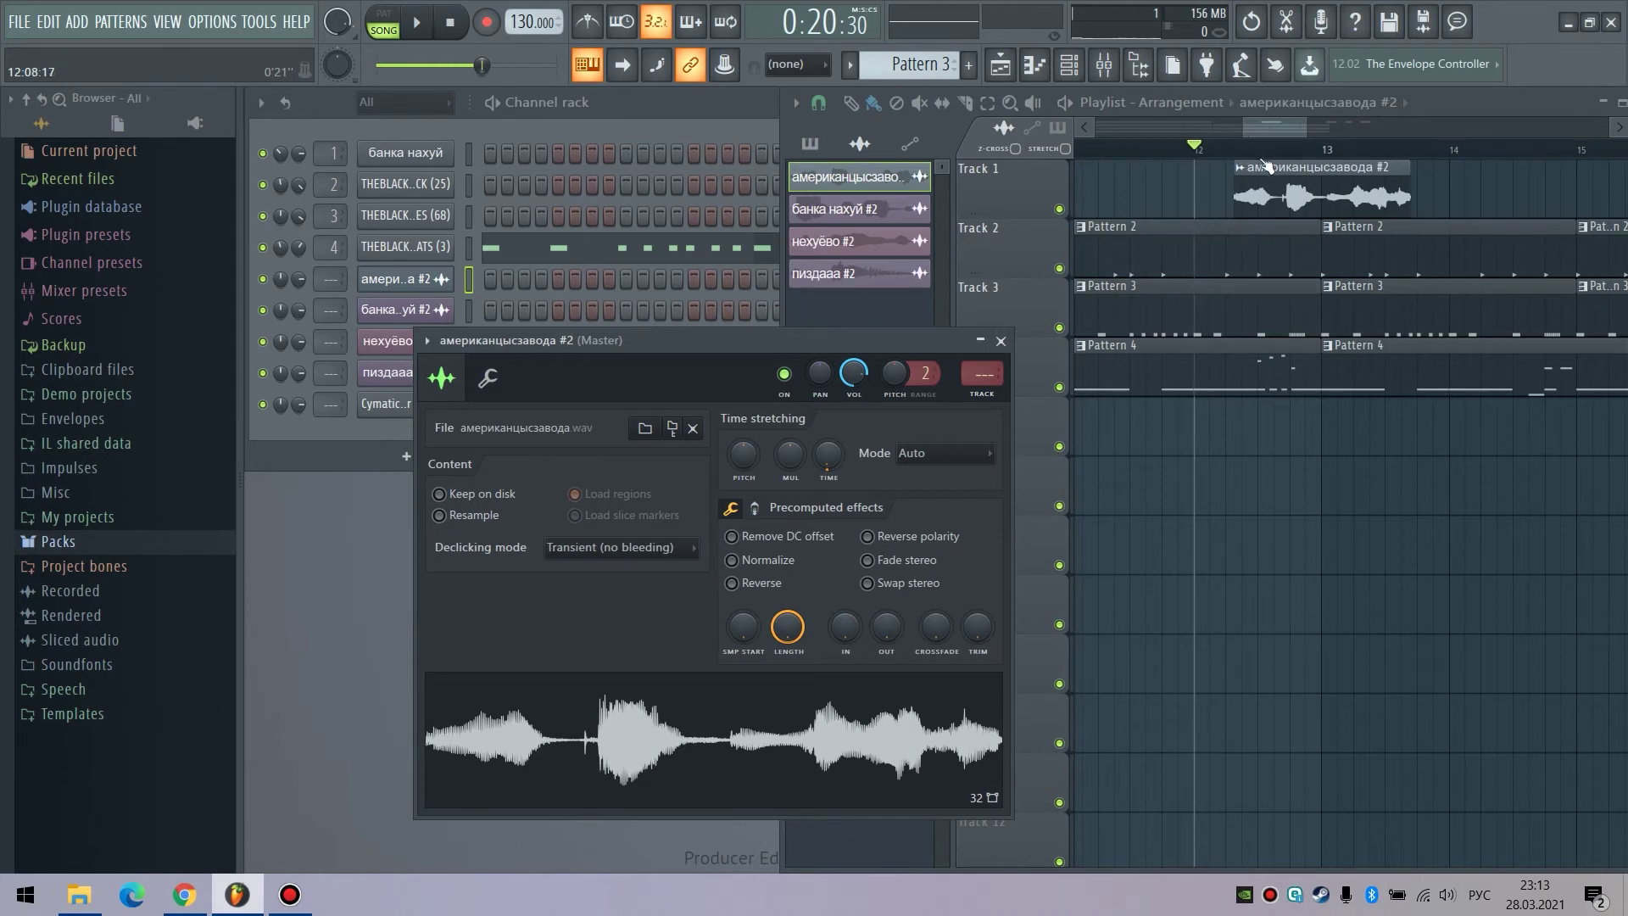
Step: Move the американцысзавода #2 clip one step earlier in bar 12 and route all four voice clip channels to mixer track 1
left_click_drag(1263, 164, 1247, 164)
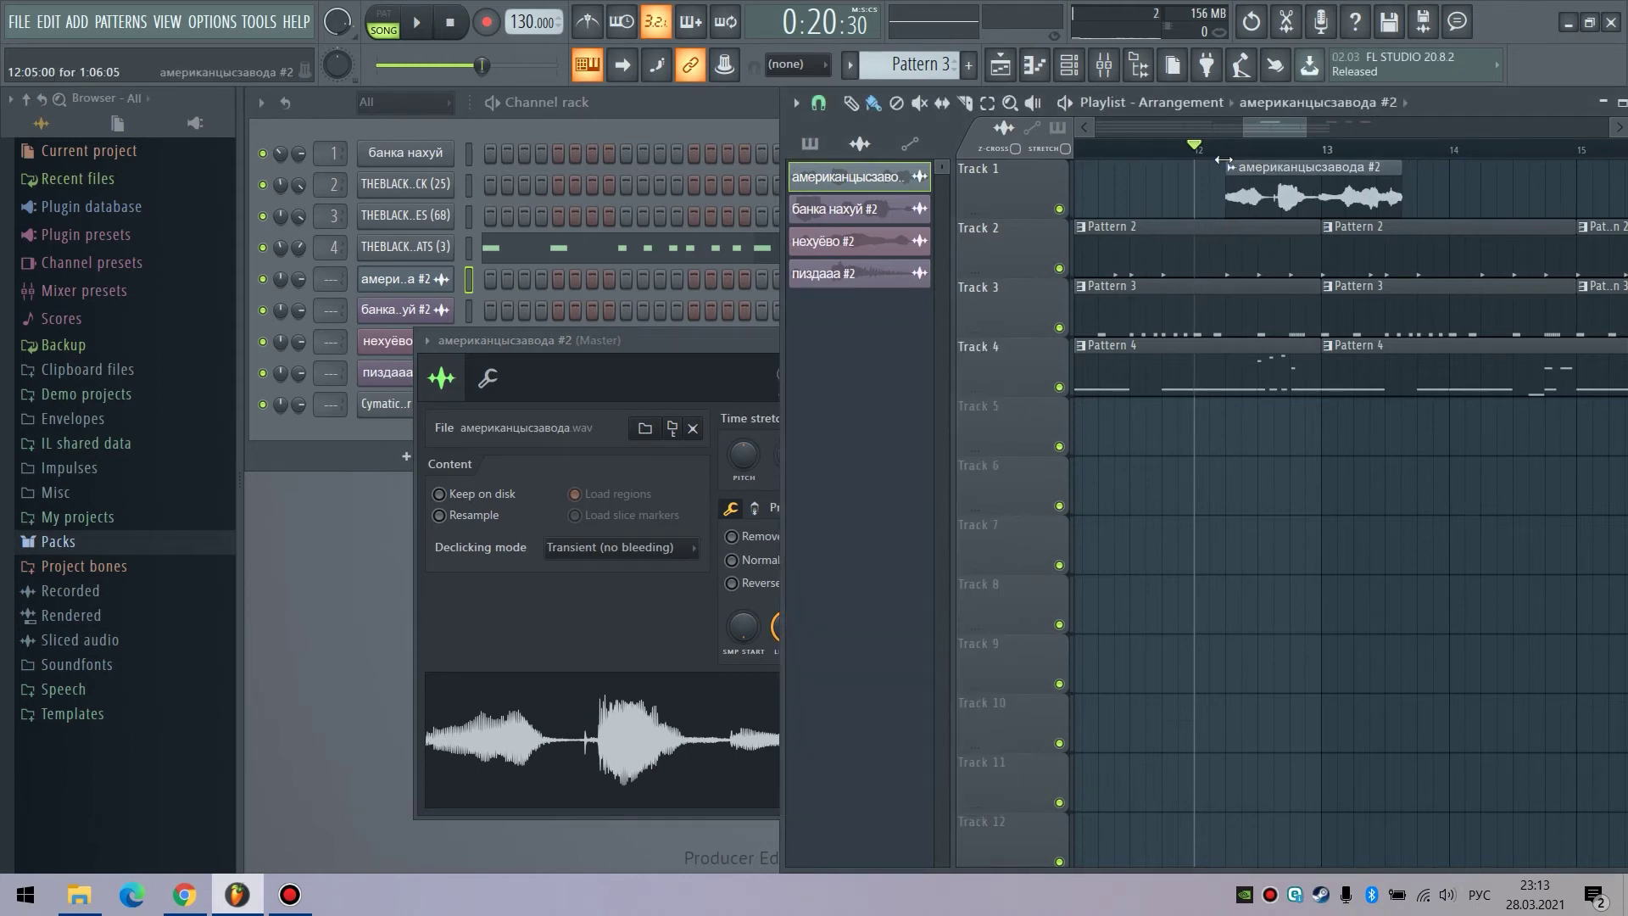
left_click(740, 349)
key("space")
left_click(329, 424)
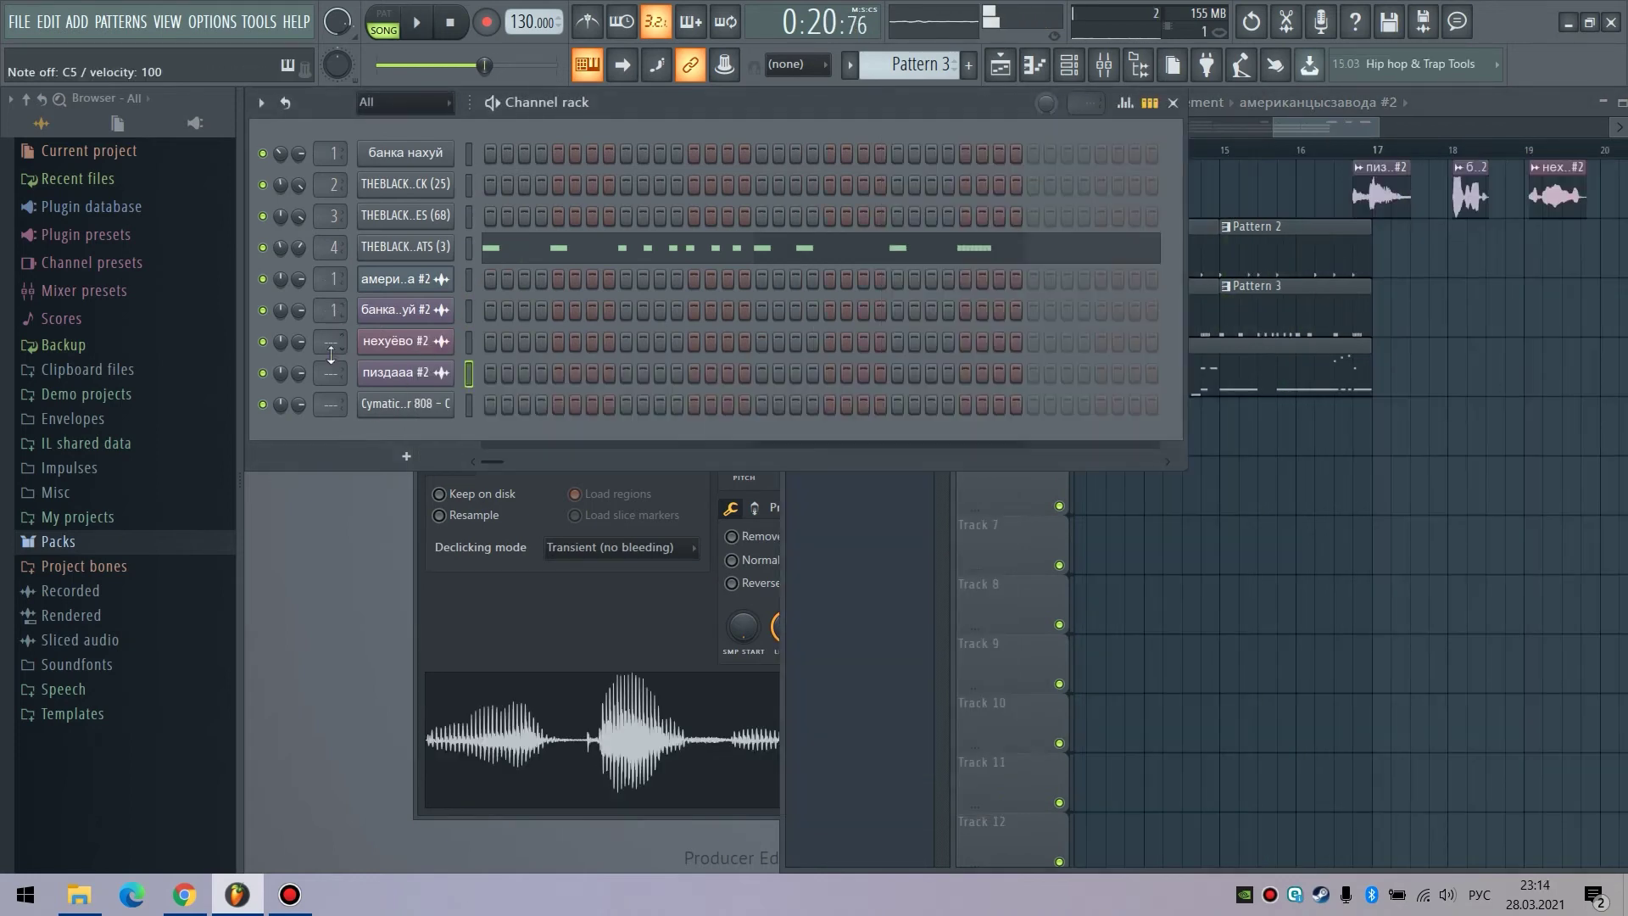
left_click(467, 286)
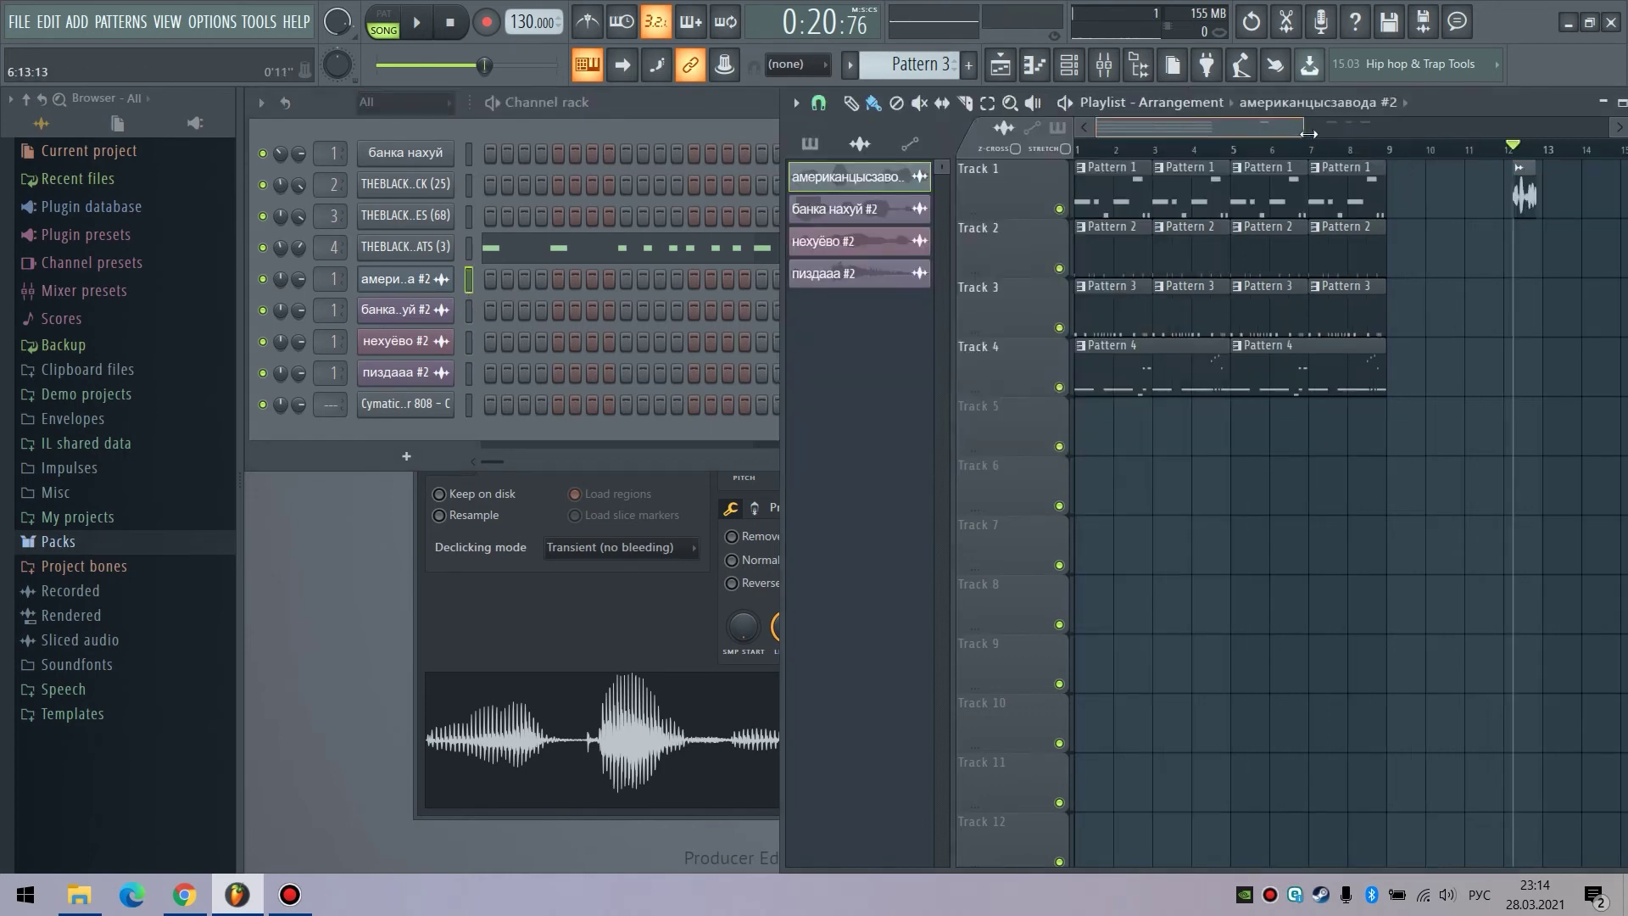
Step: Move the four voice clips down to Track 5 and line up the first one with the end of the patterns at bar 9
left_click_drag(1309, 134, 1478, 134)
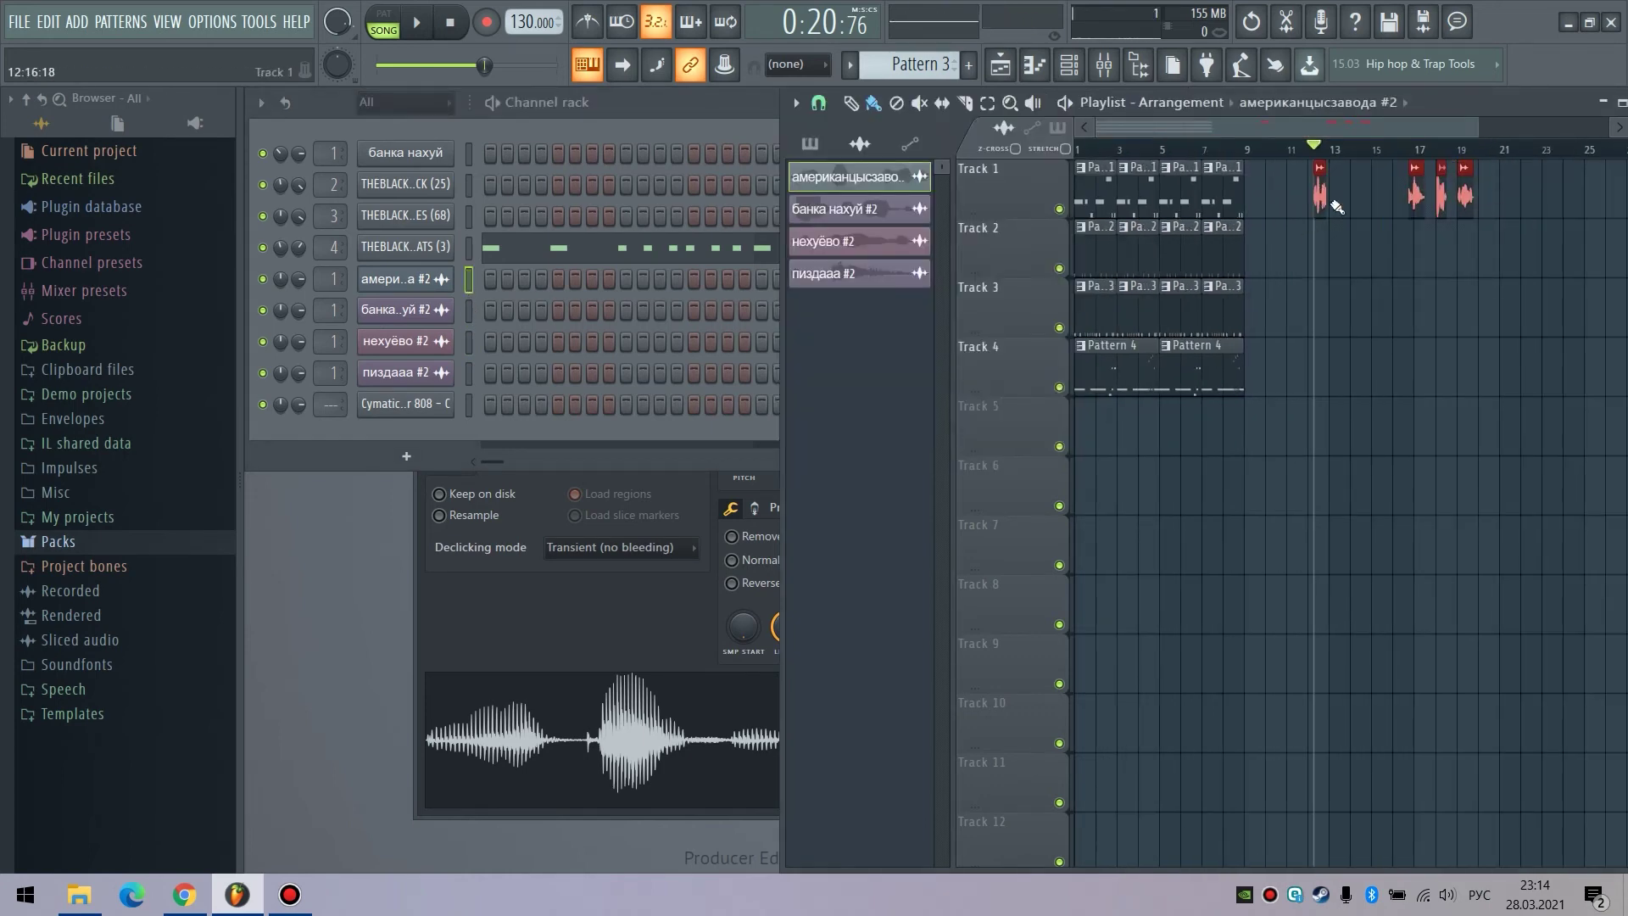
left_click_drag(1319, 197, 1123, 450)
left_click_drag(1478, 129, 1443, 127)
left_click_drag(1420, 378, 1158, 488)
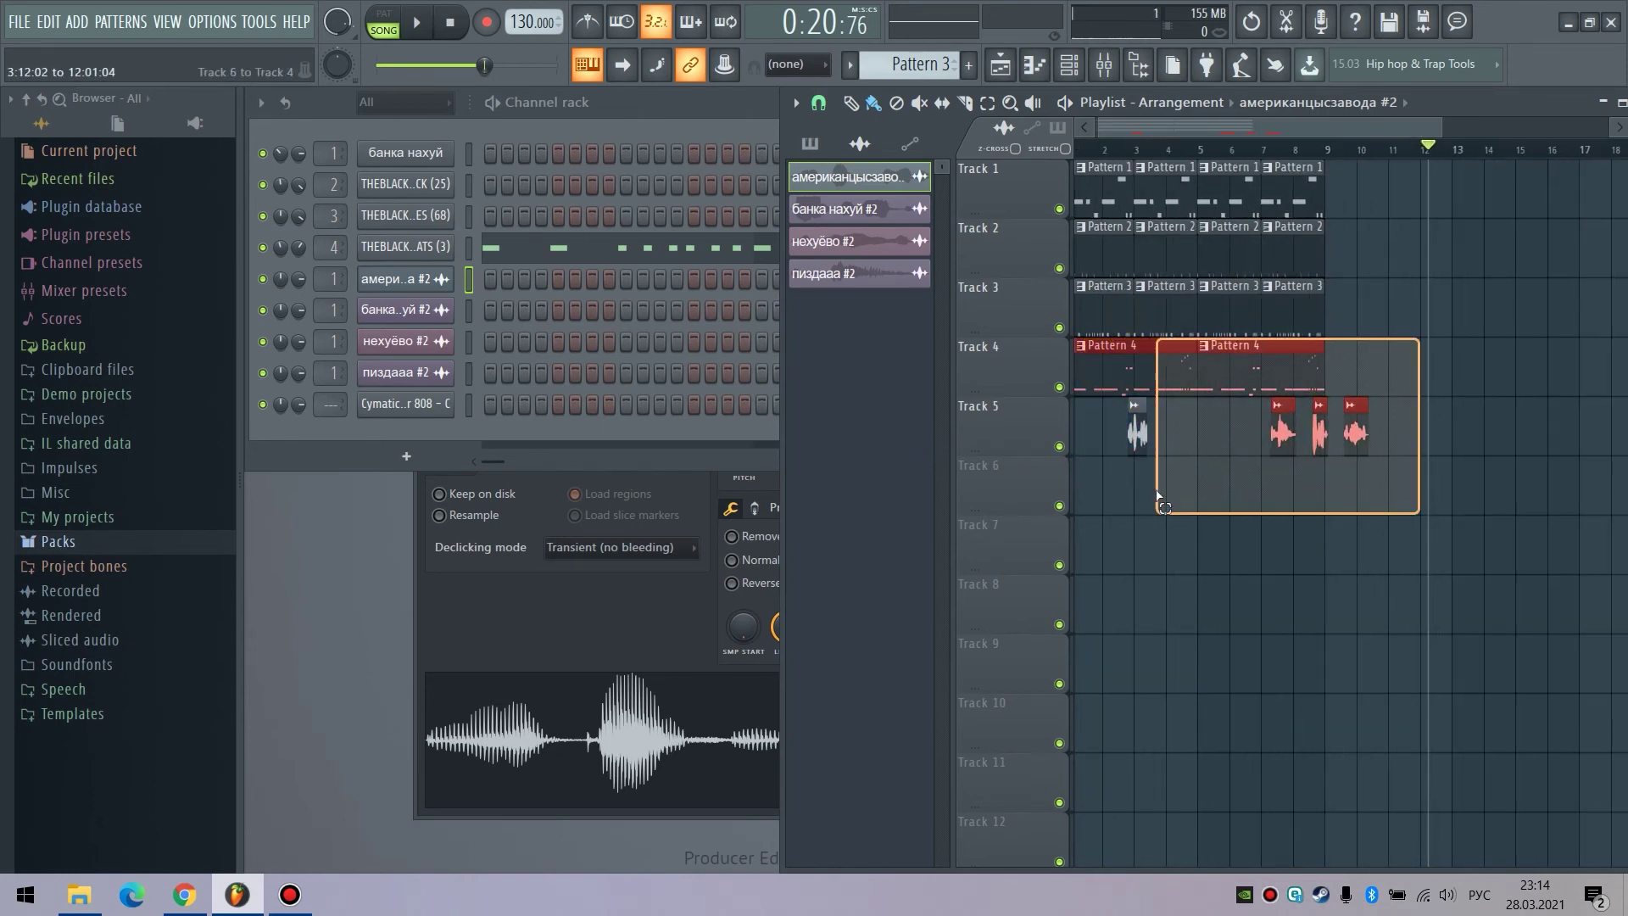
left_click(1289, 509)
left_click_drag(1408, 459, 1339, 440)
Step: Select all pattern clips on Tracks 1 to 4 and duplicate them so the copies start at bar 9
left_click(1269, 202)
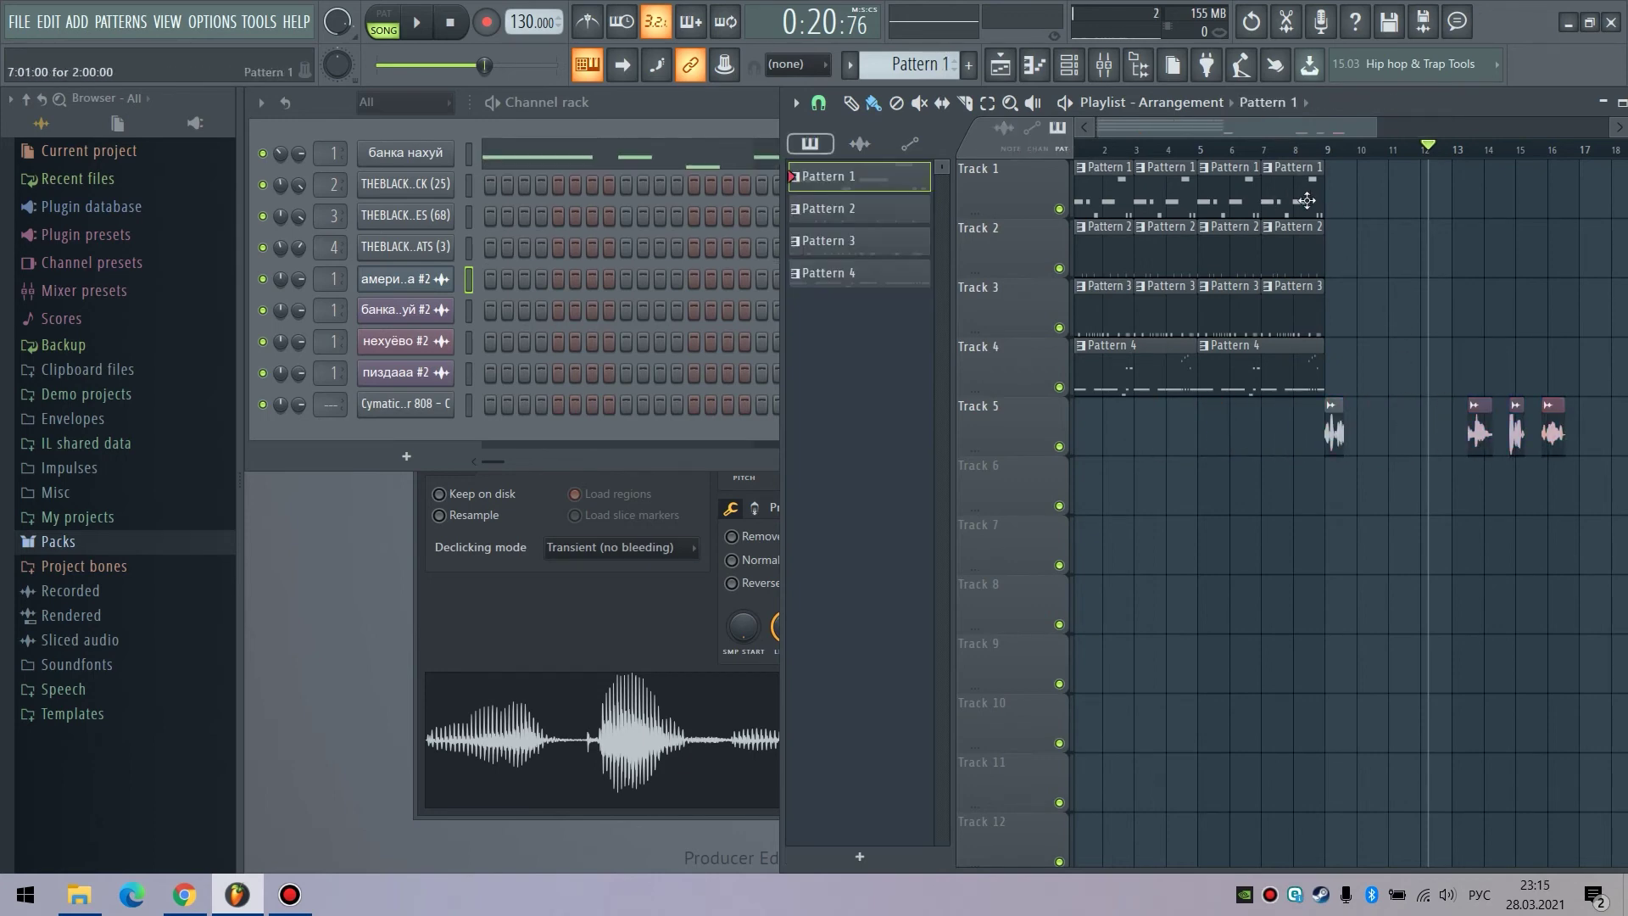
left_click_drag(1354, 205, 1042, 356)
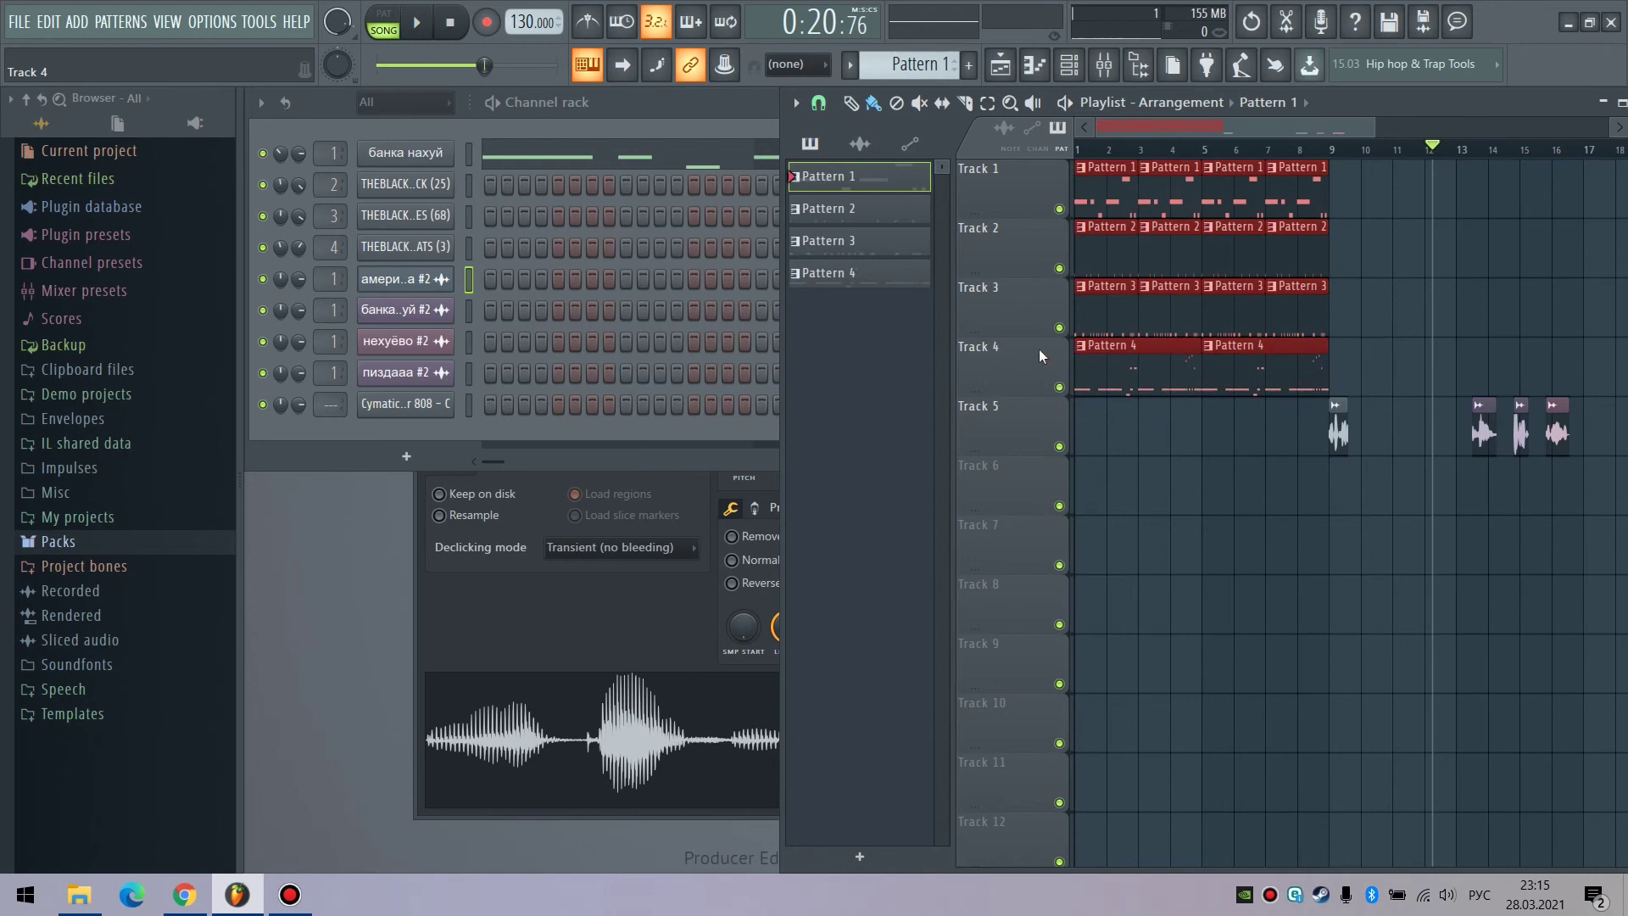
left_click_drag(1200, 126, 1301, 125)
key("ctrl+b")
scroll(1254, 127, "up", 4)
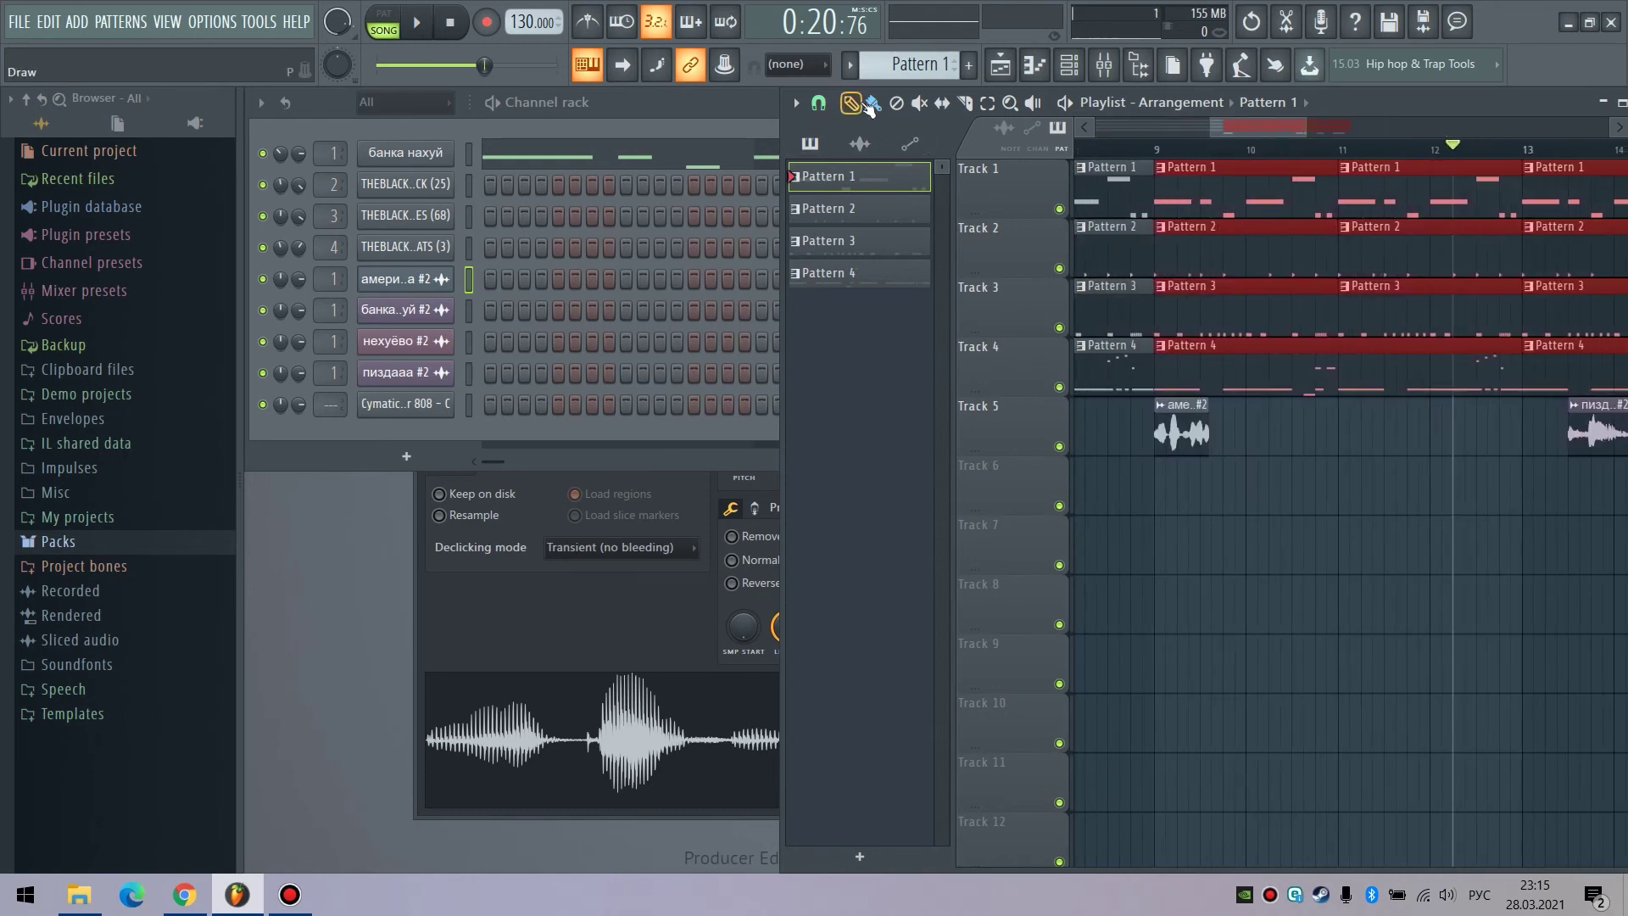
Step: Shorten the Pattern 1 clip at bar 9 to 8 steps and start the американцысзавода #2 clip at step 9, checking by ear
left_click(1233, 465, "ctrl")
left_click_drag(1184, 432, 1253, 432)
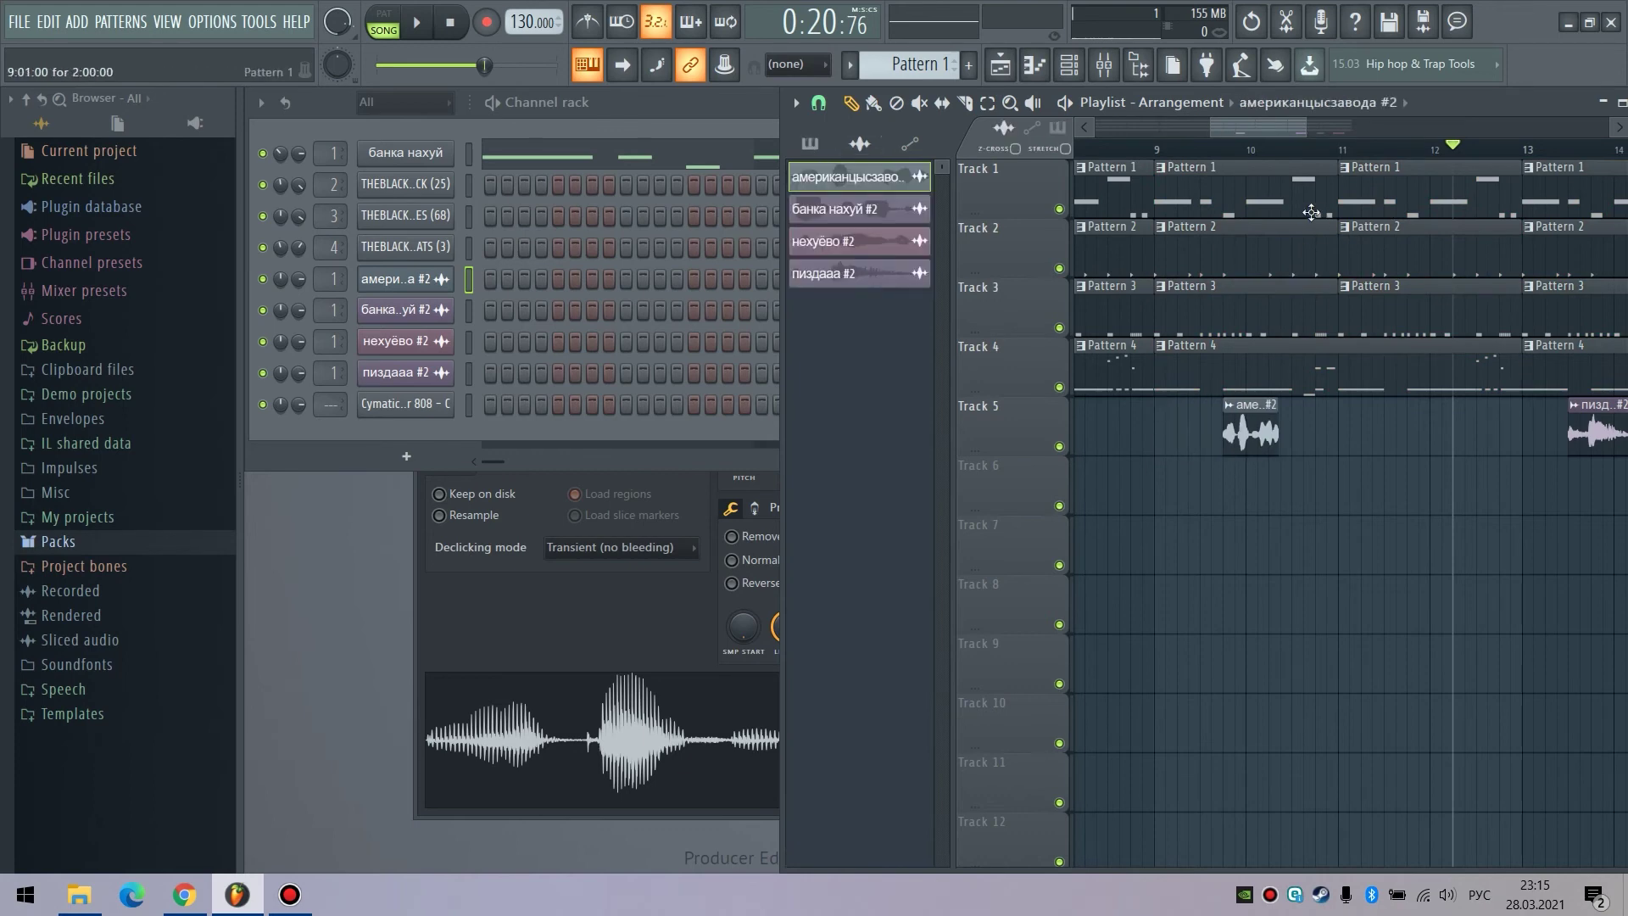
left_click_drag(1331, 211, 1230, 217)
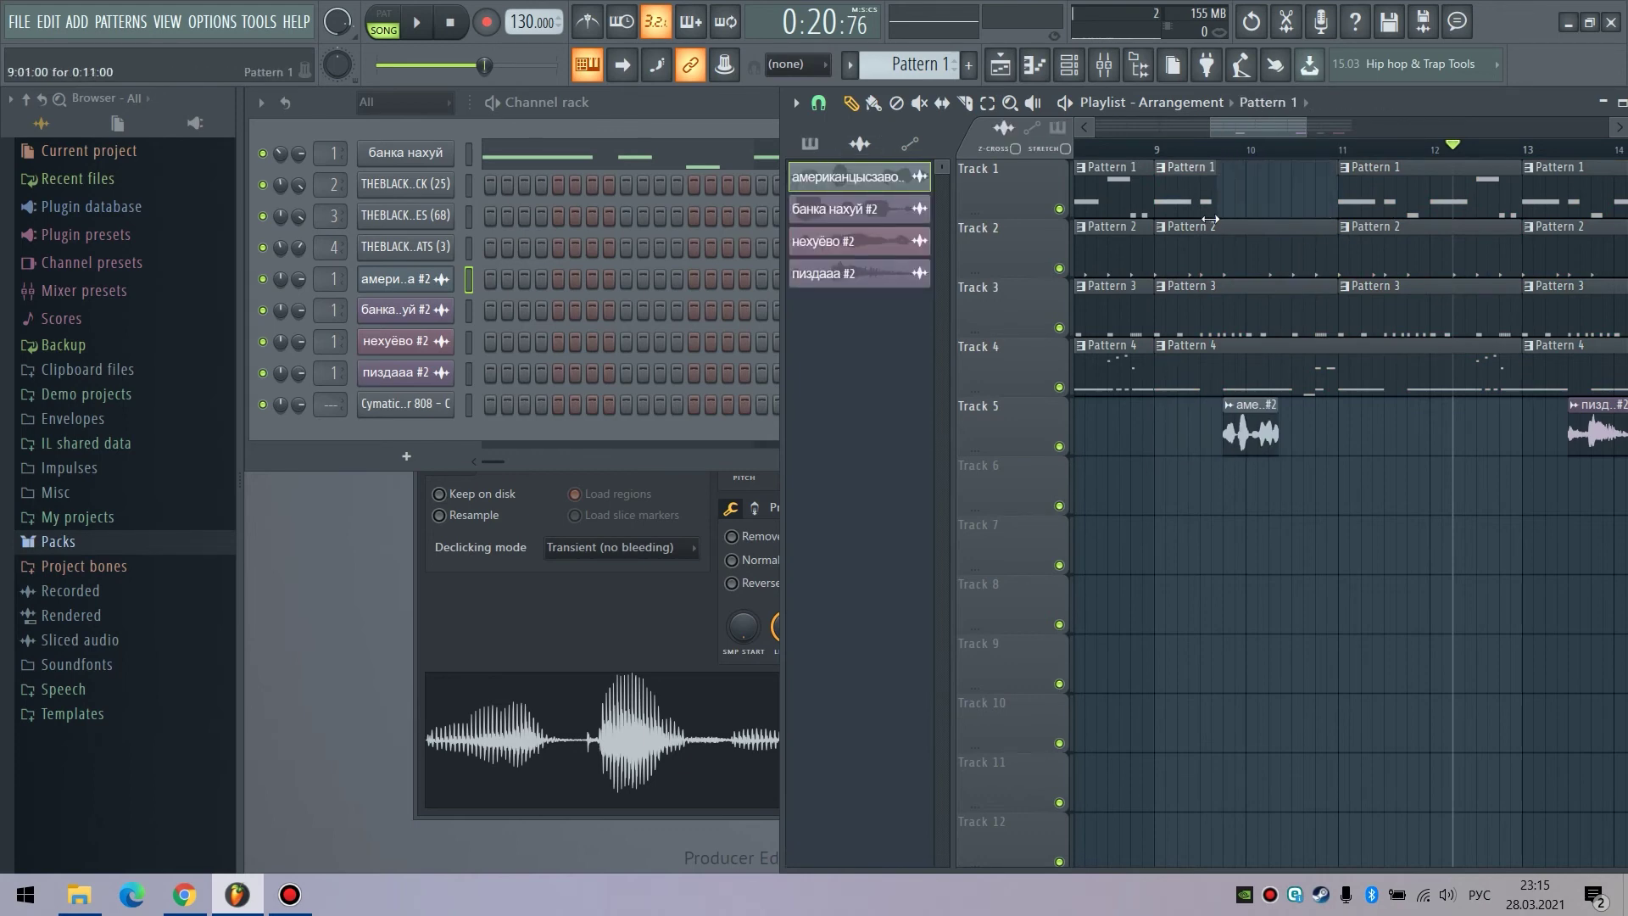
left_click(1159, 145)
key("space")
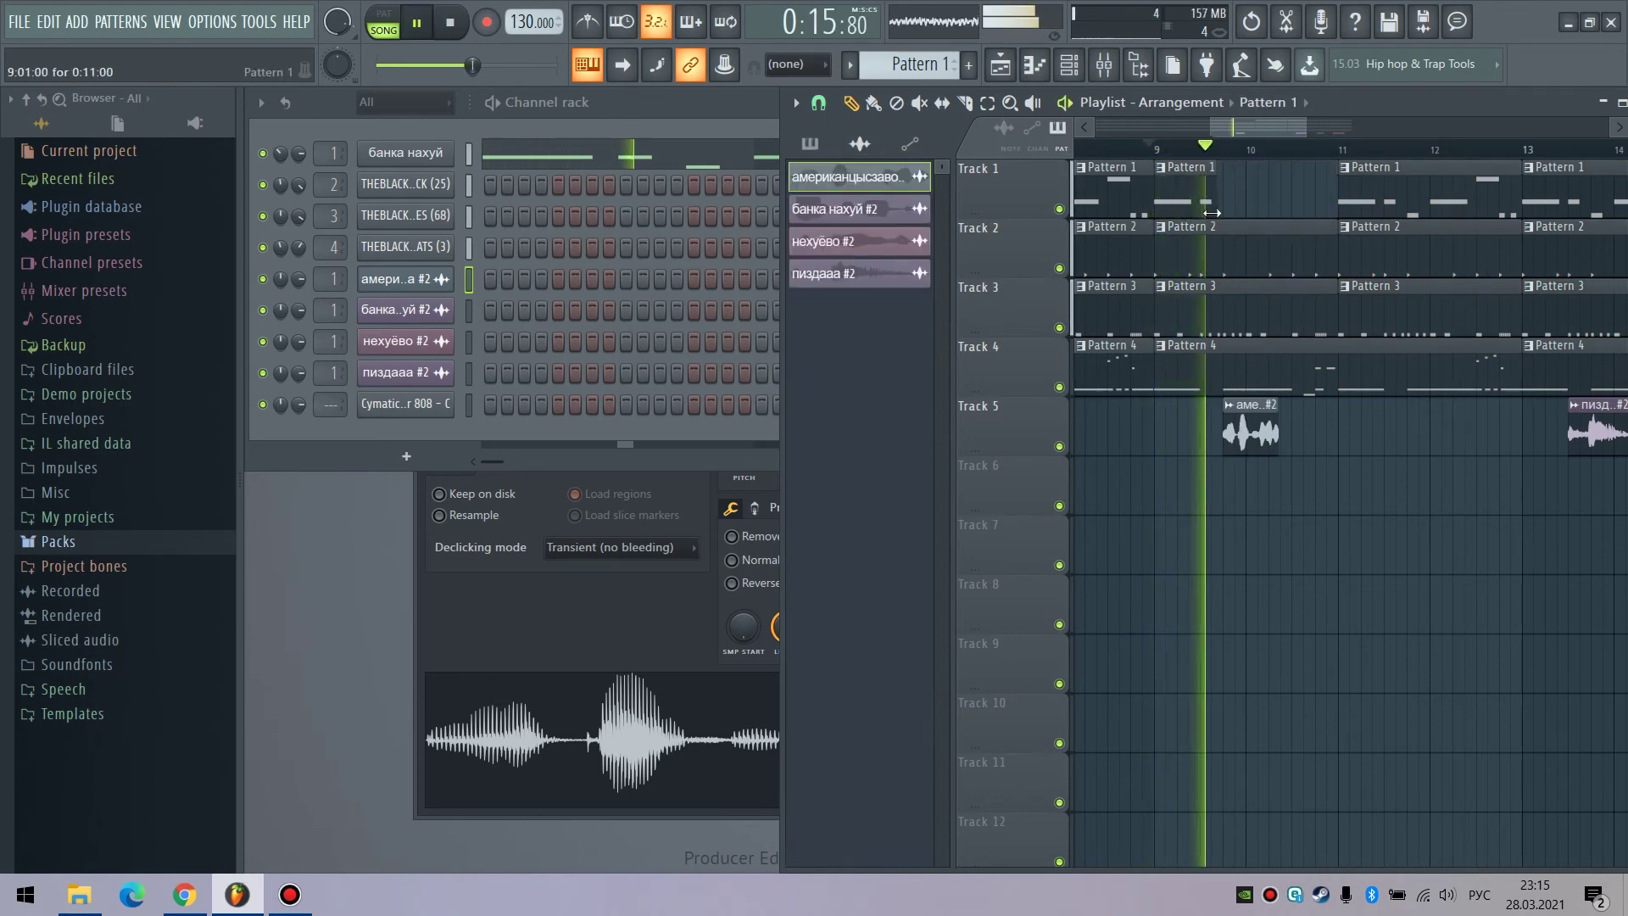
key("space")
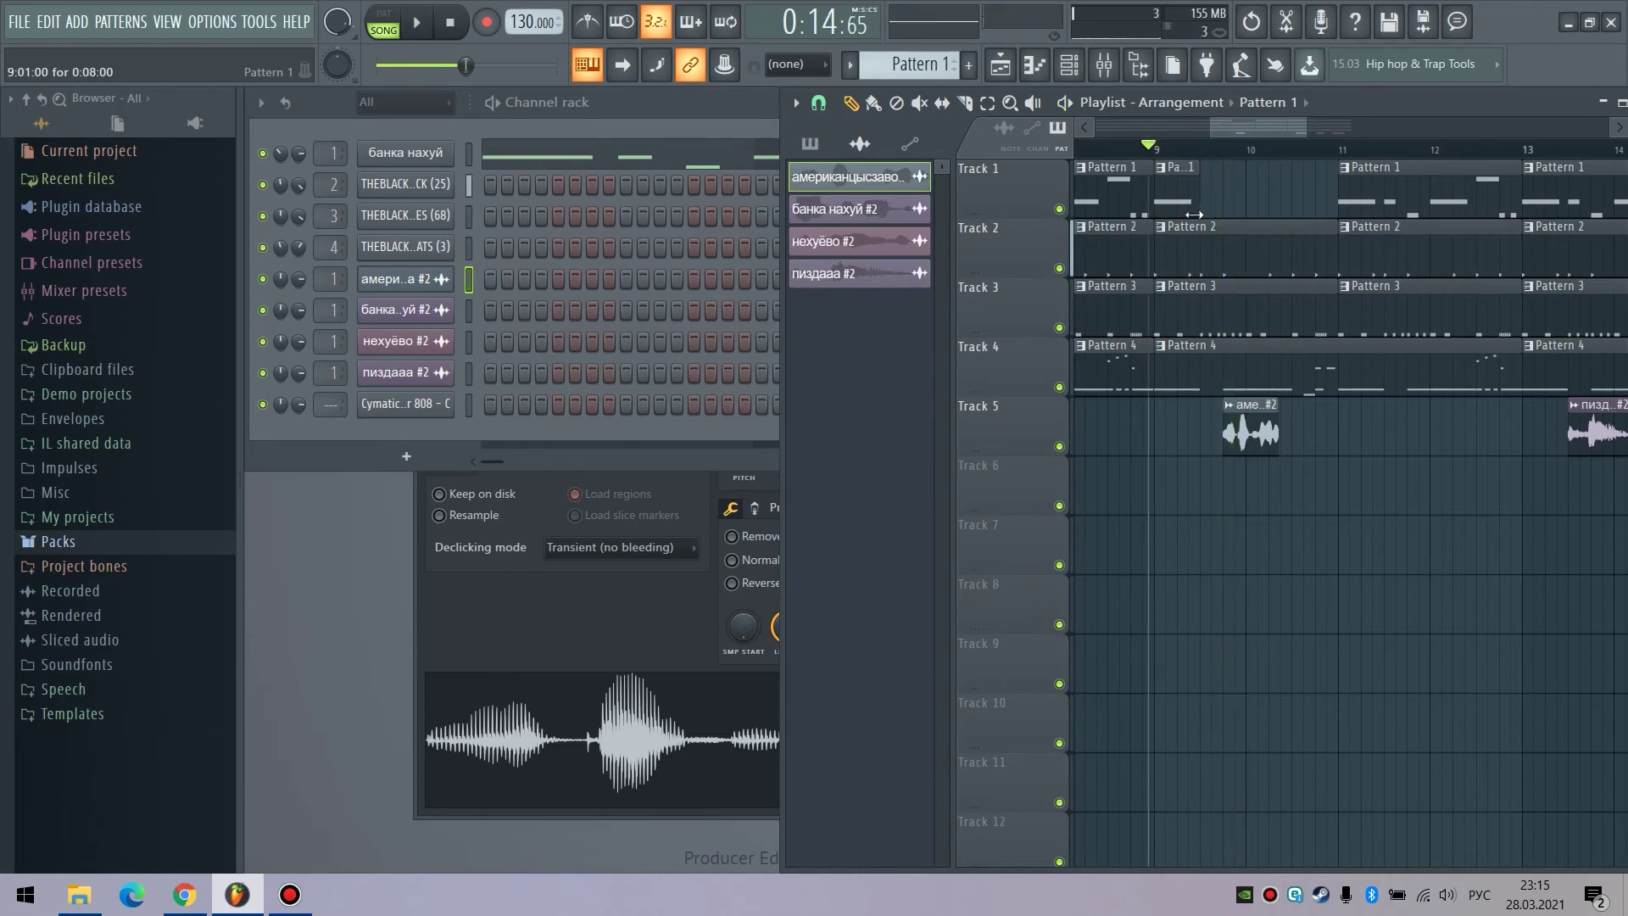
key("space")
left_click_drag(1257, 430, 1234, 430)
key("space")
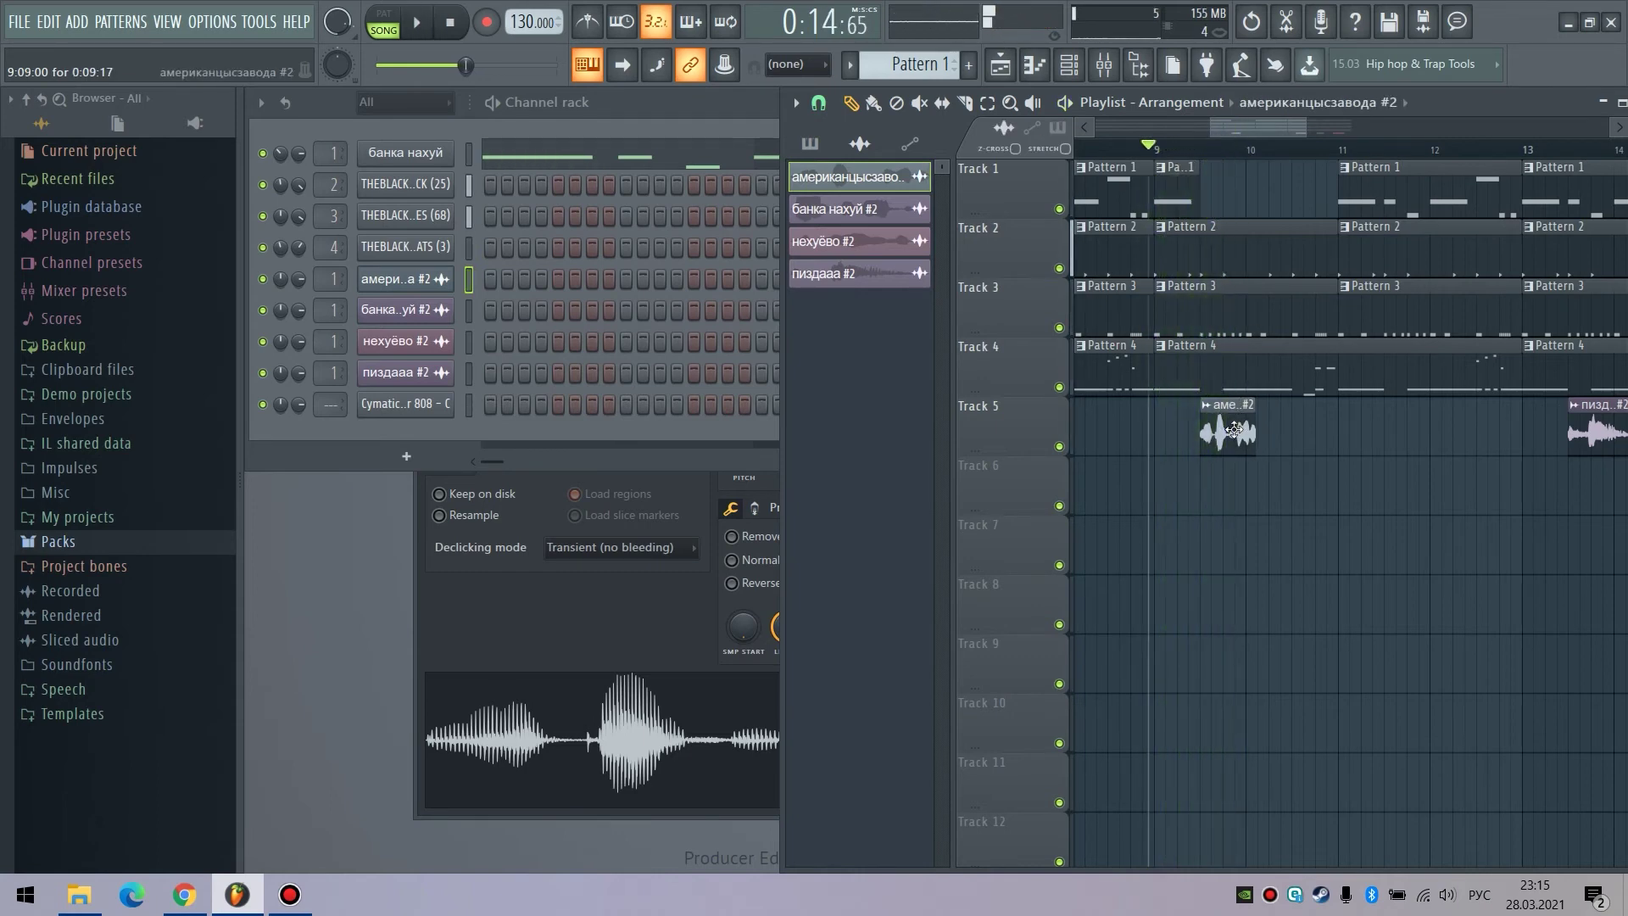
key("space")
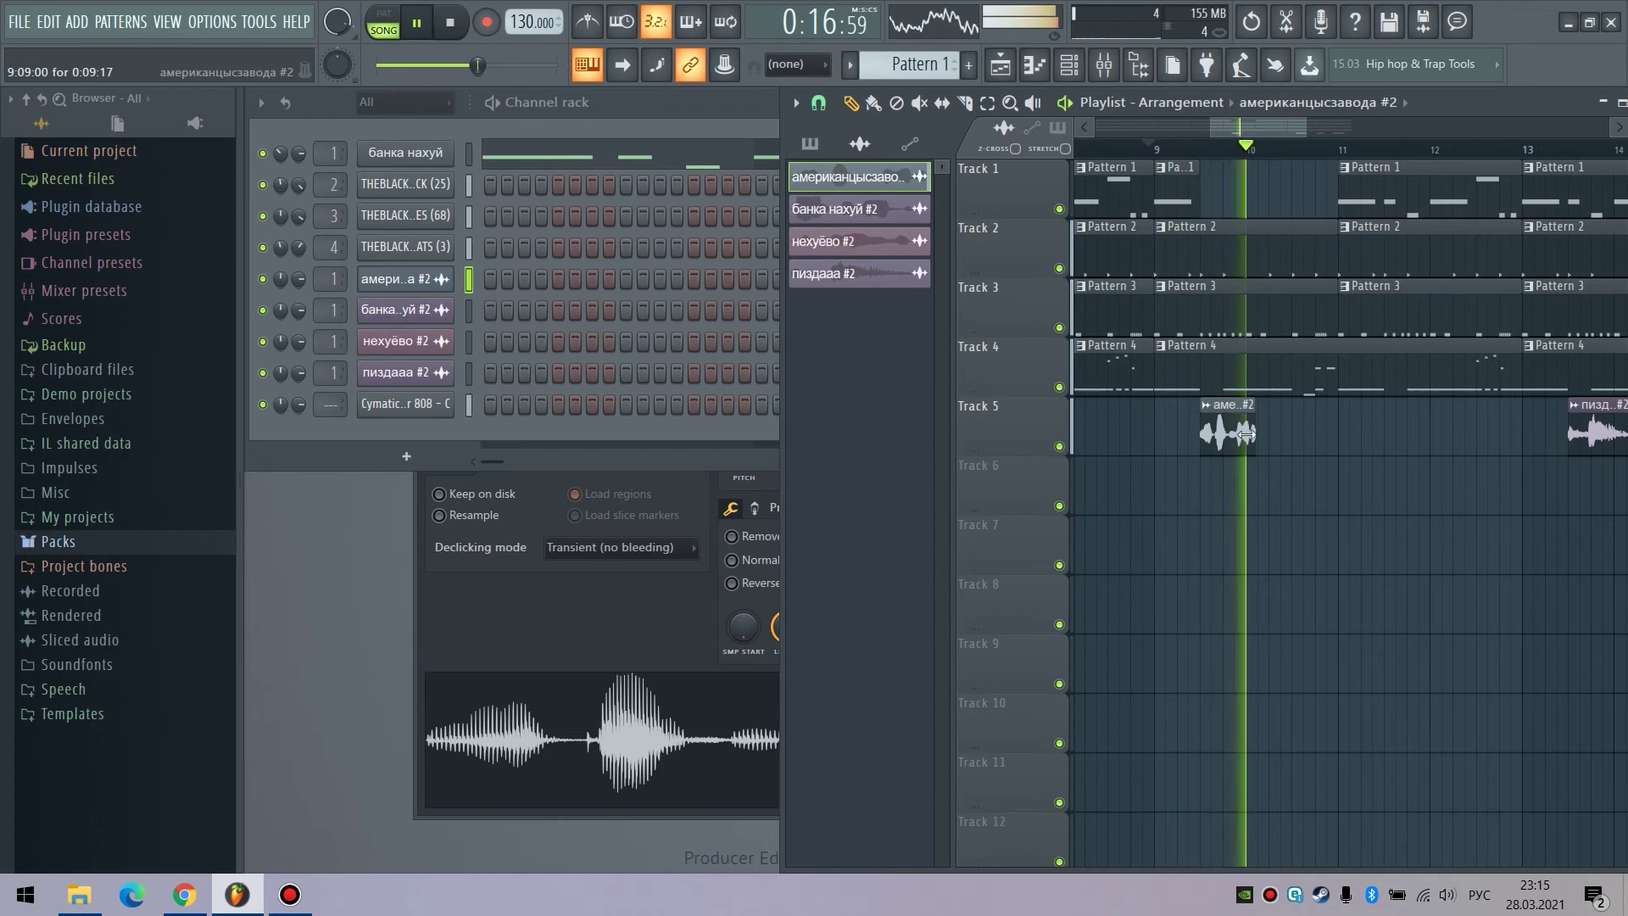
key("space")
Step: Place a second Pattern 1 clip trimmed to its second bar on Track 1 at bar 10 and audition the passage
left_click(1158, 505)
key("space")
left_click_drag(1158, 505, 1306, 173)
key("space")
key("space")
key("space")
Step: Shorten the Pattern 1 clip at bar 11, place a пиздааа #2 clip at step 9 of that bar and audition it
left_click_drag(1521, 200, 1384, 200)
key("space")
left_click(1596, 432)
left_click(1398, 432)
key("space")
left_click_drag(466, 65, 502, 66)
left_click(1340, 149)
key("space")
key("space")
key("space")
Step: Extend the Pattern 1 clip back to bar 13, trim the end of the пиздааа #2 clip in bar 11 and audition it
left_click_drag(1382, 199, 1521, 199)
left_click_drag(1450, 445, 1431, 445)
key("space")
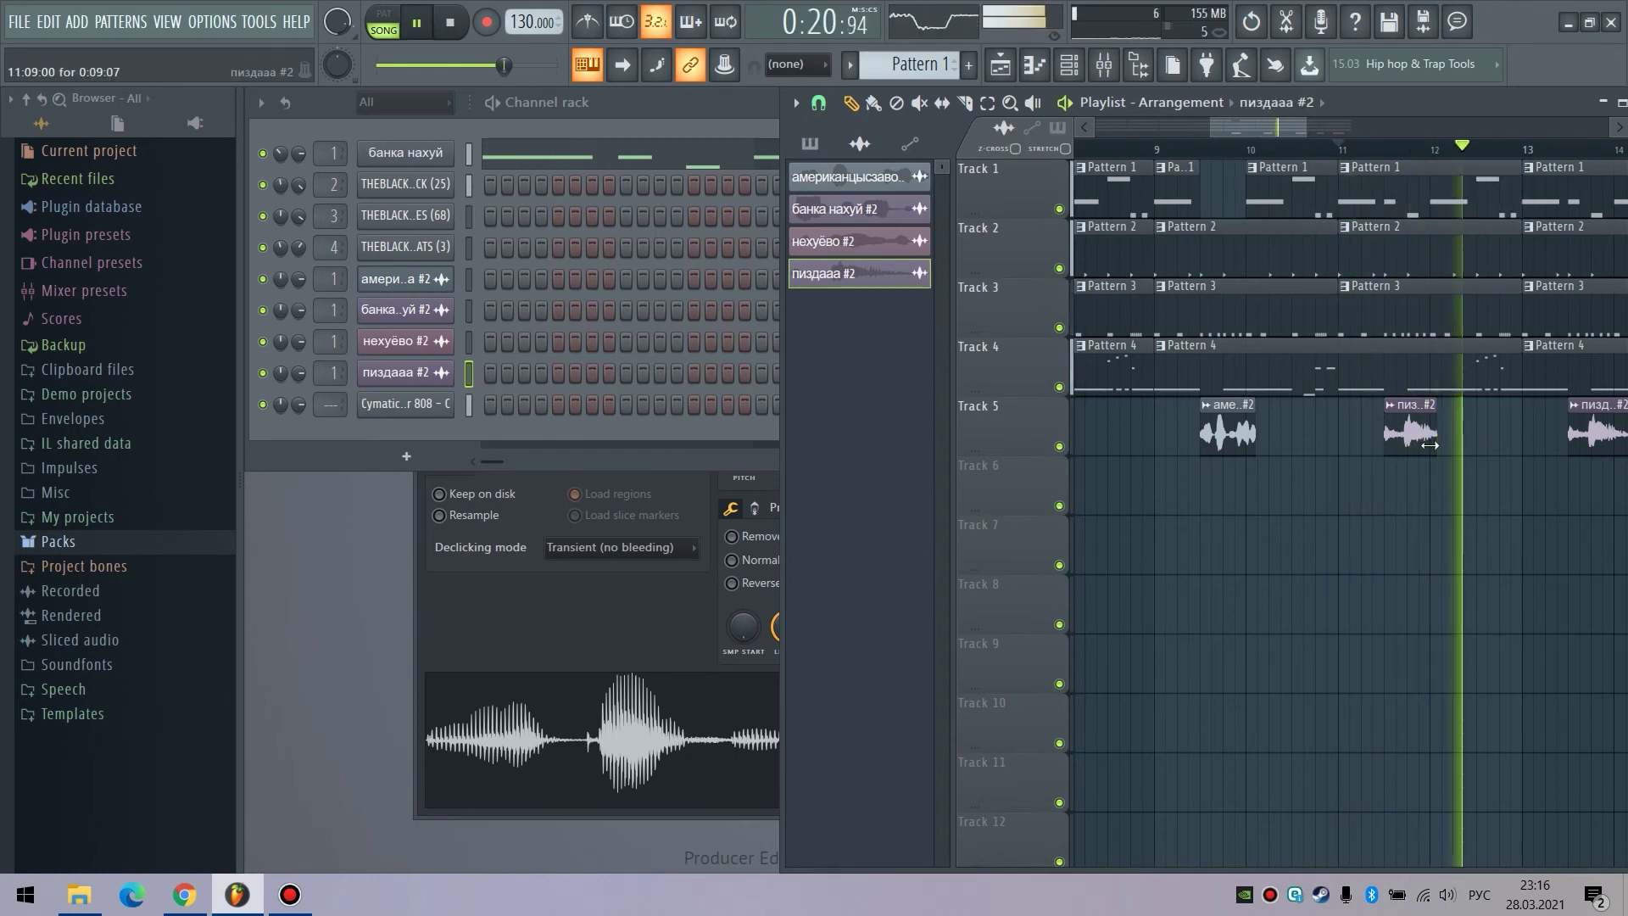
key("space")
key("space")
left_click_drag(502, 65, 489, 66)
key("space")
Step: Replace the full Pattern 1 clip at bar 11 on Track 1 with a half-bar opening piece and a one-bar piece around bar 12
left_click(1376, 168)
left_click(1343, 502)
left_click_drag(1519, 502, 1384, 502)
left_click(1349, 524)
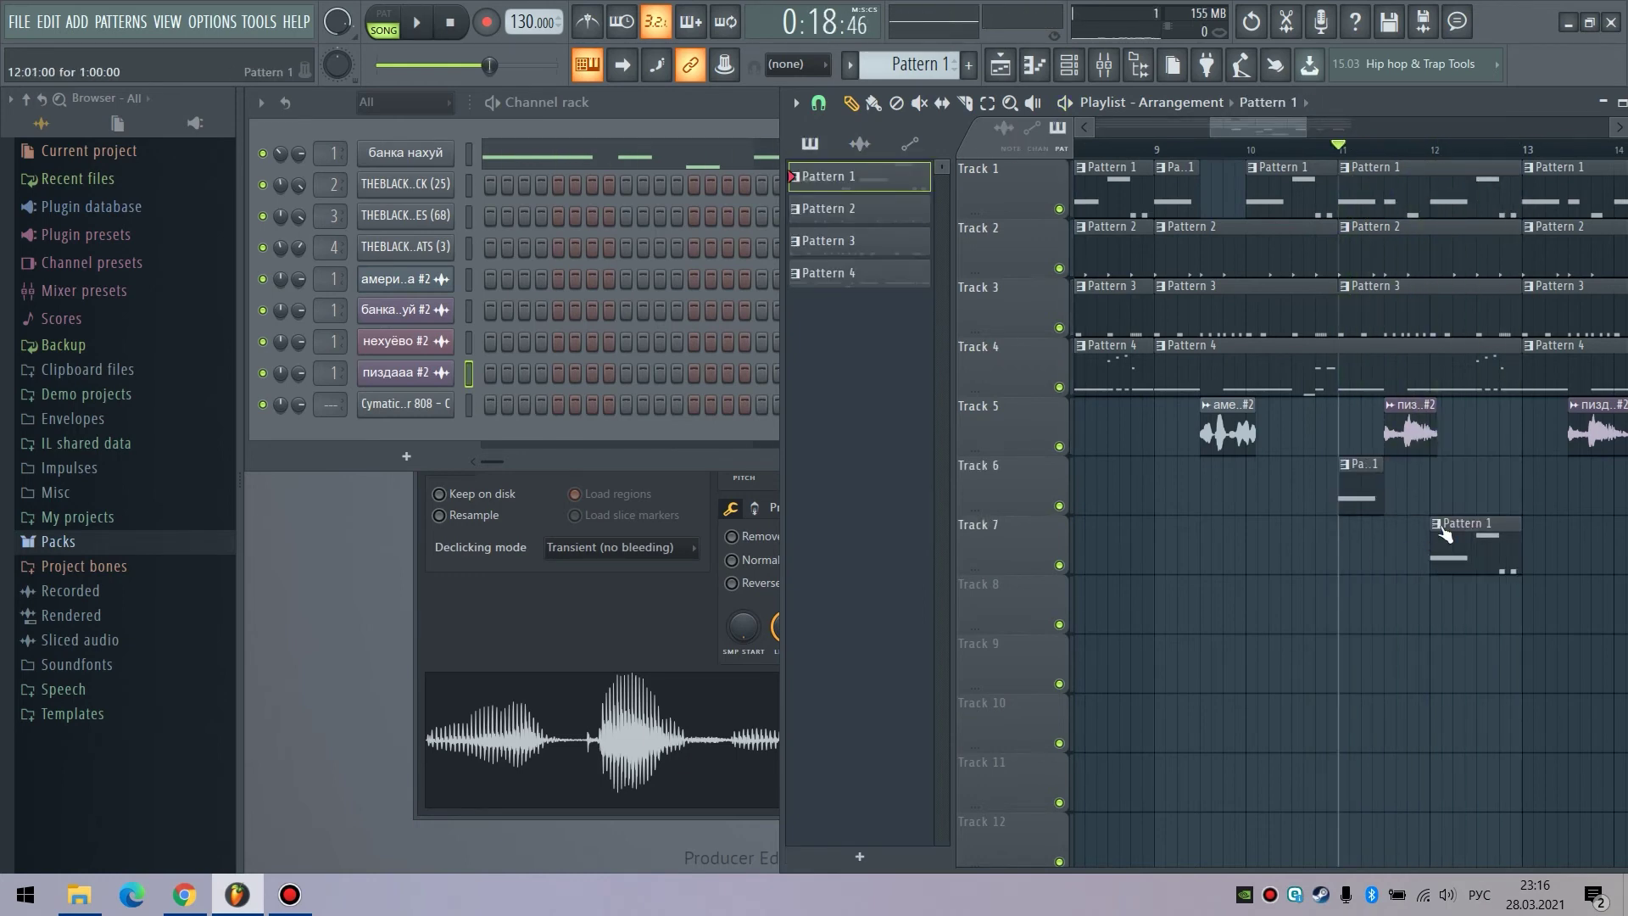
right_click(1393, 163)
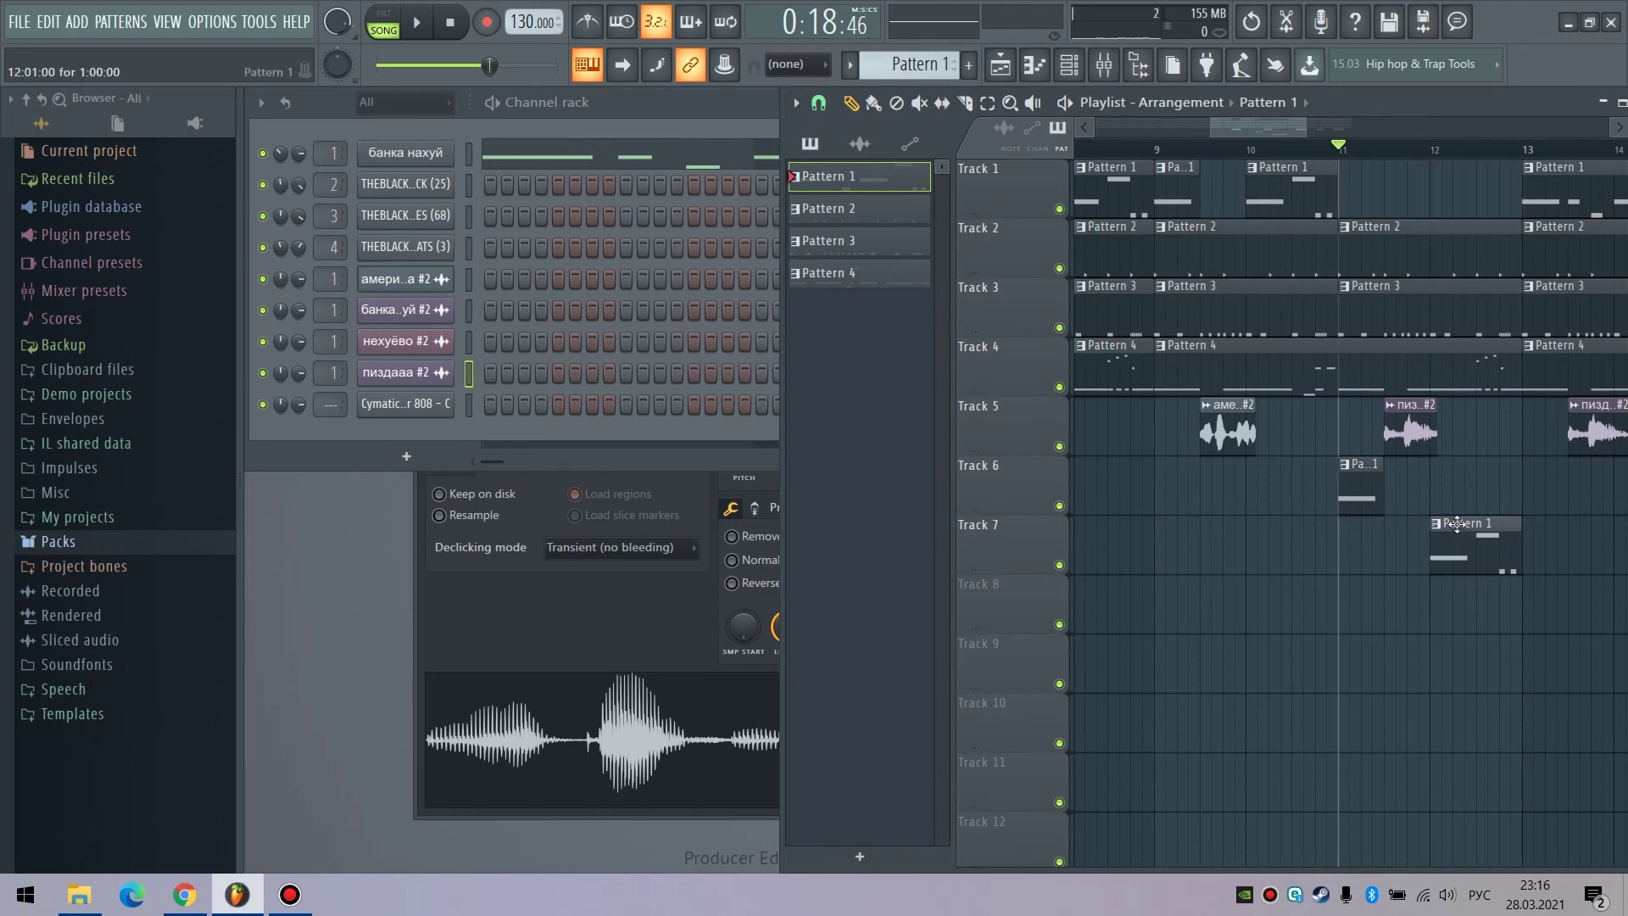
left_click_drag(1460, 473, 1368, 166)
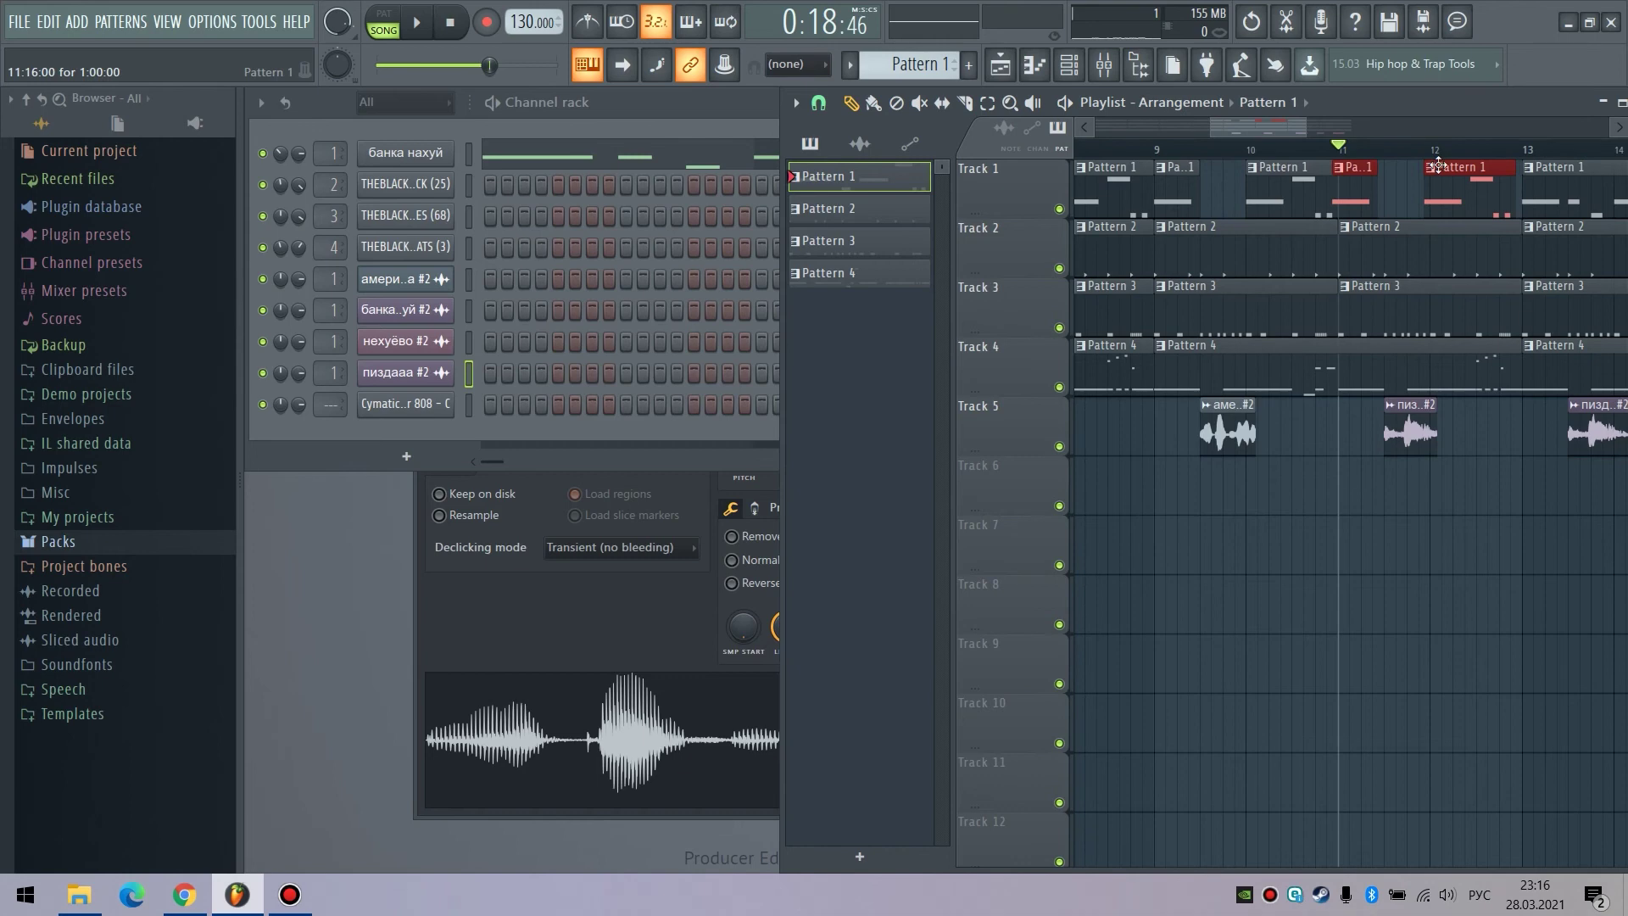
mouse_move(1335, 151)
left_mouse_down()
mouse_move(1301, 154)
mouse_move(1308, 133)
mouse_move(1393, 129)
left_mouse_up()
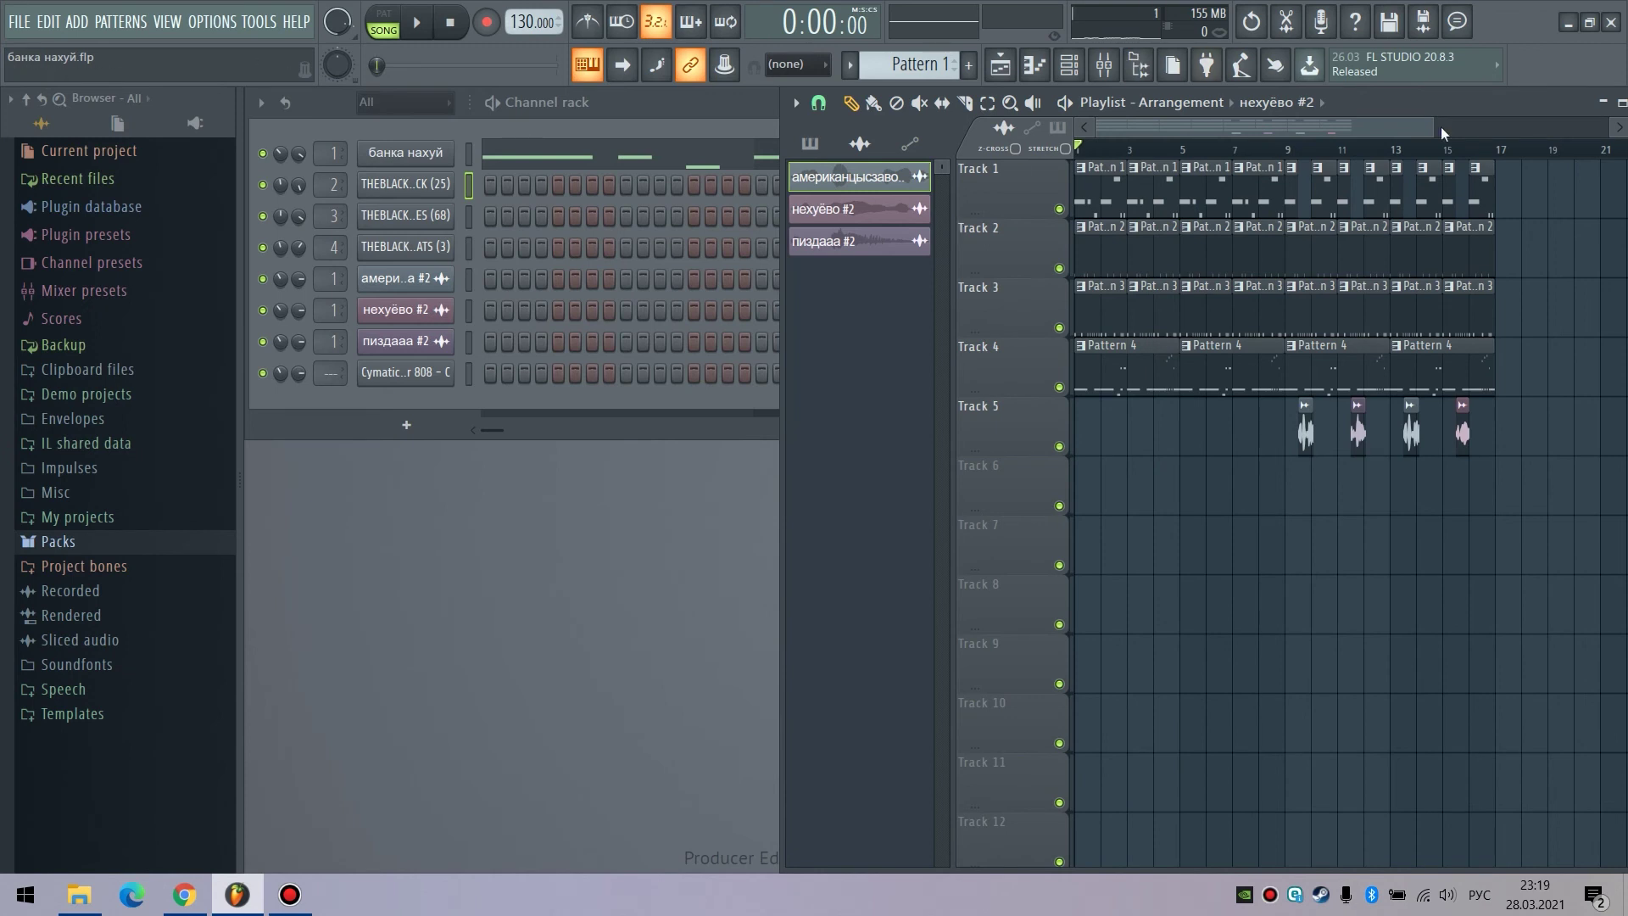
Step: Review the extended arrangement, checking Pattern 1 and Pattern 2 and the transition into bar 9
left_click_drag(1434, 132, 1409, 134)
left_click_drag(1267, 134, 1350, 134)
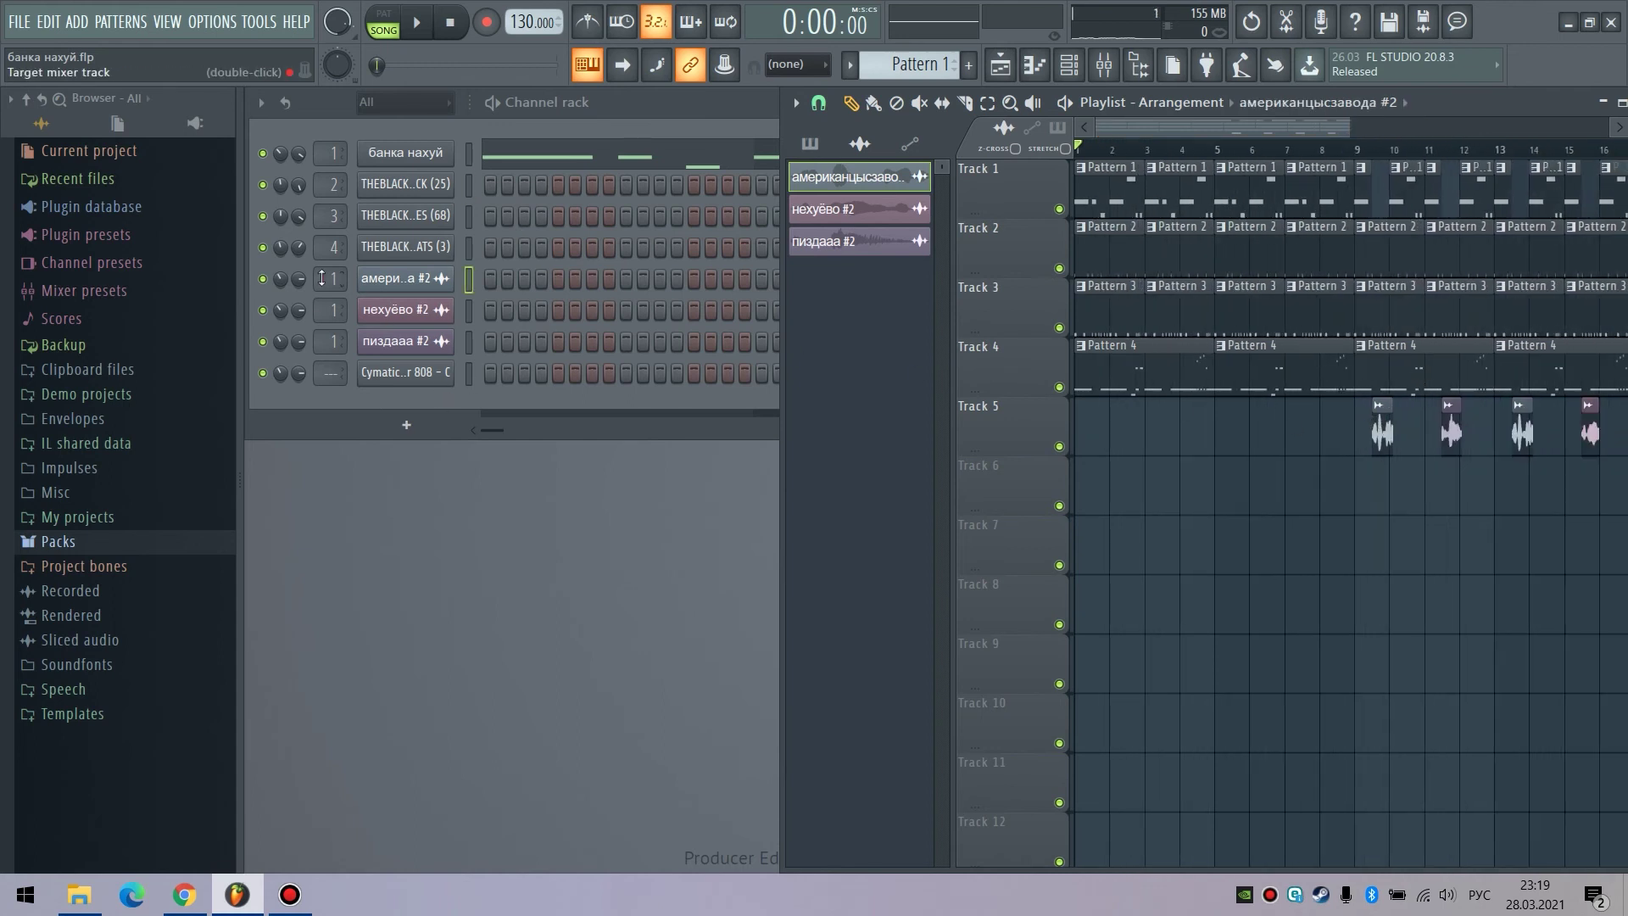
left_click(1097, 188)
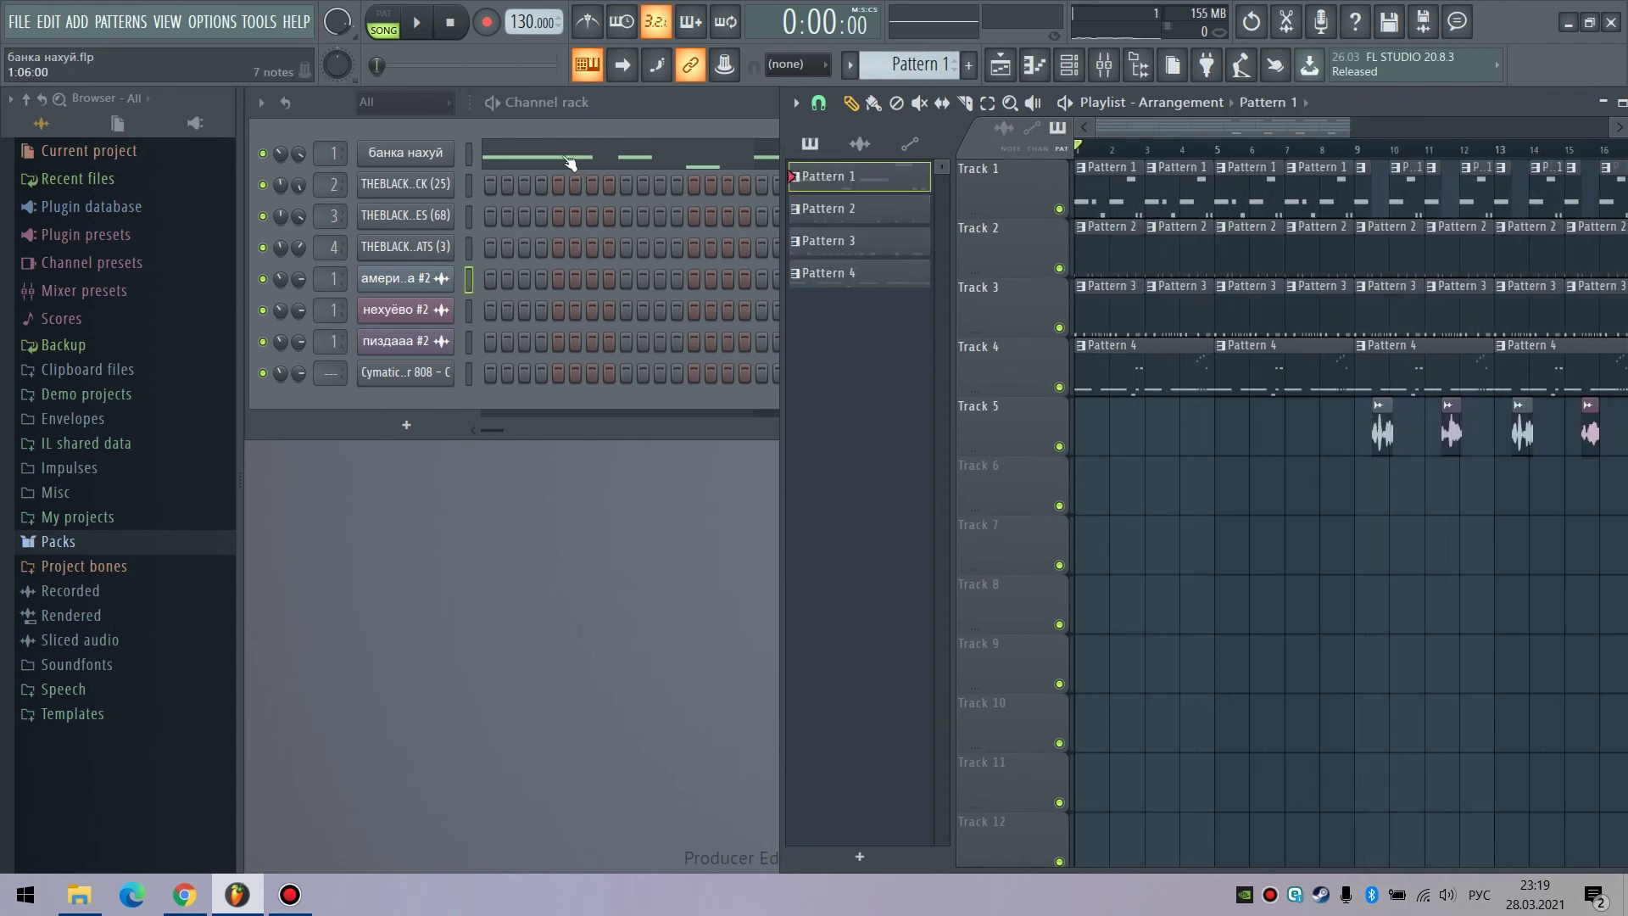
left_click(497, 108)
key("space")
left_click(1330, 128)
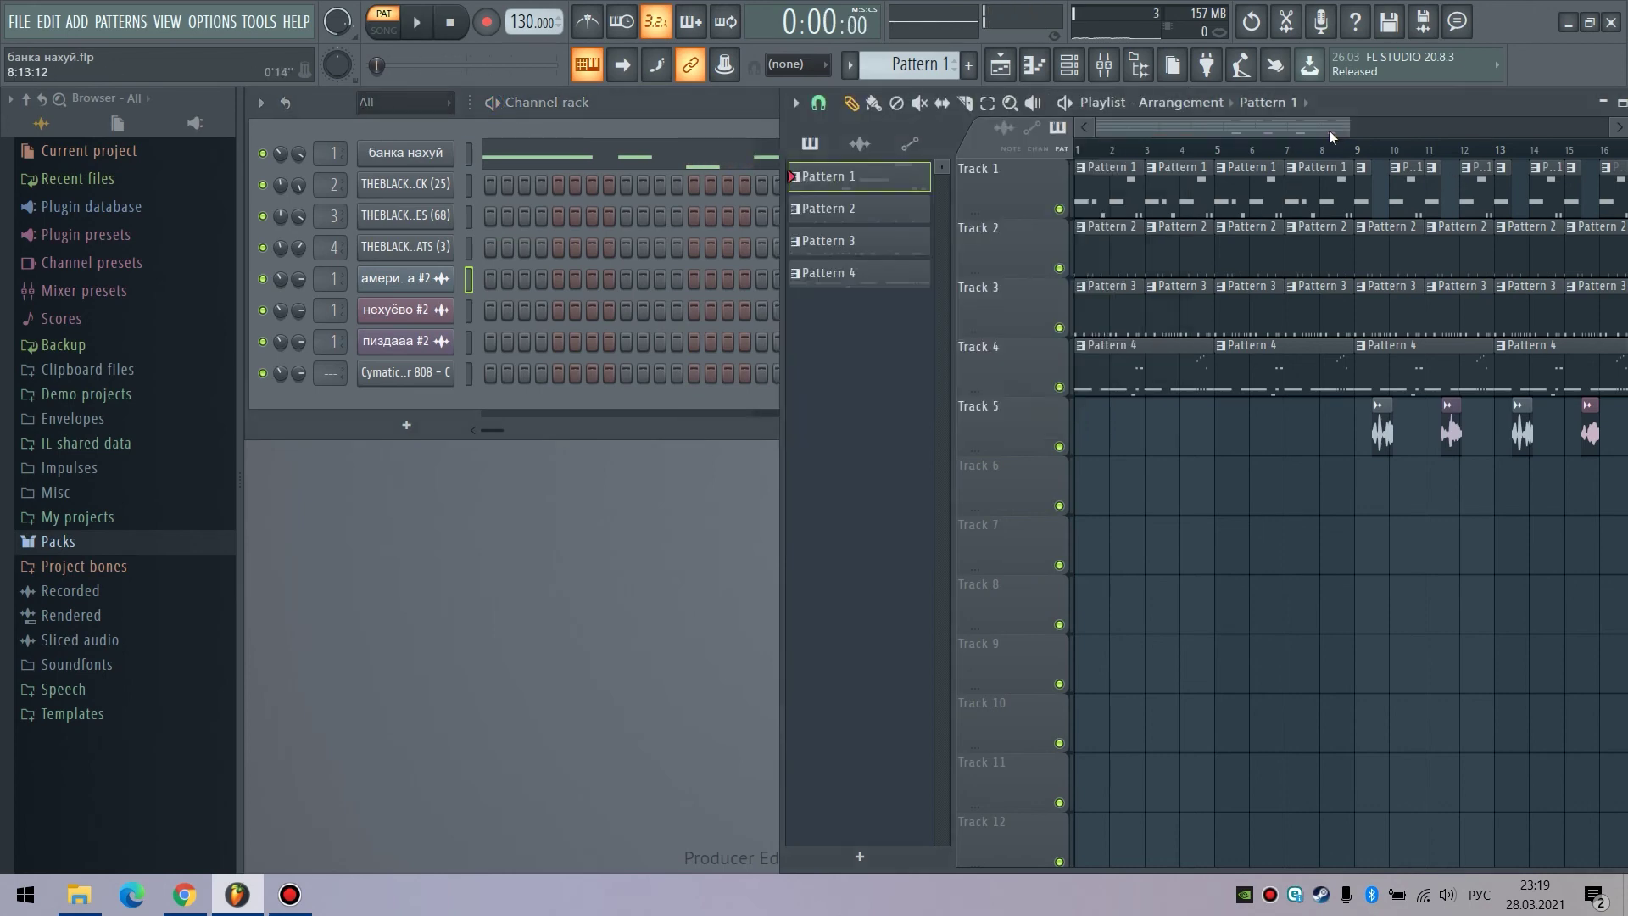
left_click(1128, 241)
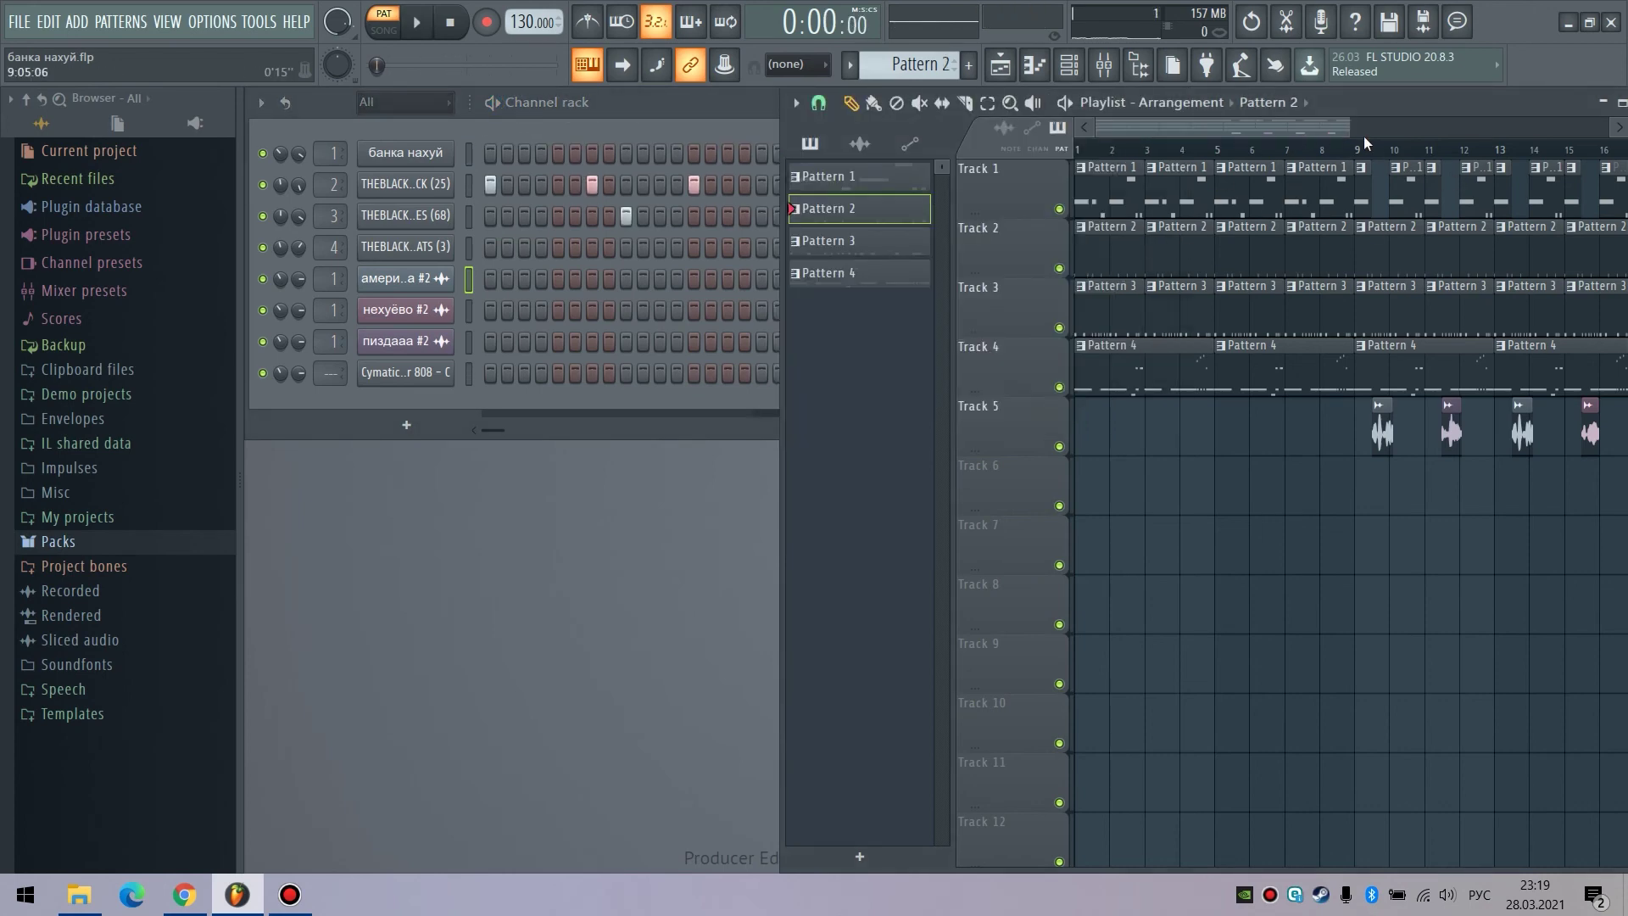
mouse_move(1350, 134)
left_mouse_down()
mouse_move(1324, 136)
mouse_move(1383, 134)
left_mouse_up()
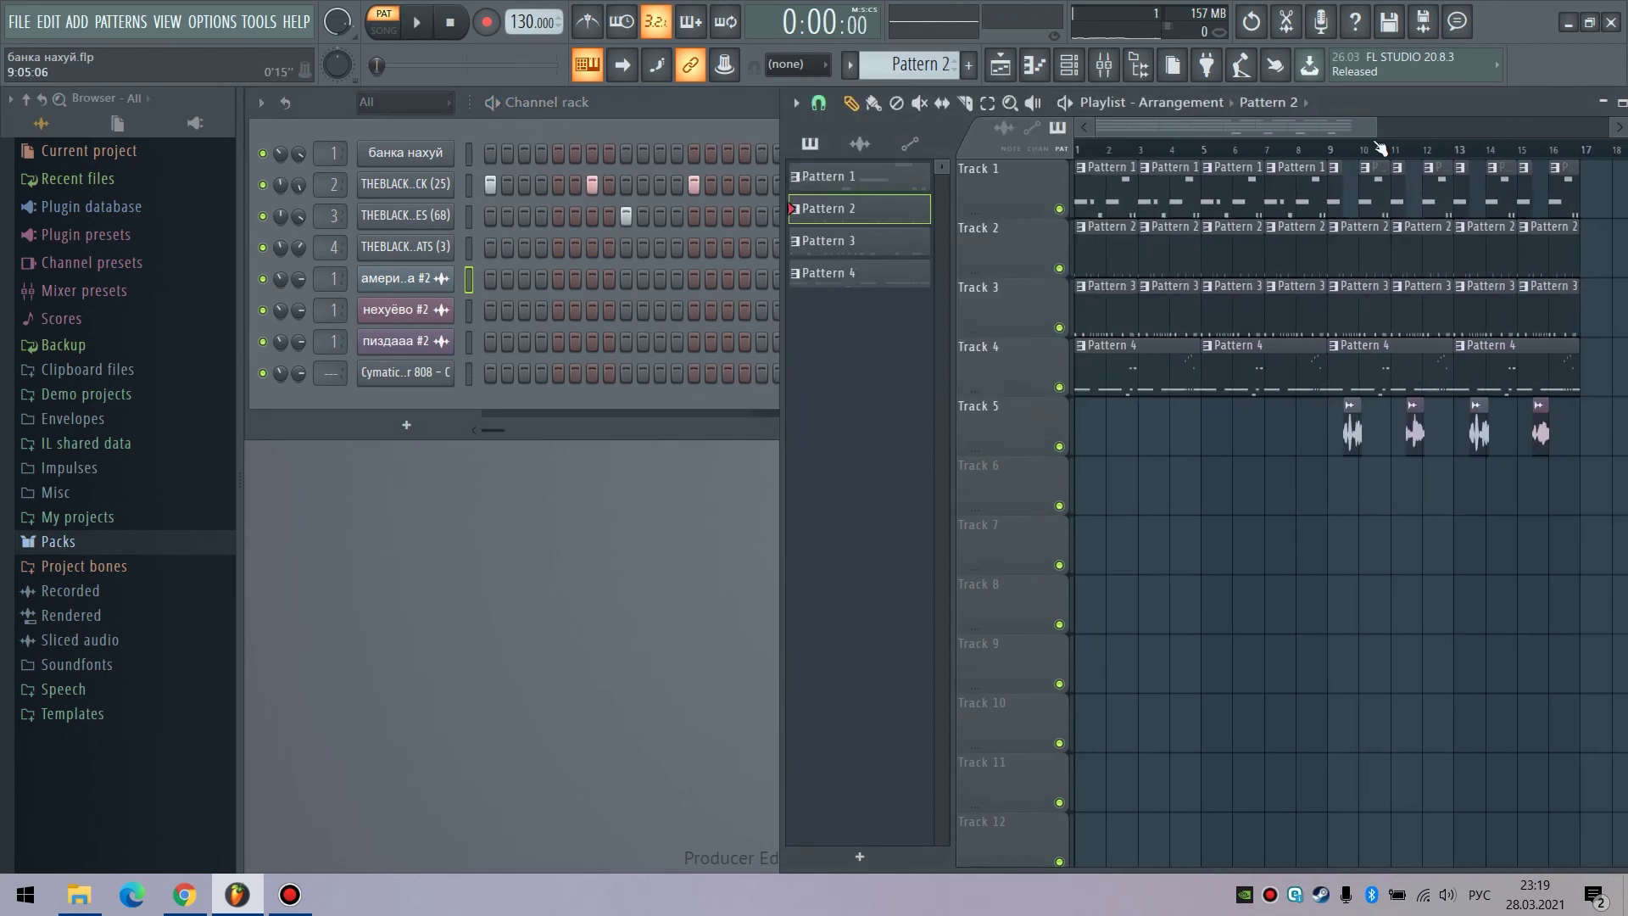
left_click(1323, 149)
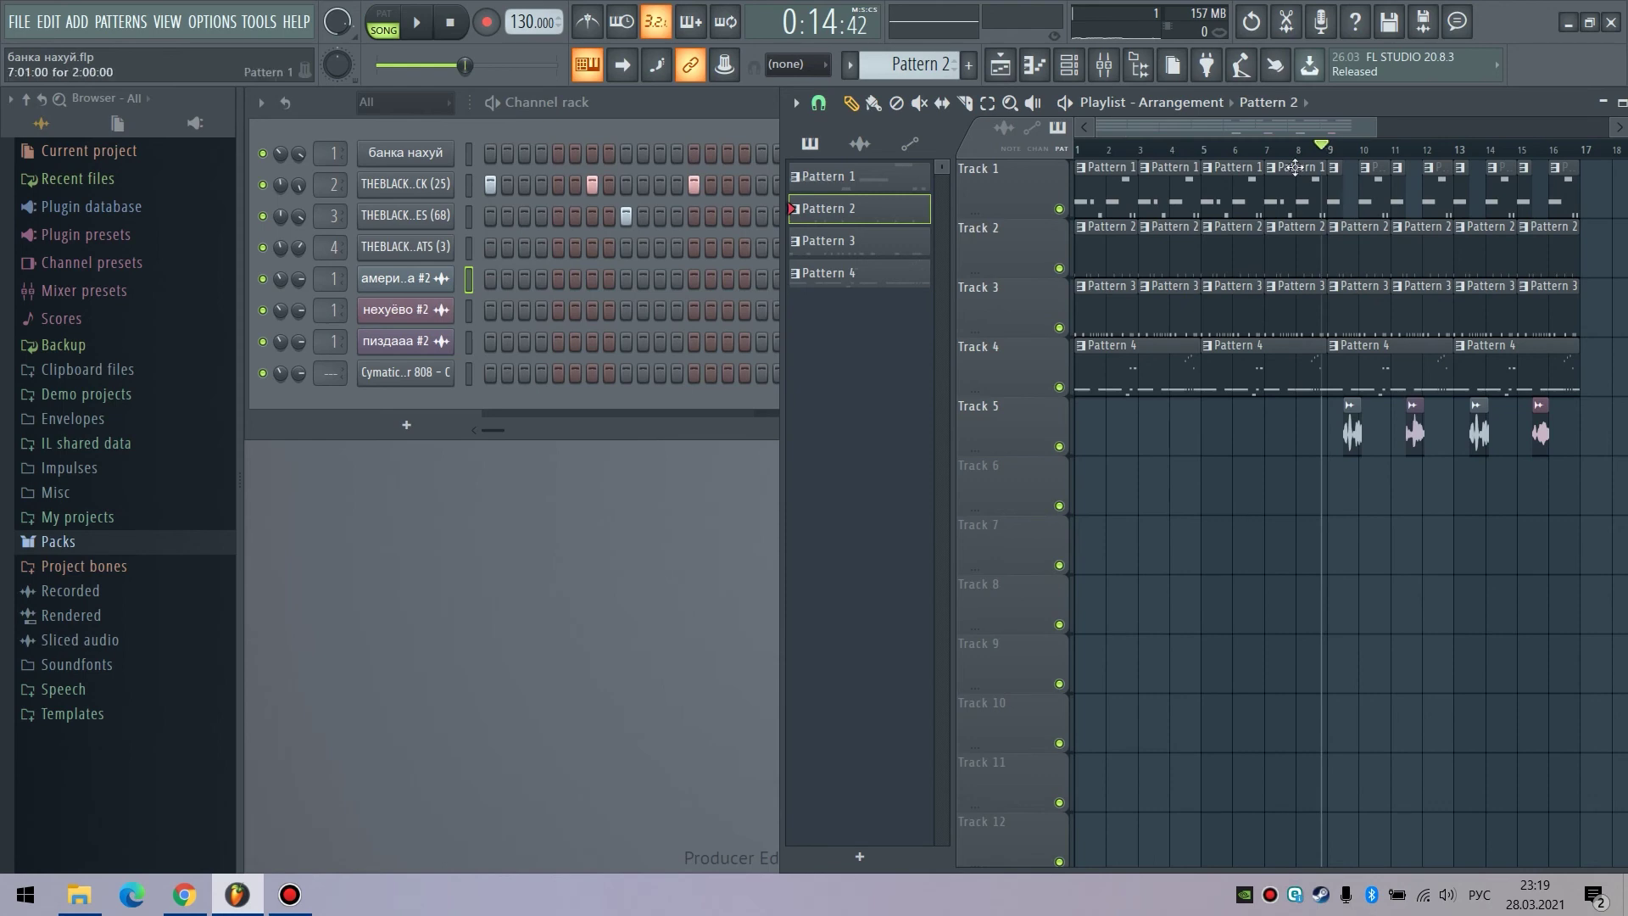
Step: Shift all clips of the arrangement later so they start at bar 9, leaving empty bars at the beginning
left_click_drag(1098, 202, 1254, 202)
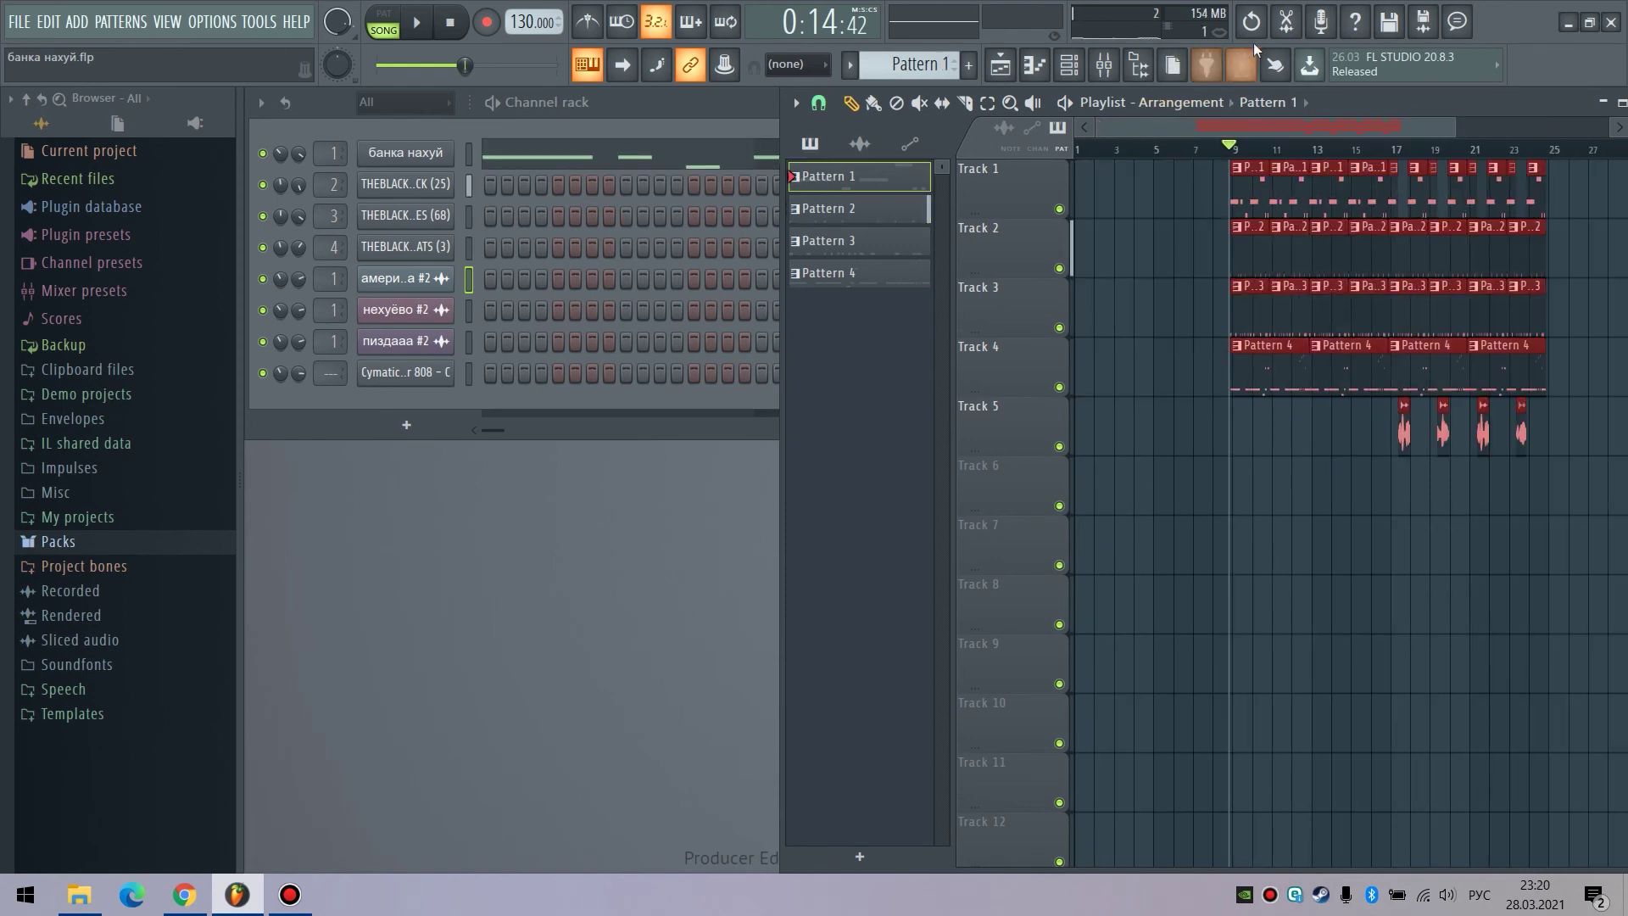
left_click(1284, 25)
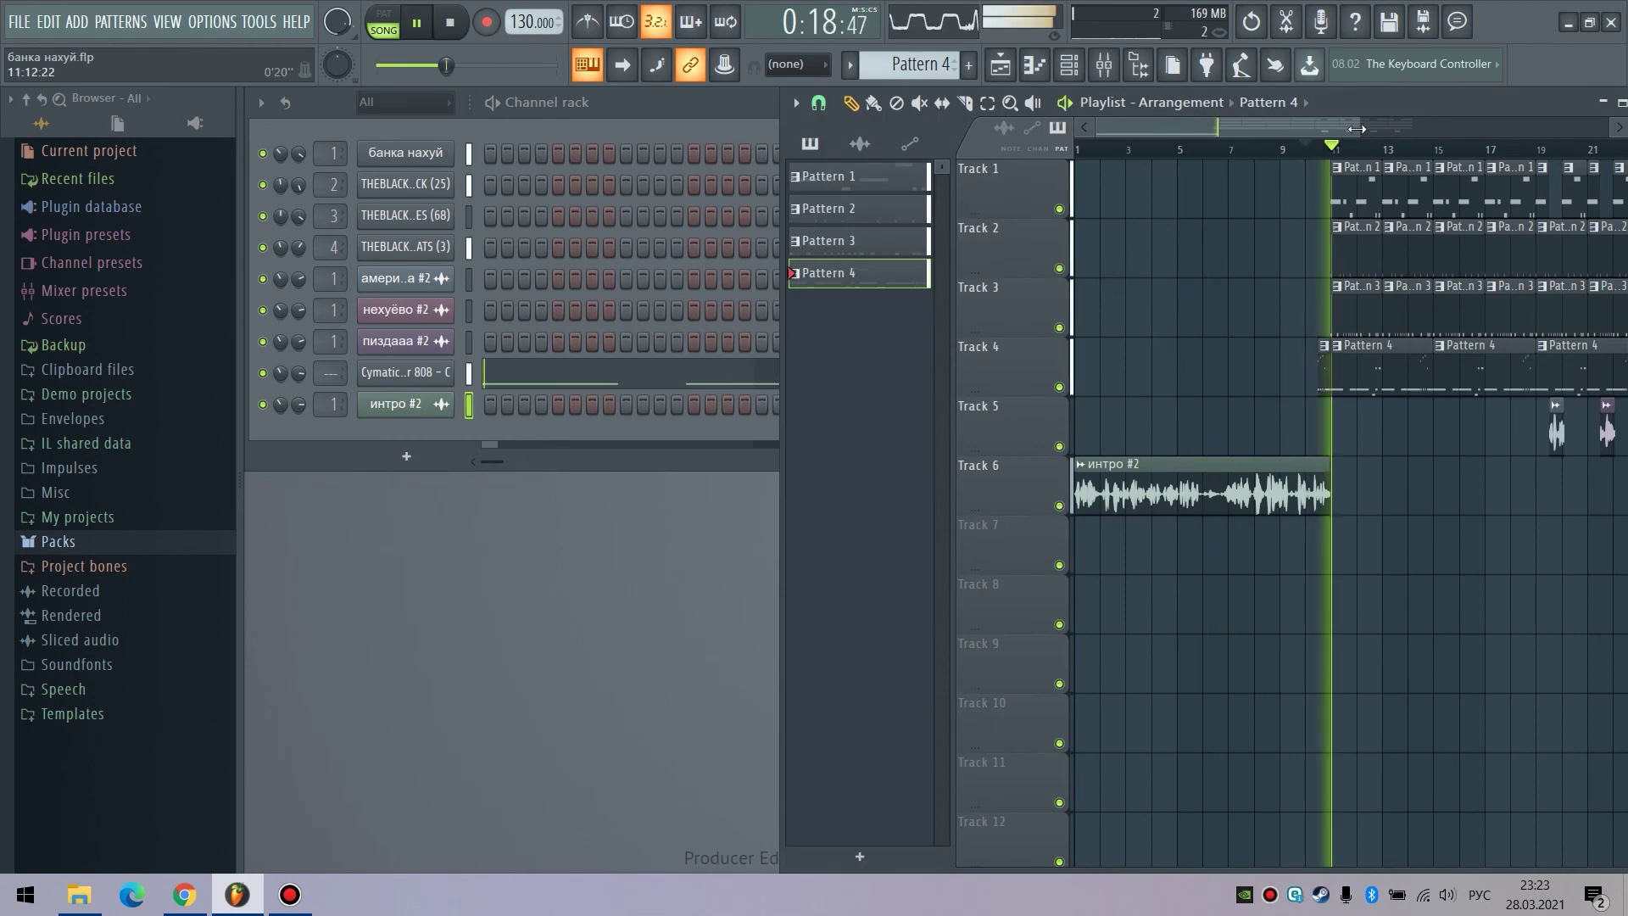
Step: Play the whole arrangement from the интро #2 voice clip on Track 6 through to the final voice clips
key("space")
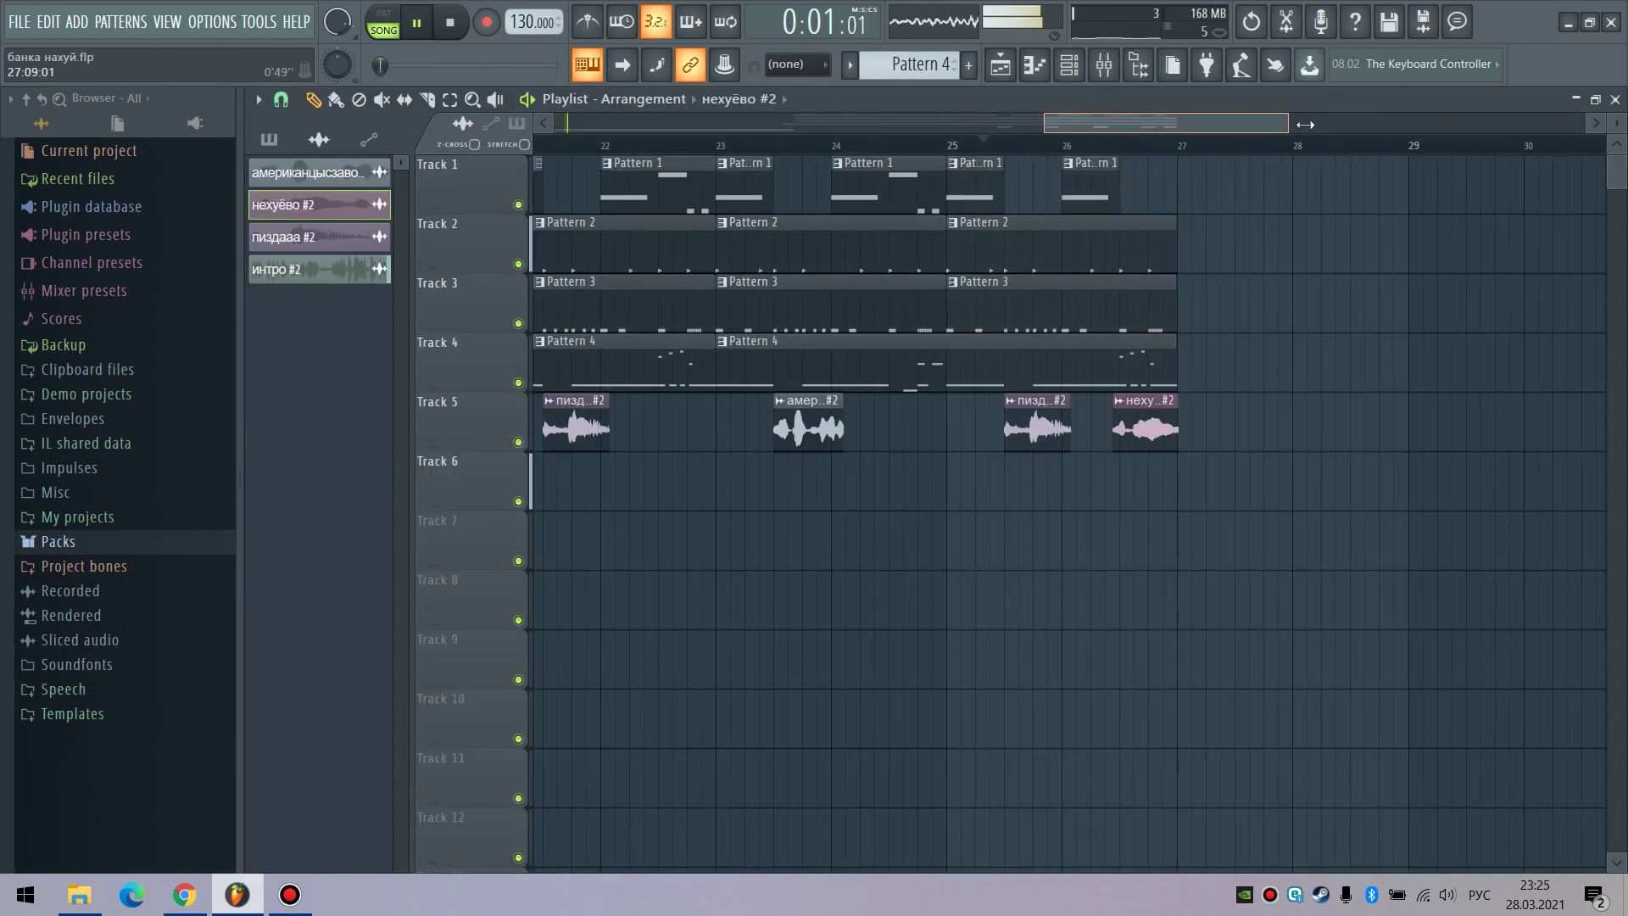
left_click_drag(899, 126, 1398, 131)
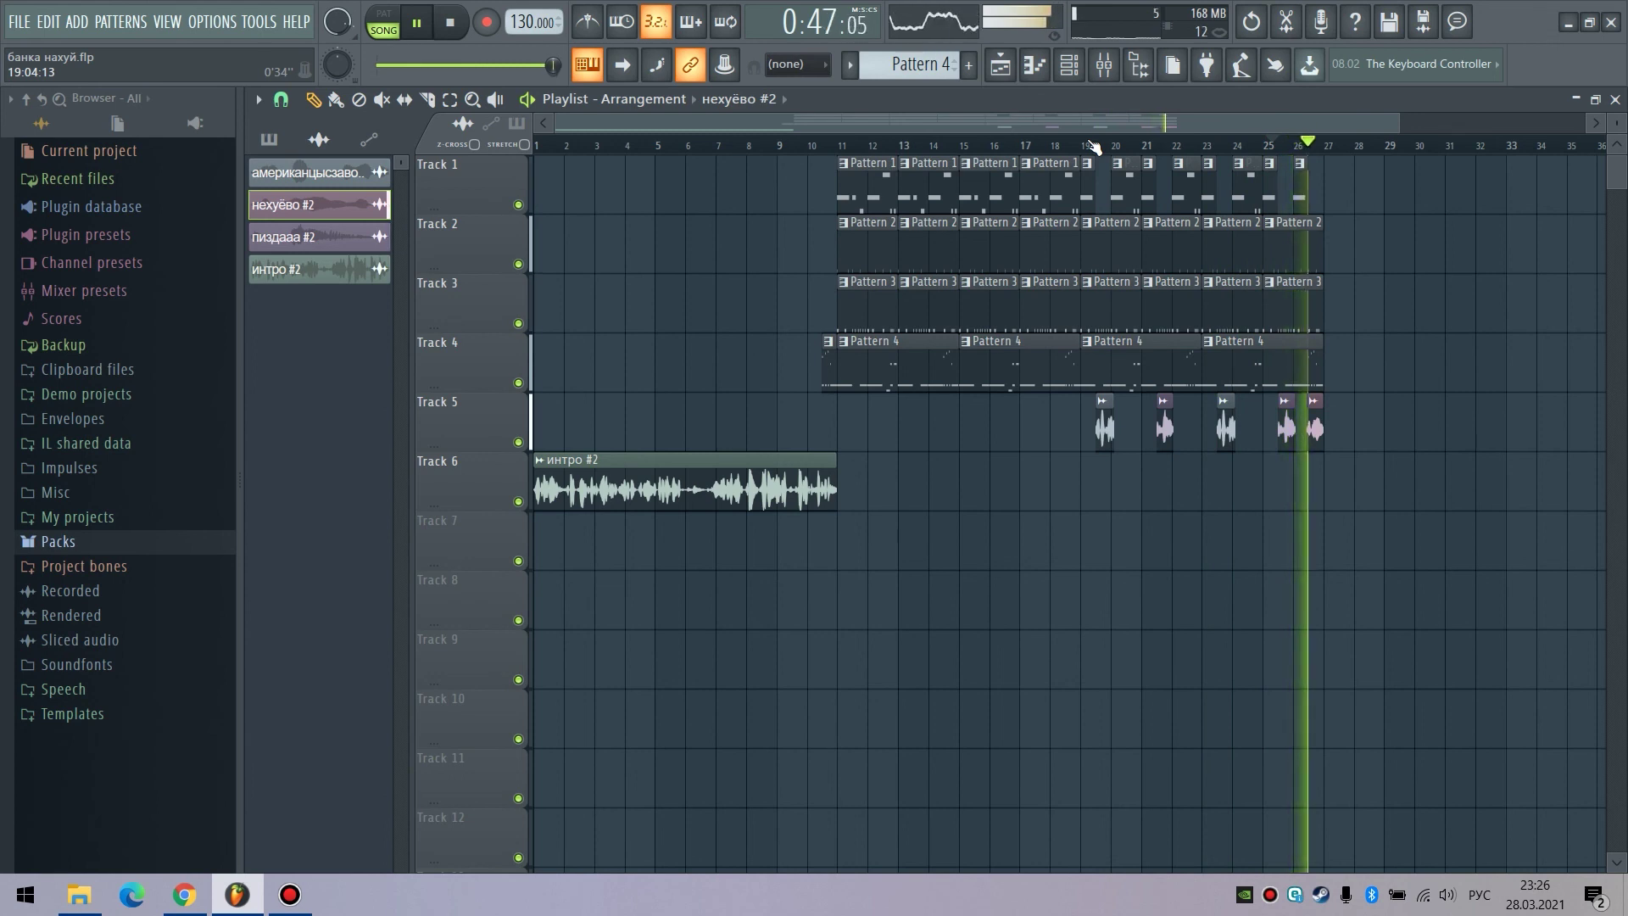
key("space")
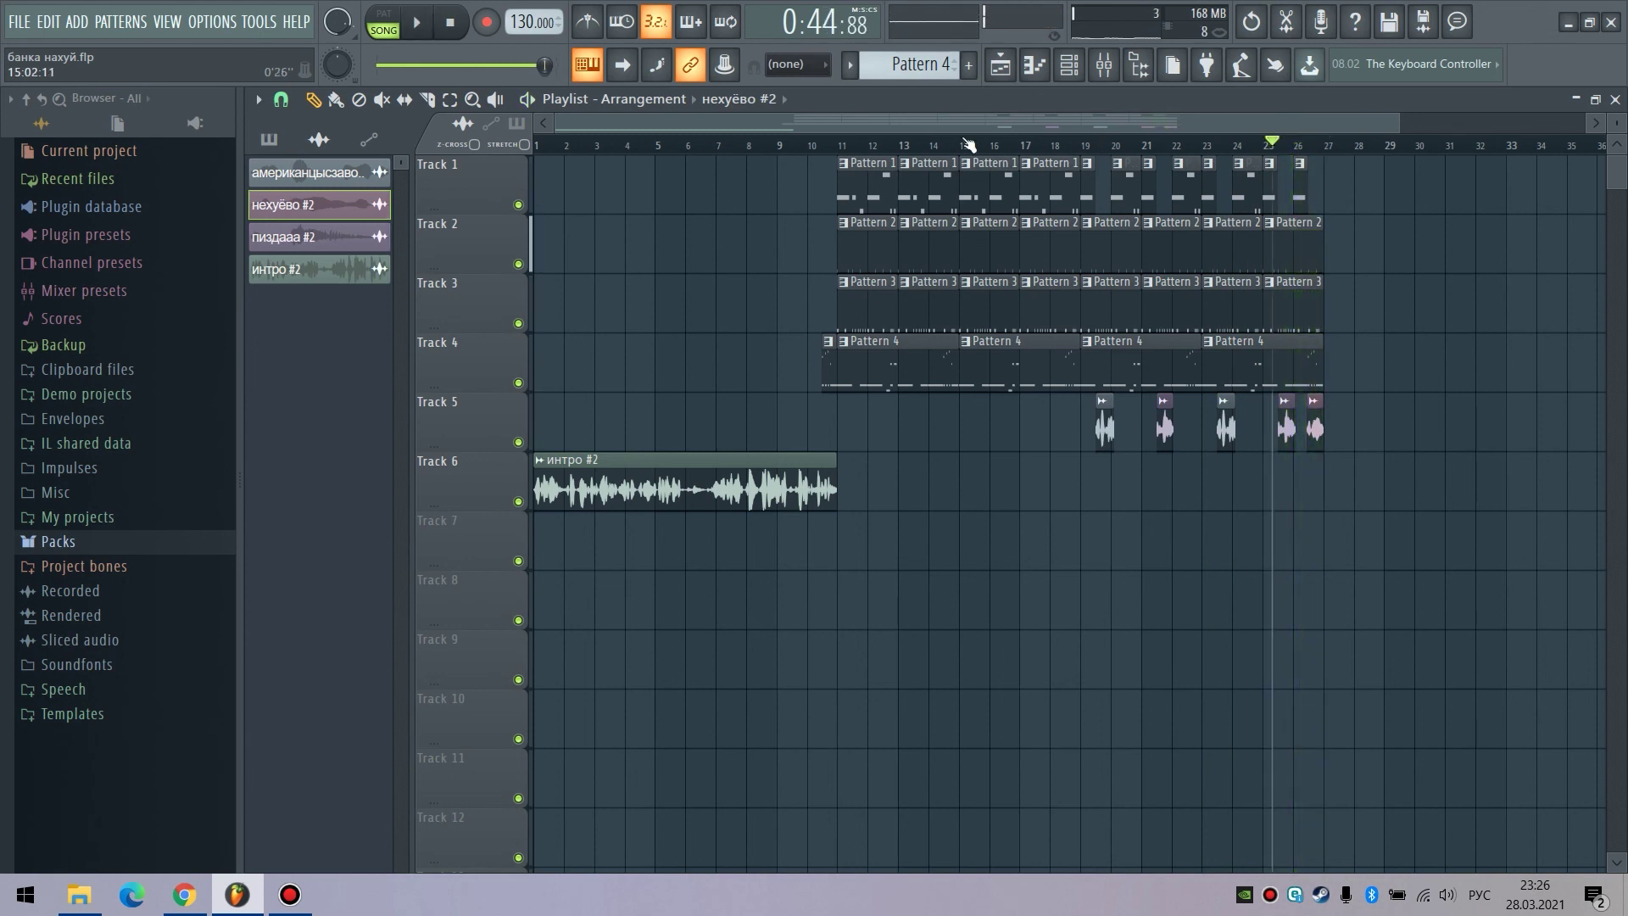